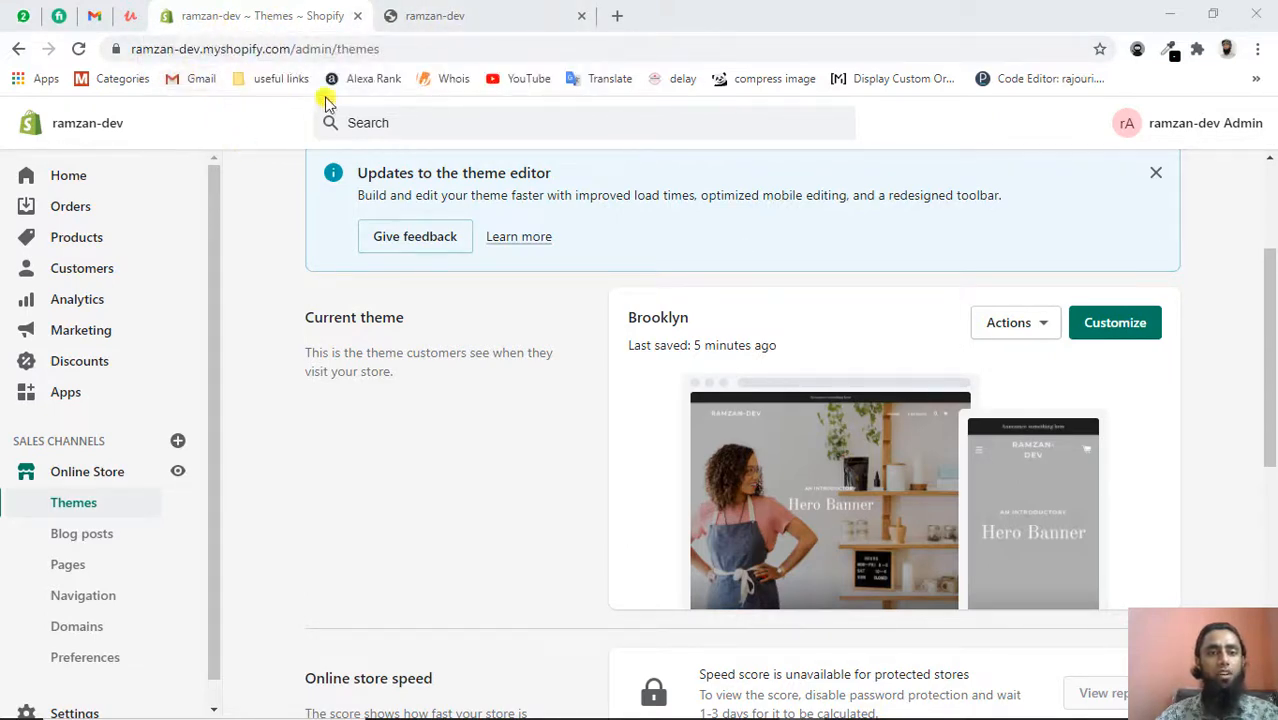
Check the store's live preview and the Themes page, and open canva.com in a new browser tab
{"action": "left_click", "coordinate": [486, 22]}
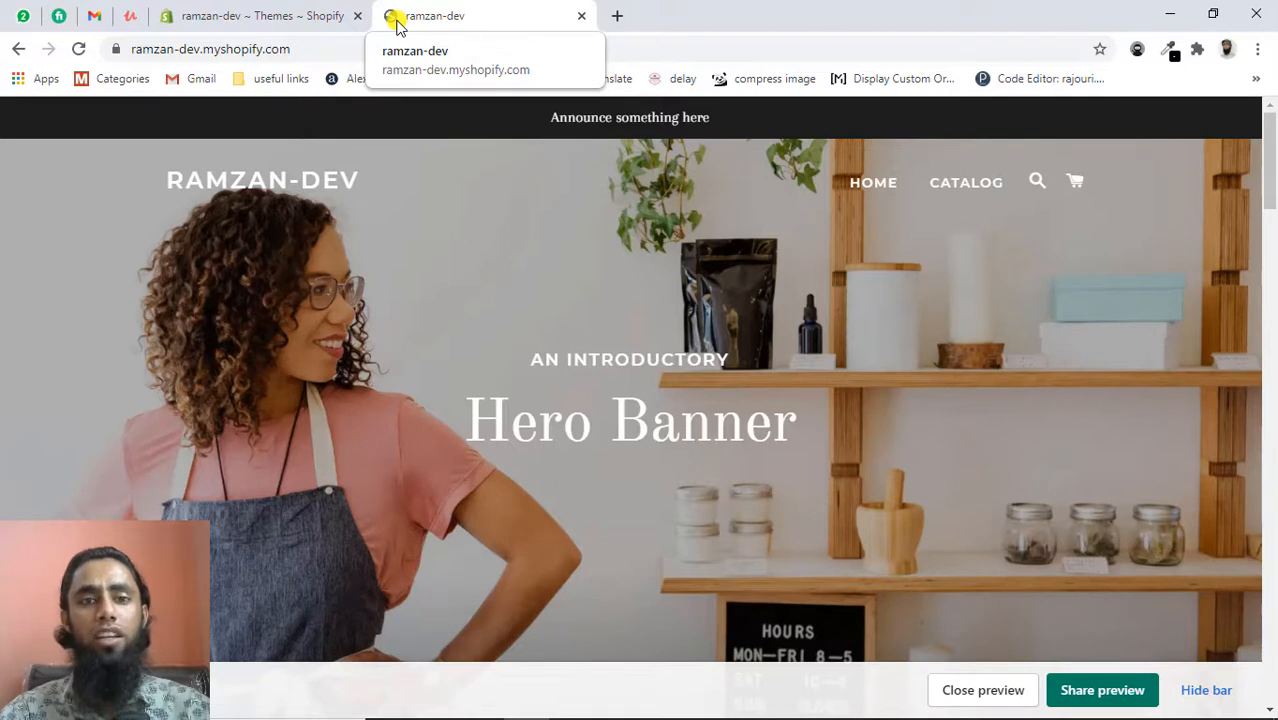
{"action": "left_click", "coordinate": [273, 22]}
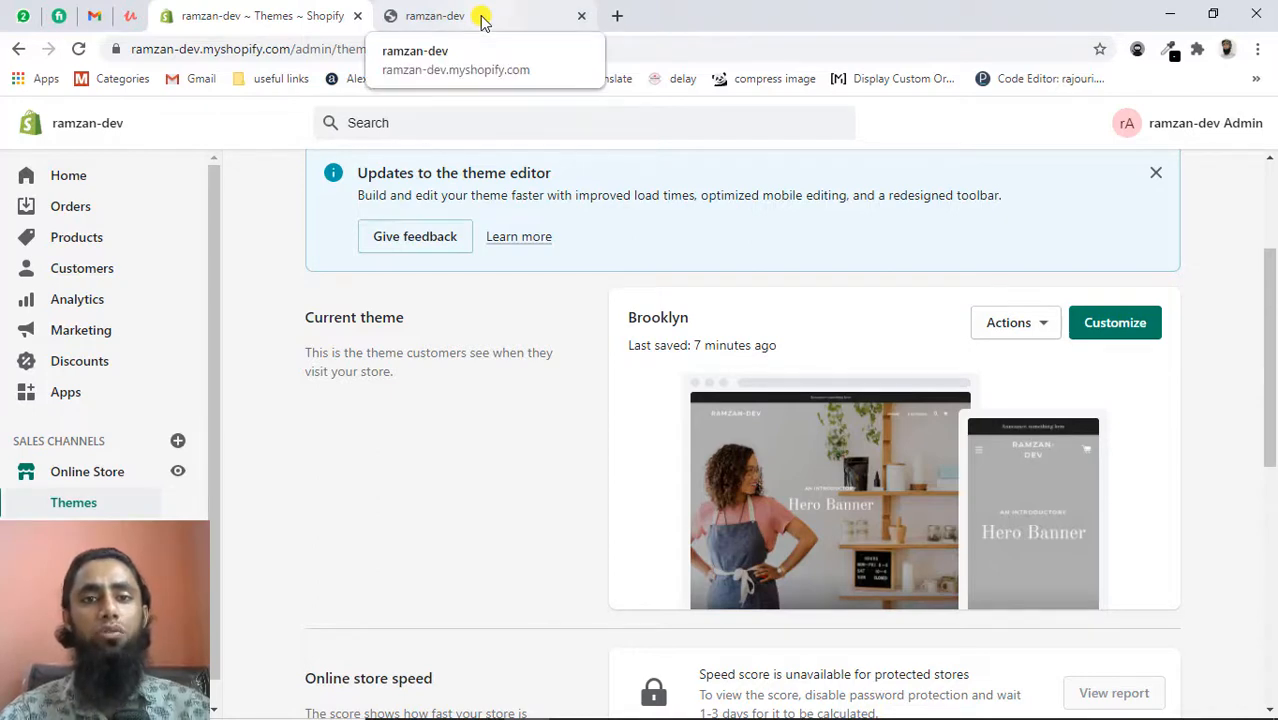
{"action": "left_click", "coordinate": [616, 17]}
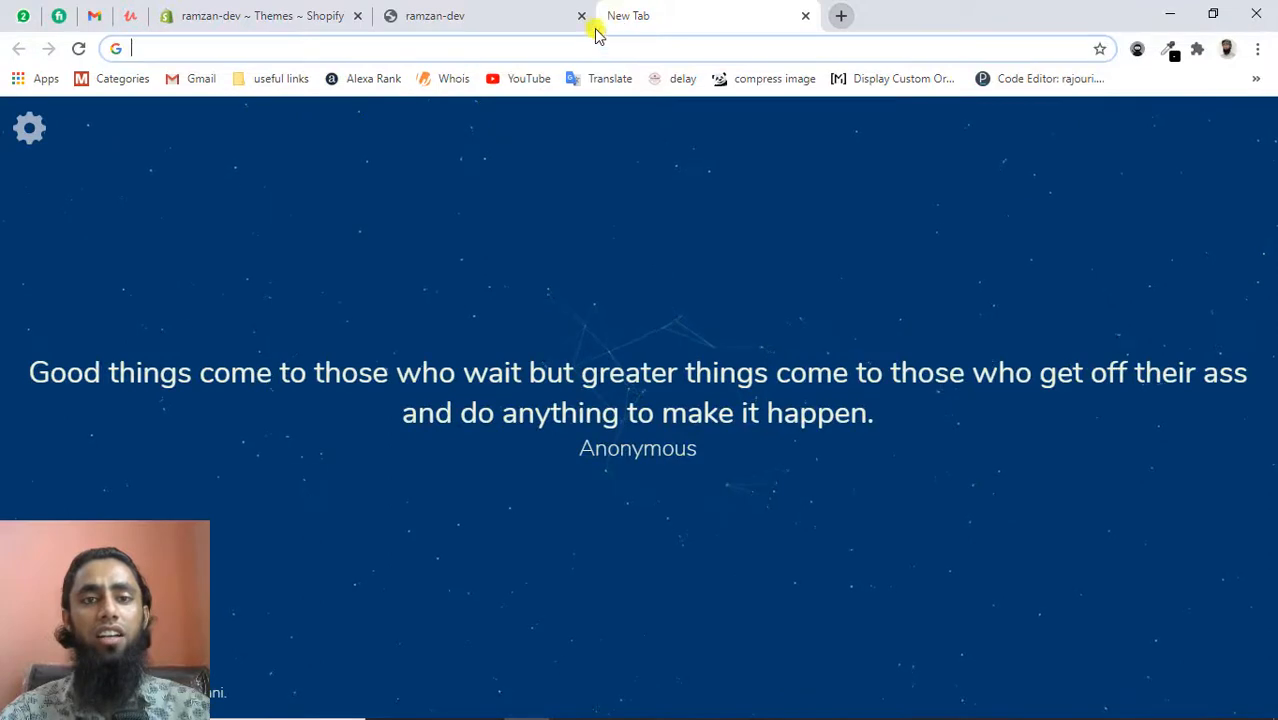
{"action": "left_click", "coordinate": [572, 50]}
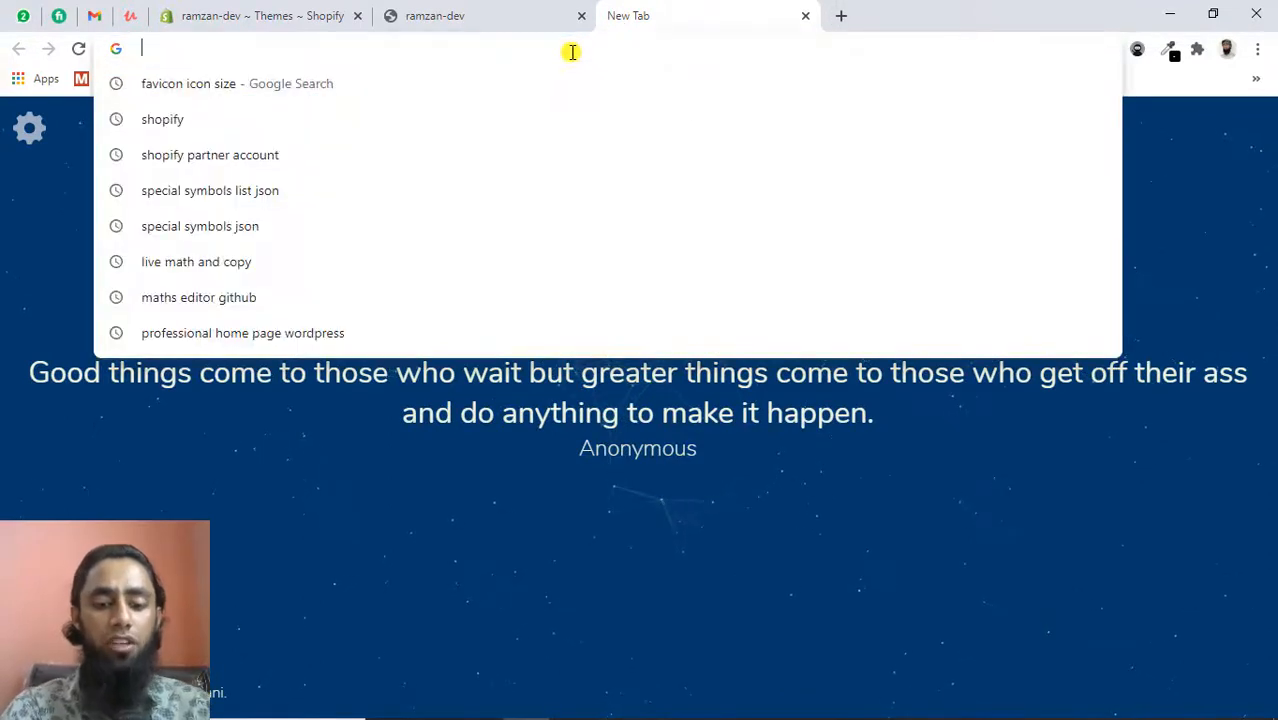
{"action": "type", "text": "ca"}
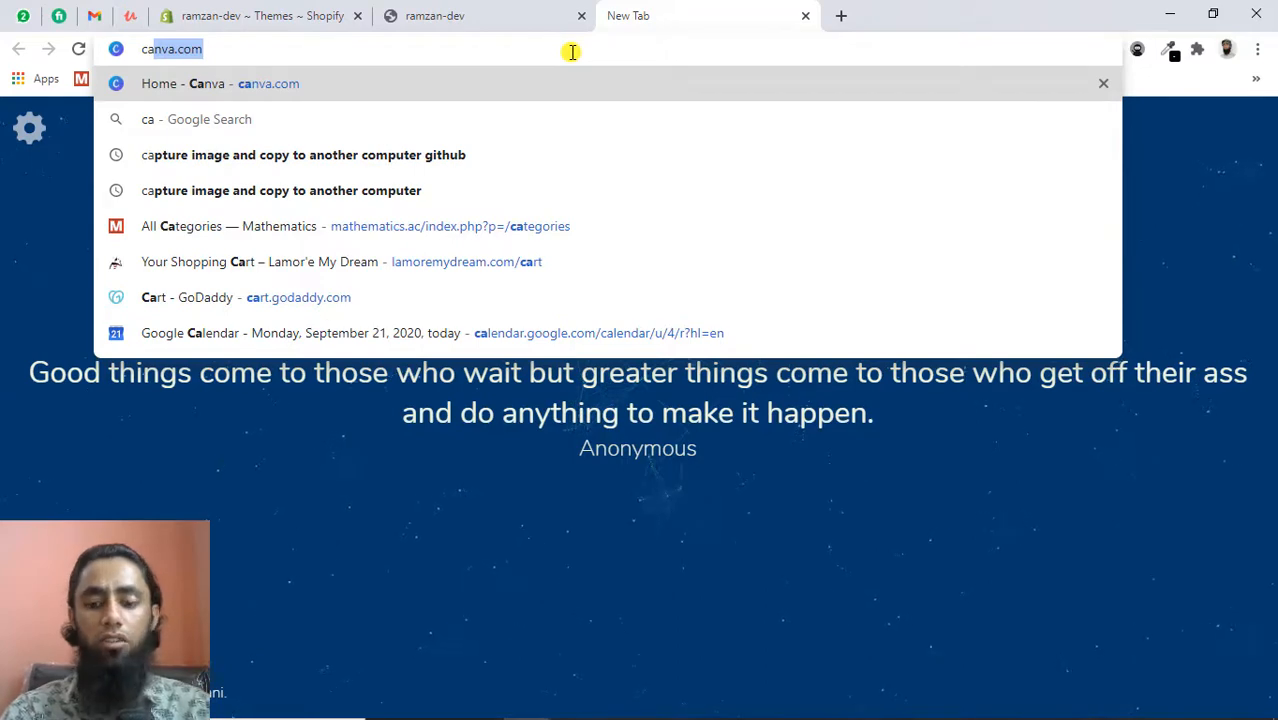
{"action": "key", "text": "Return"}
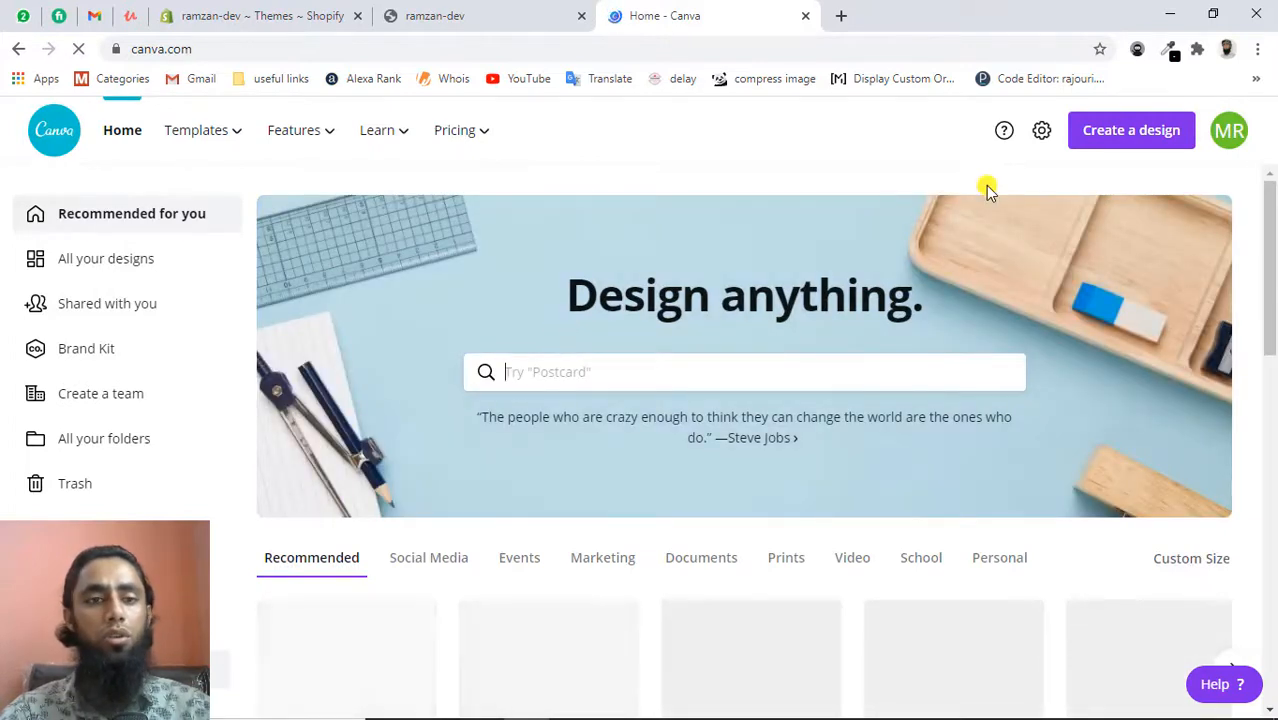
Create a new blank design in the Logo format from the page listing all existing designs
{"action": "left_click", "coordinate": [96, 260]}
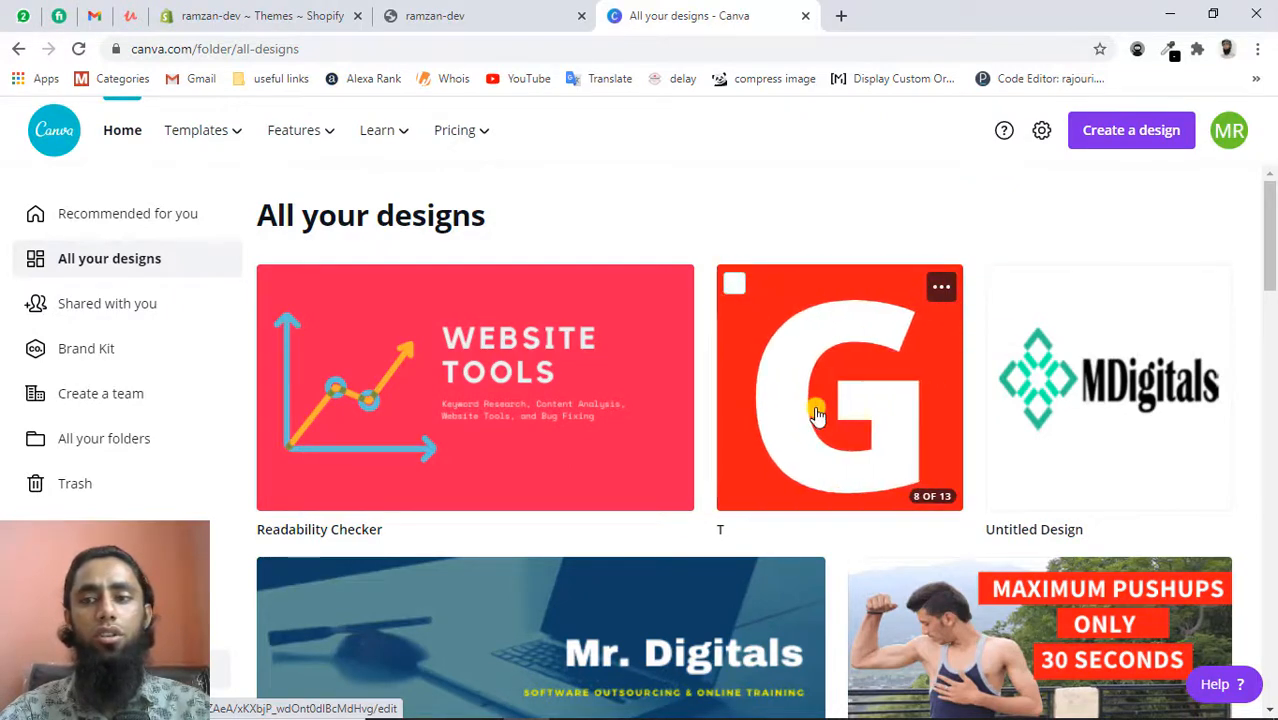
{"action": "left_click", "coordinate": [1125, 134]}
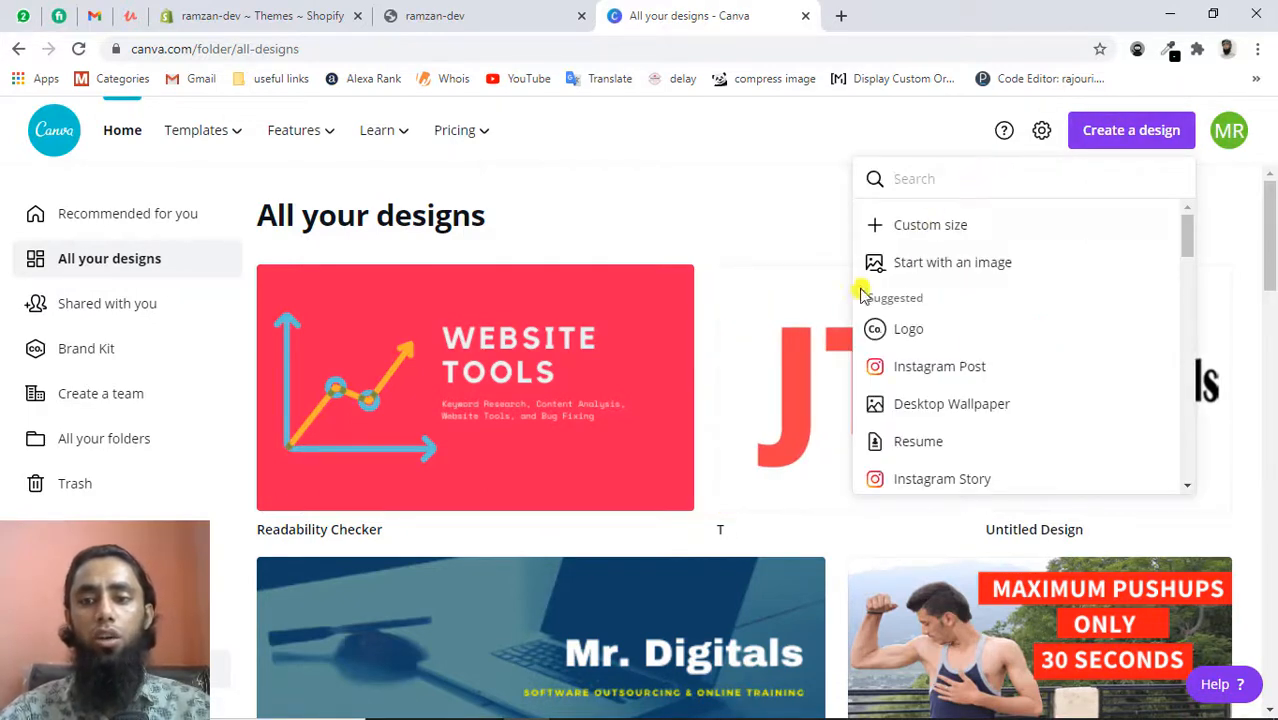
{"action": "left_click", "coordinate": [907, 333]}
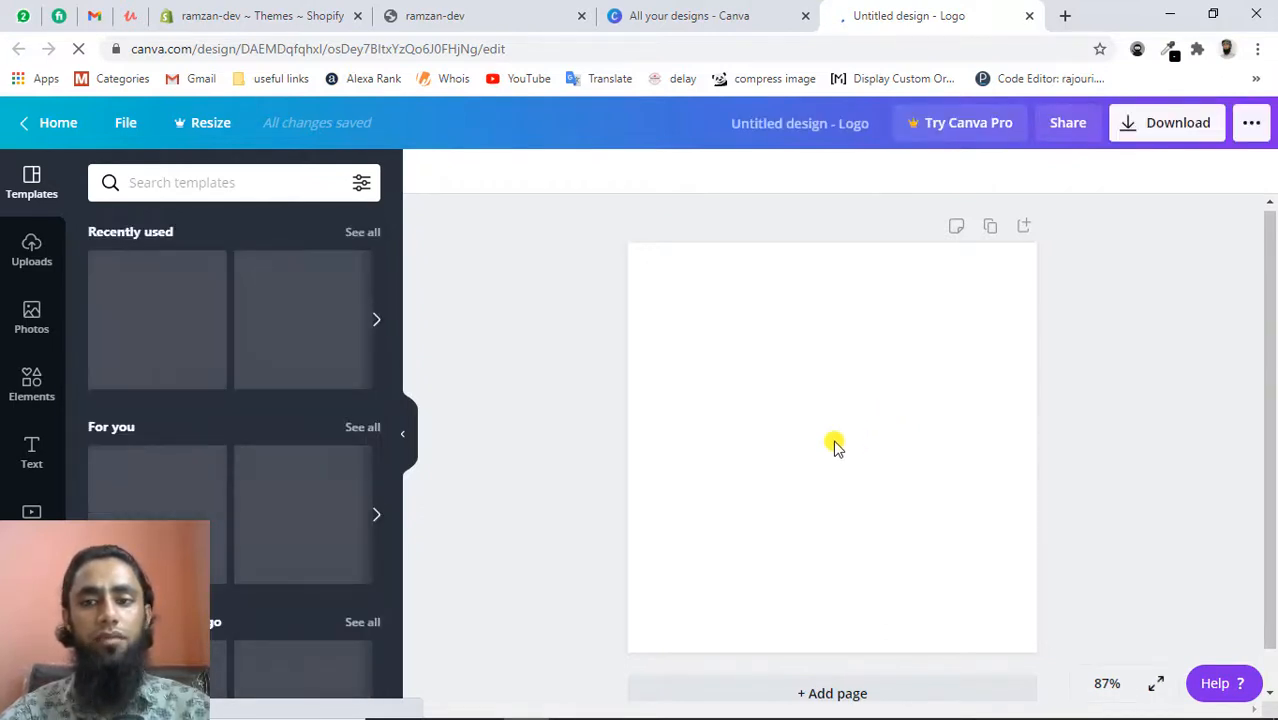
{"action": "left_click", "coordinate": [851, 444]}
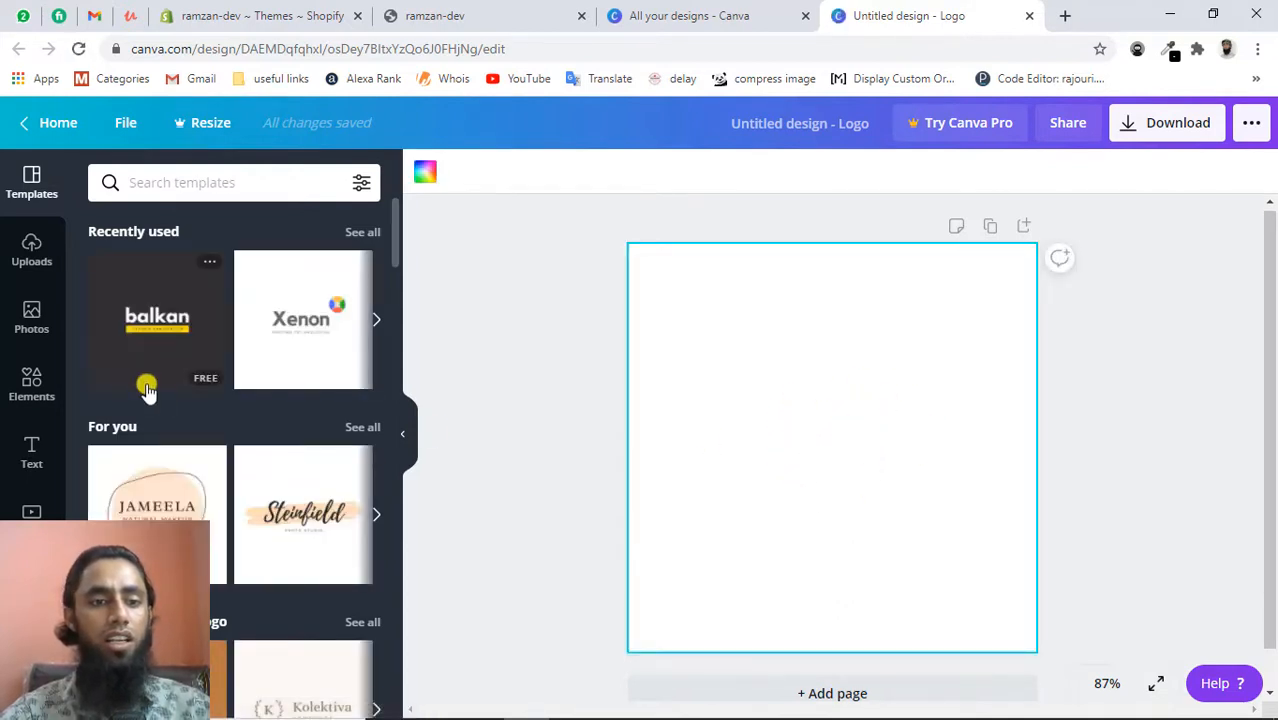
Add a heading to the blank logo page and replace its text with the letter "R"
{"action": "left_click", "coordinate": [30, 452]}
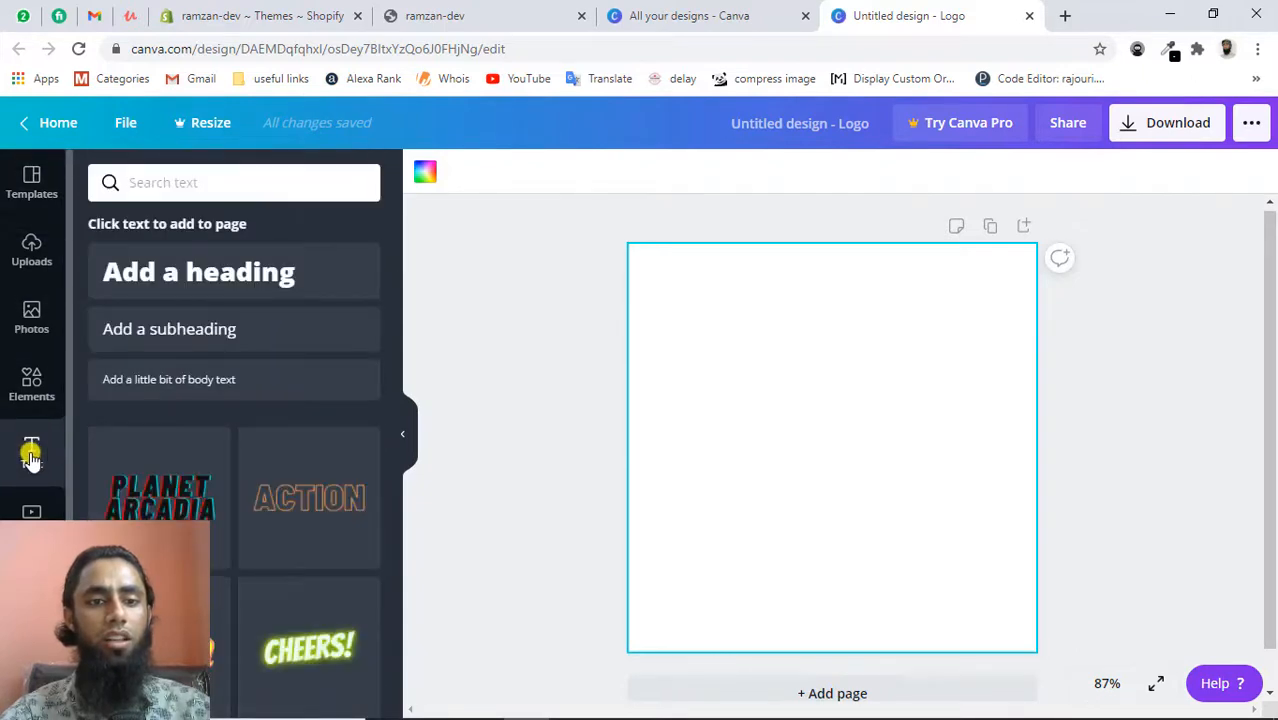
{"action": "left_click", "coordinate": [212, 280]}
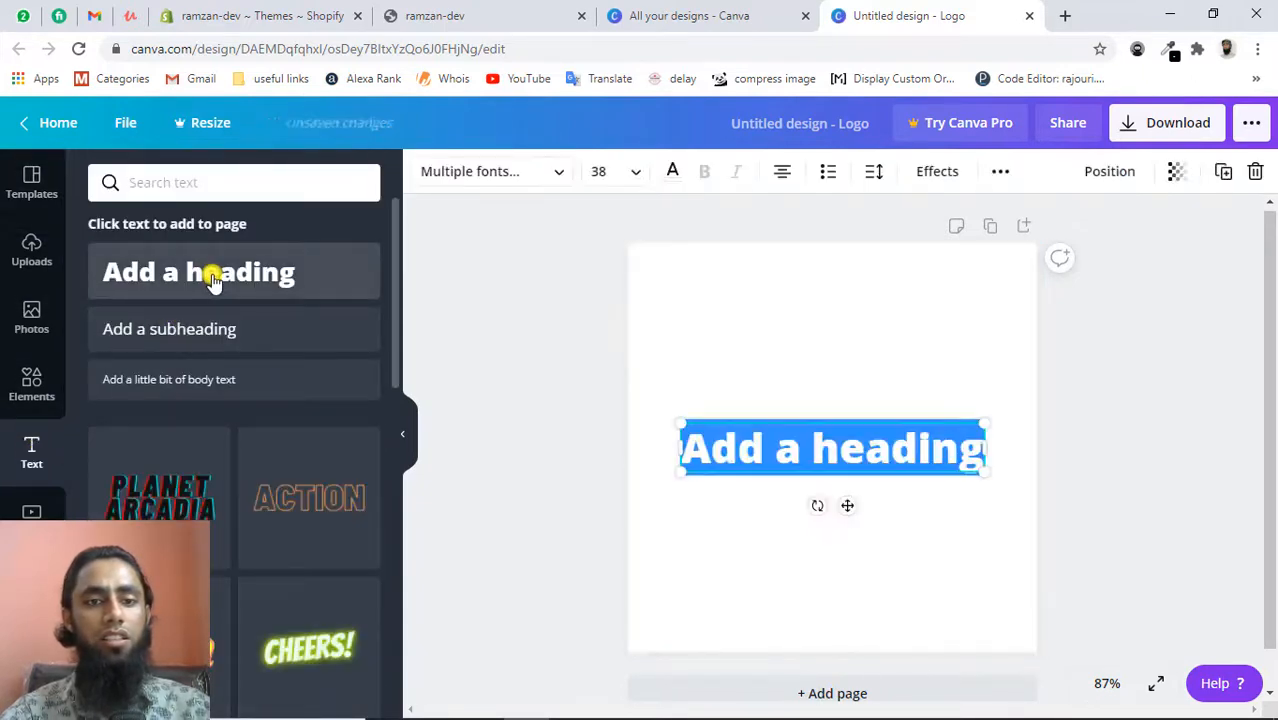
{"action": "left_click", "coordinate": [818, 452]}
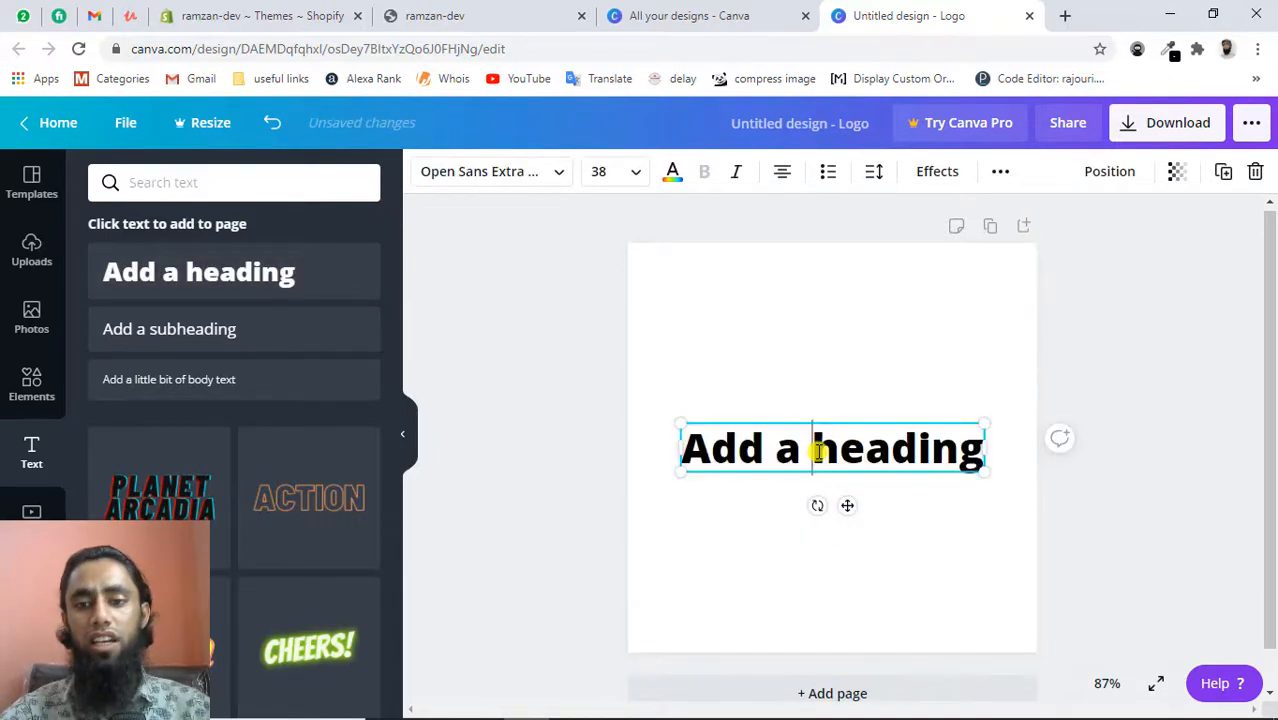
{"action": "triple_click", "coordinate": [818, 452]}
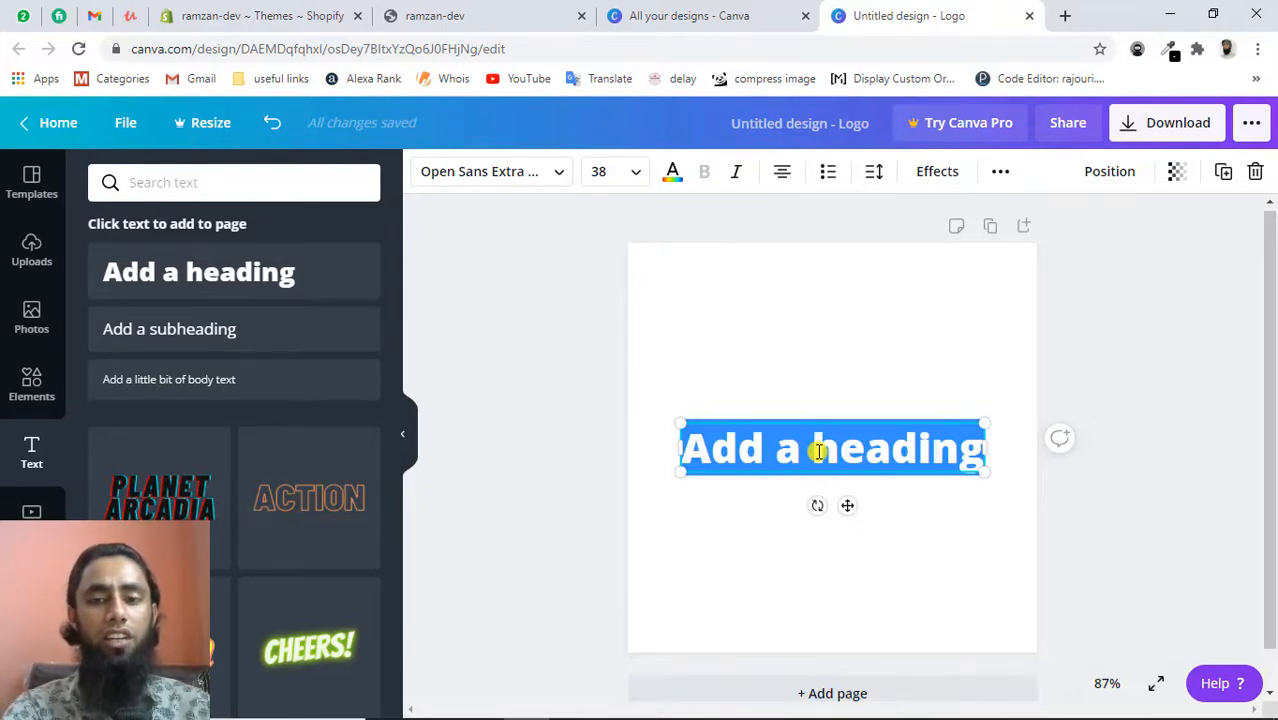
{"action": "type", "text": "R"}
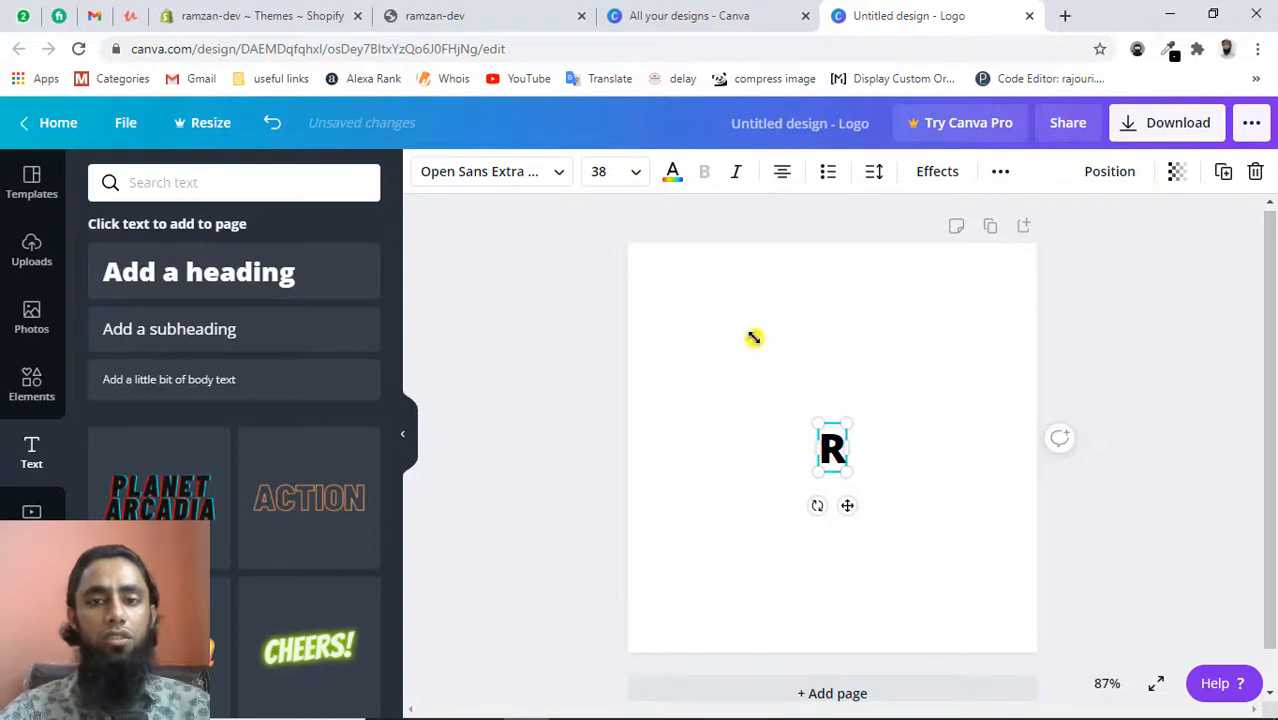
Set the font size of the letter R to 200
{"action": "left_click", "coordinate": [632, 172]}
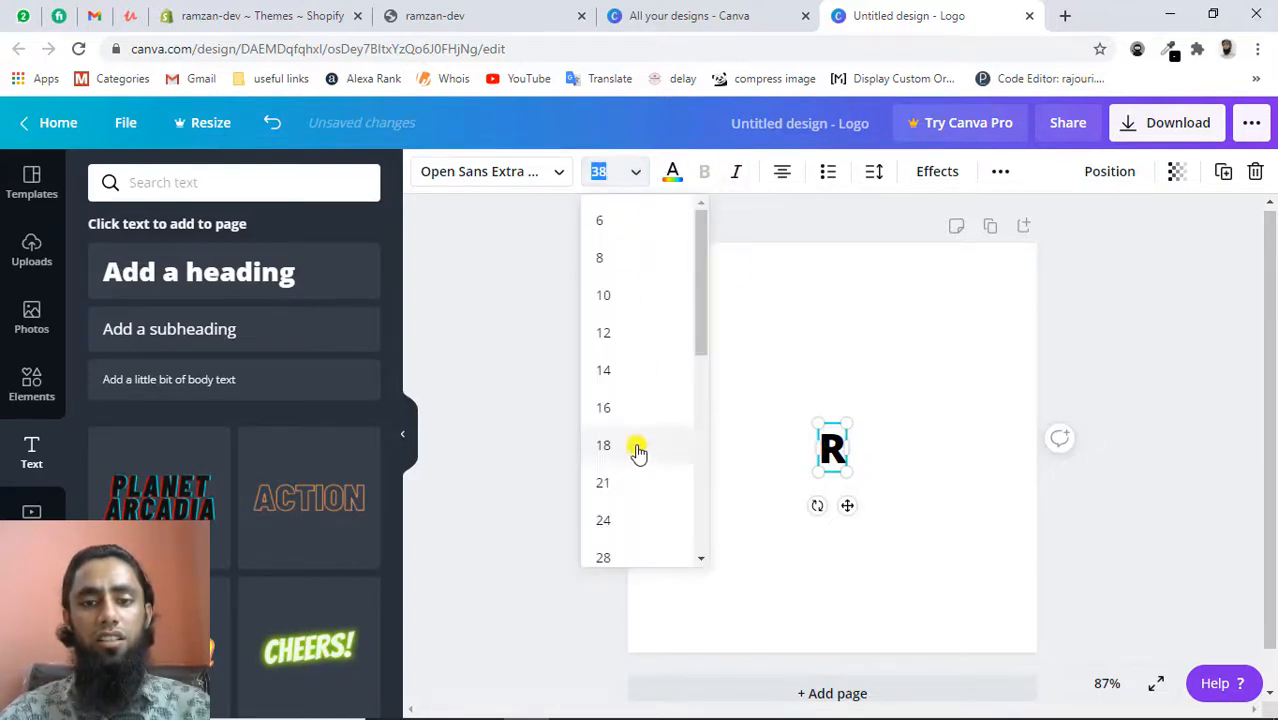
{"action": "scroll", "coordinate": [673, 385], "scroll_direction": "down", "scroll_amount": 3}
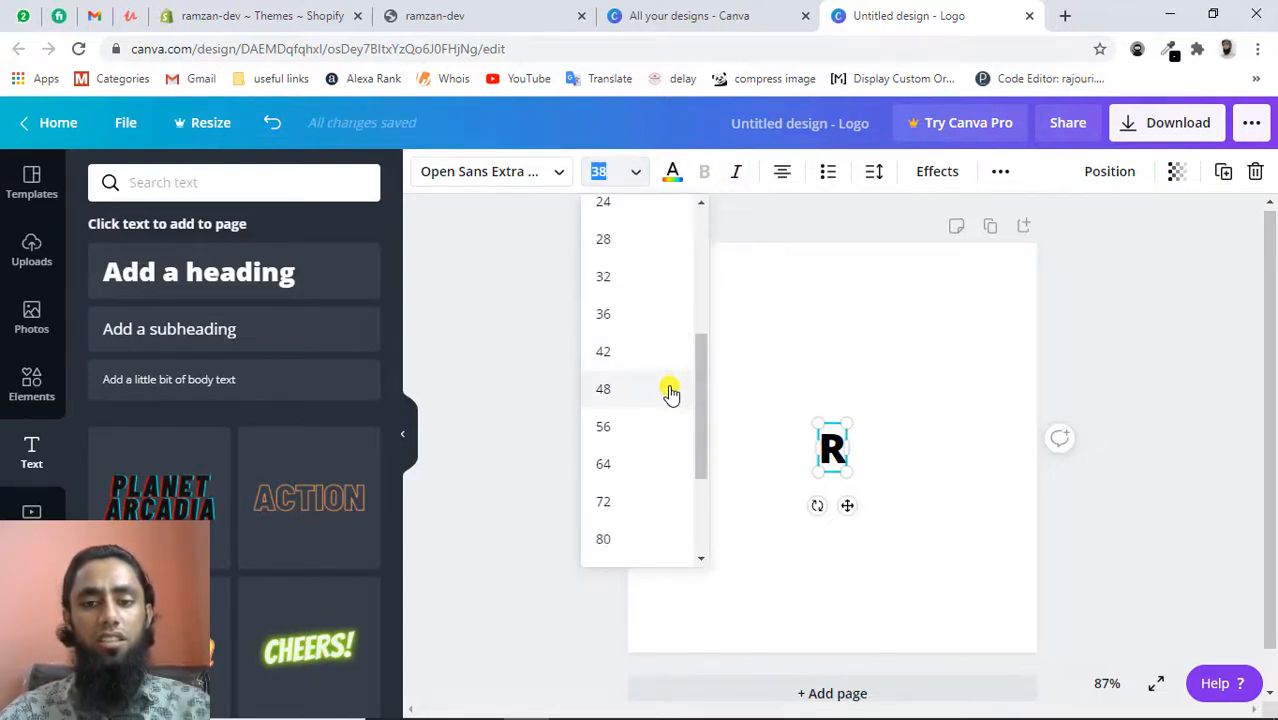
{"action": "left_click", "coordinate": [628, 464]}
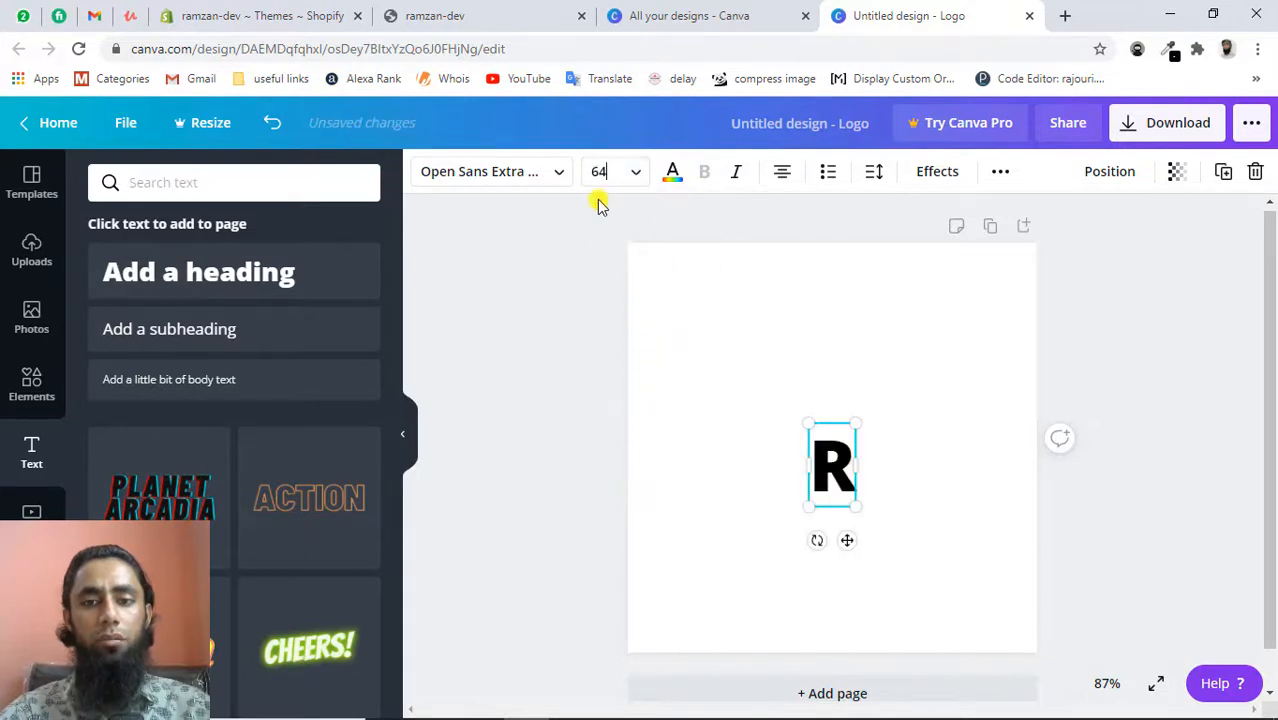
{"action": "left_click", "coordinate": [616, 172]}
{"action": "type", "text": "20"}
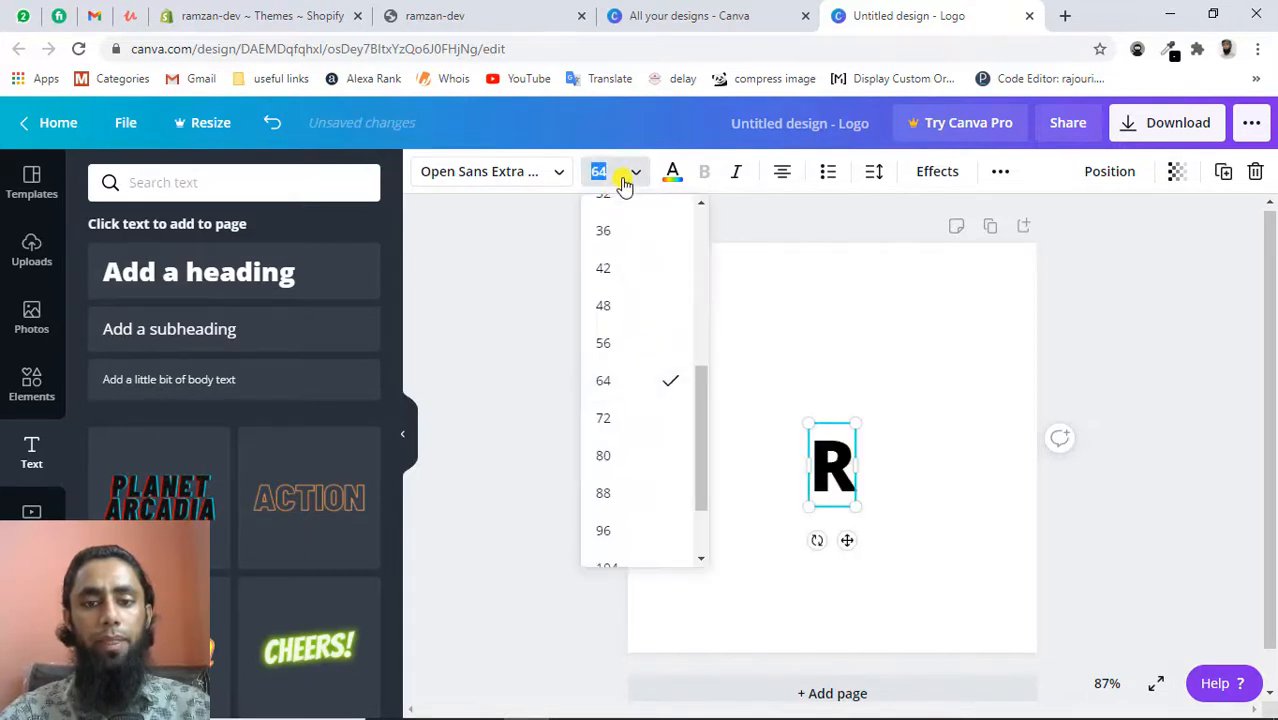
{"action": "type", "text": "0"}
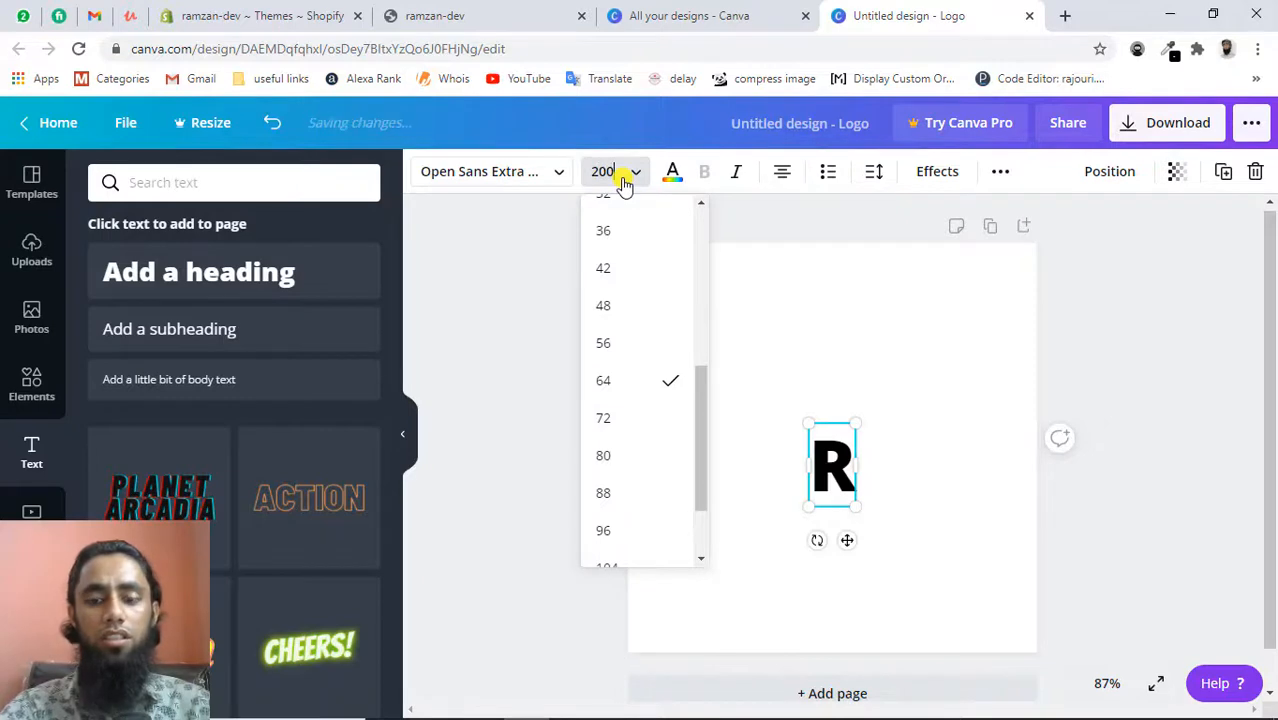
{"action": "key", "text": "Return"}
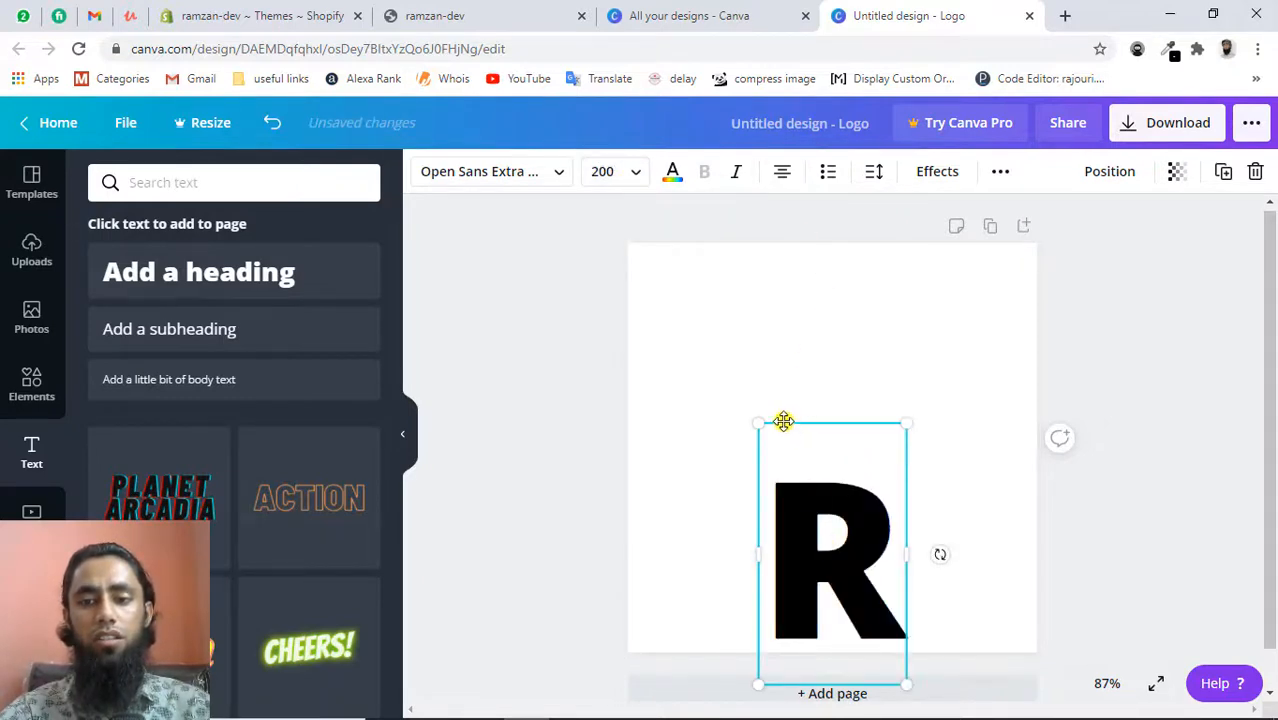
Move the letter R up and enlarge it to a font size of about 389, centred to fill most of the page
{"action": "left_click_drag", "start_coordinate": [783, 421], "coordinate": [793, 283]}
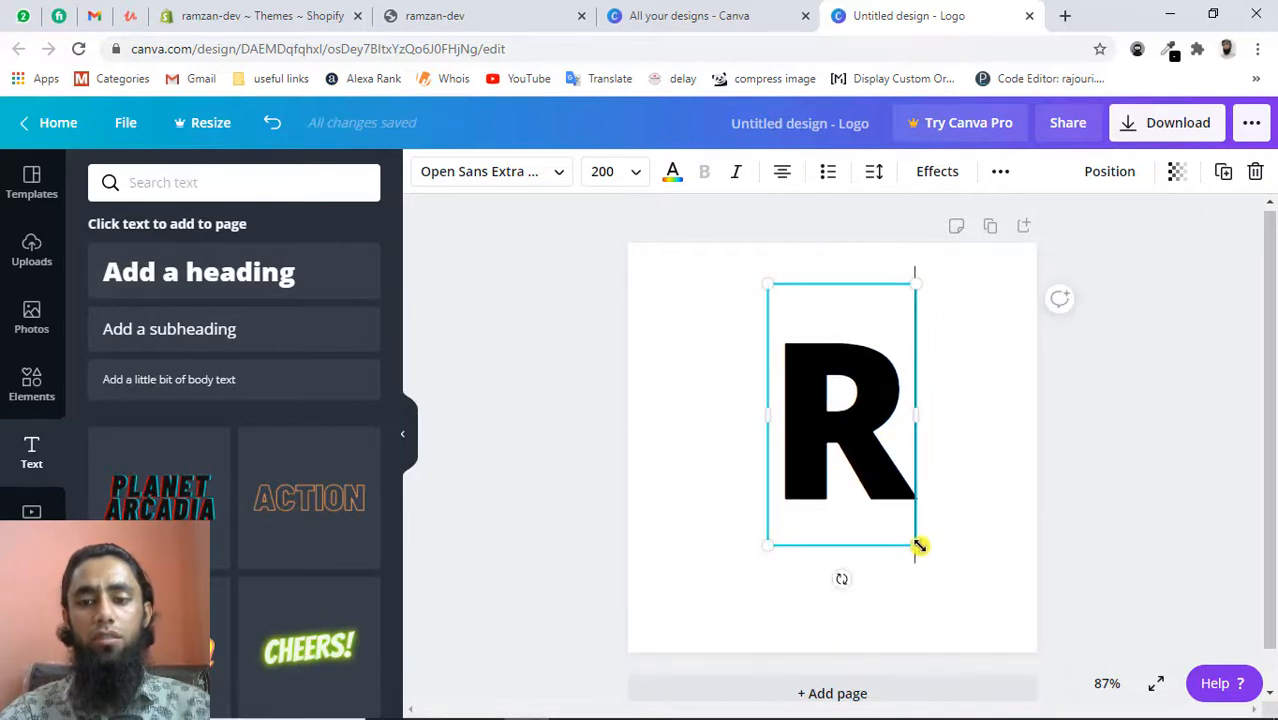
{"action": "left_click_drag", "start_coordinate": [916, 548], "coordinate": [1031, 628]}
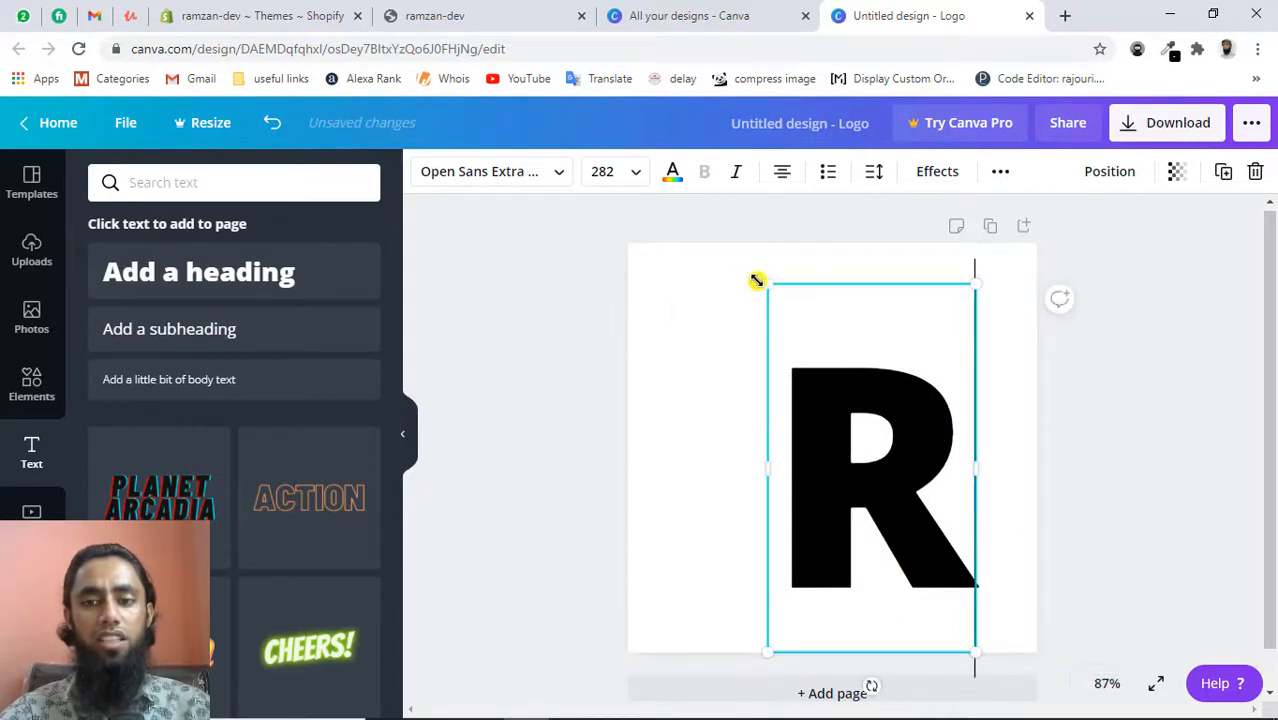
{"action": "left_click_drag", "start_coordinate": [762, 281], "coordinate": [600, 182]}
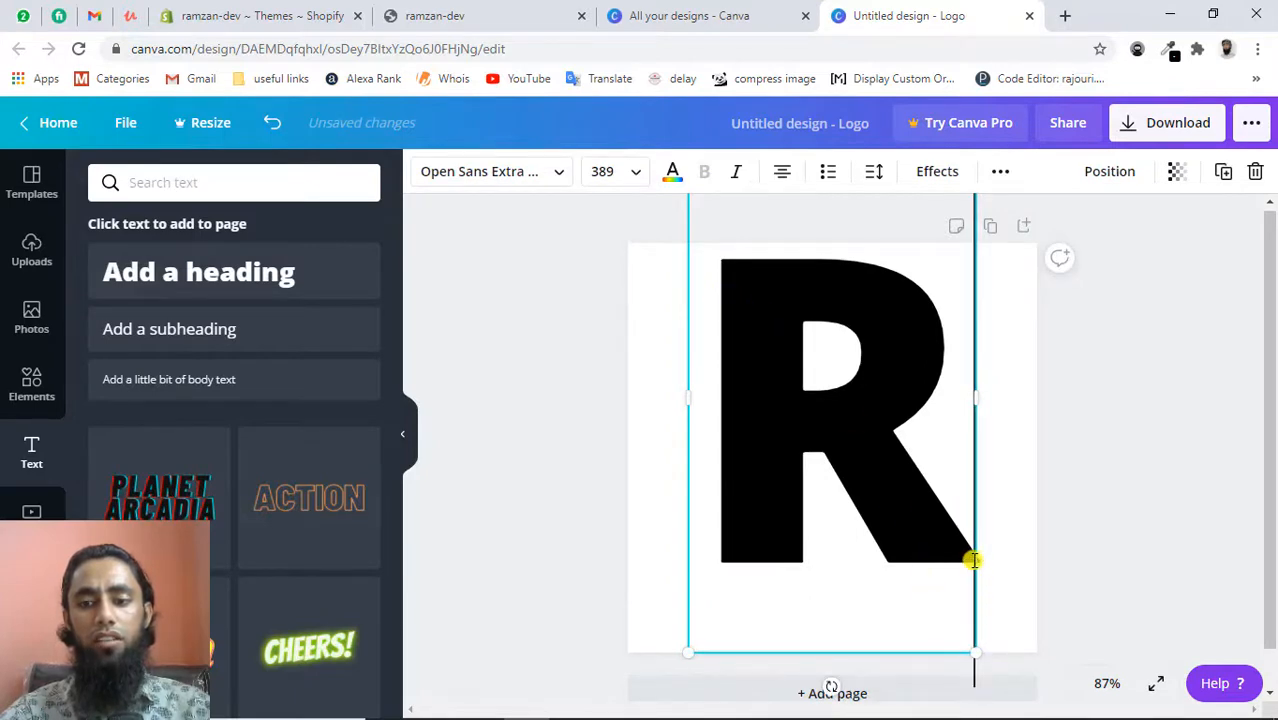
{"action": "left_click_drag", "start_coordinate": [973, 559], "coordinate": [990, 593]}
Color the letter R with the default red and download the logo as a PNG file
{"action": "double_click", "coordinate": [906, 456]}
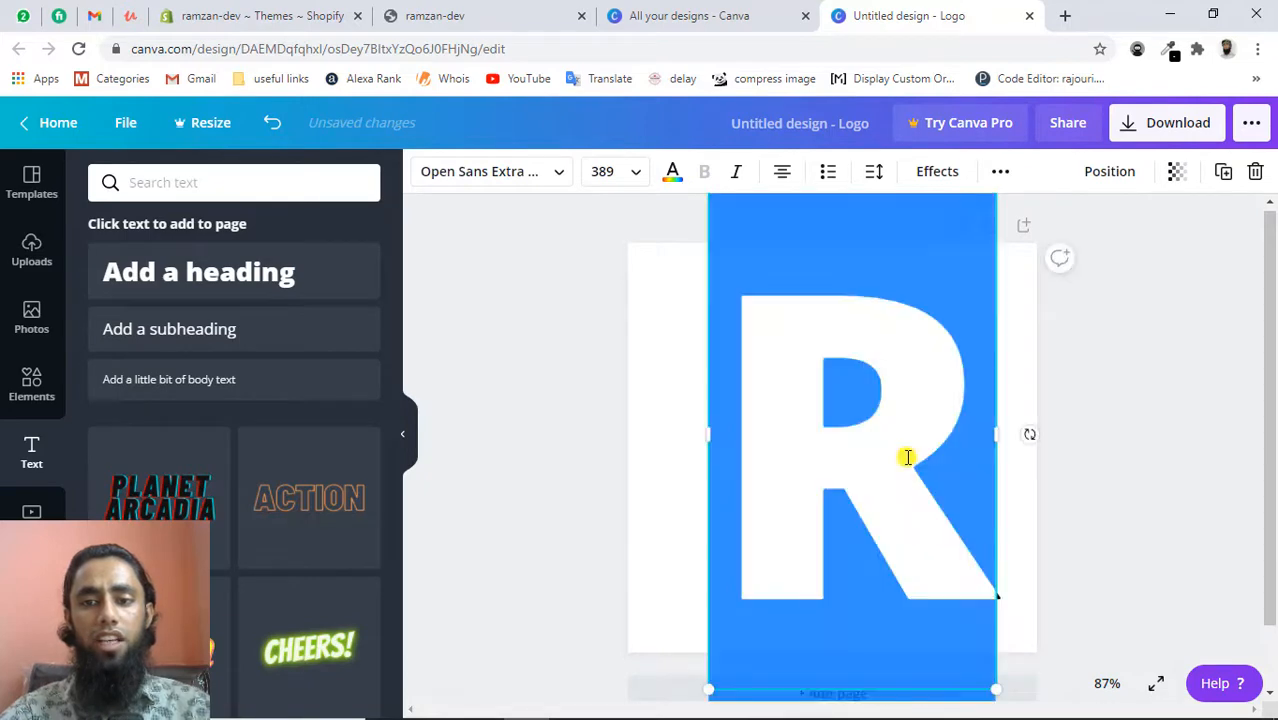
{"action": "left_click", "coordinate": [672, 176]}
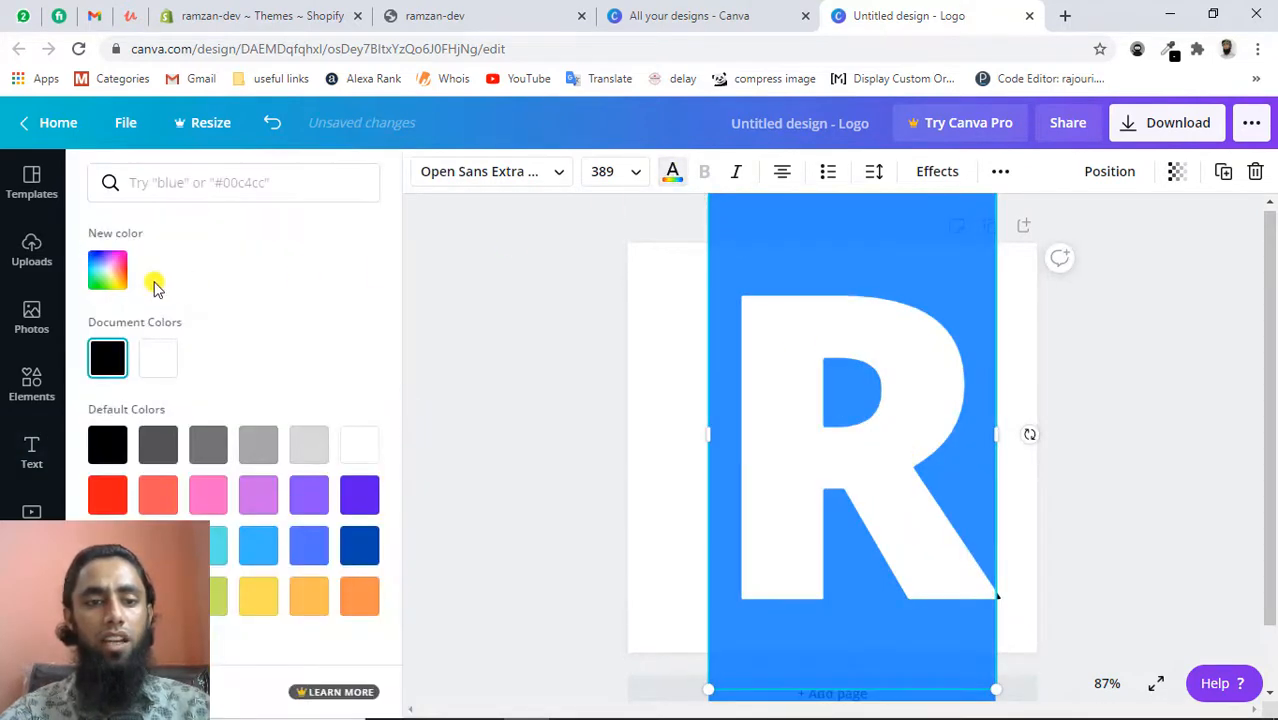
{"action": "left_click", "coordinate": [108, 497]}
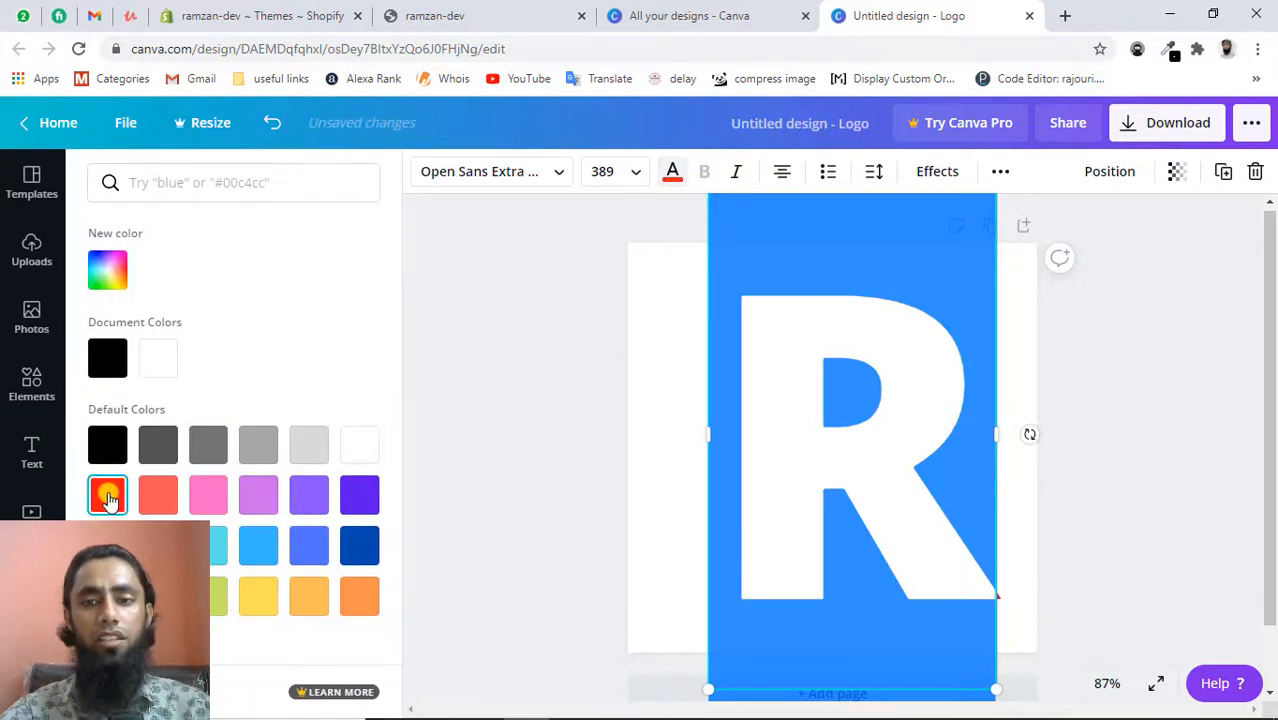
{"action": "left_click", "coordinate": [887, 440]}
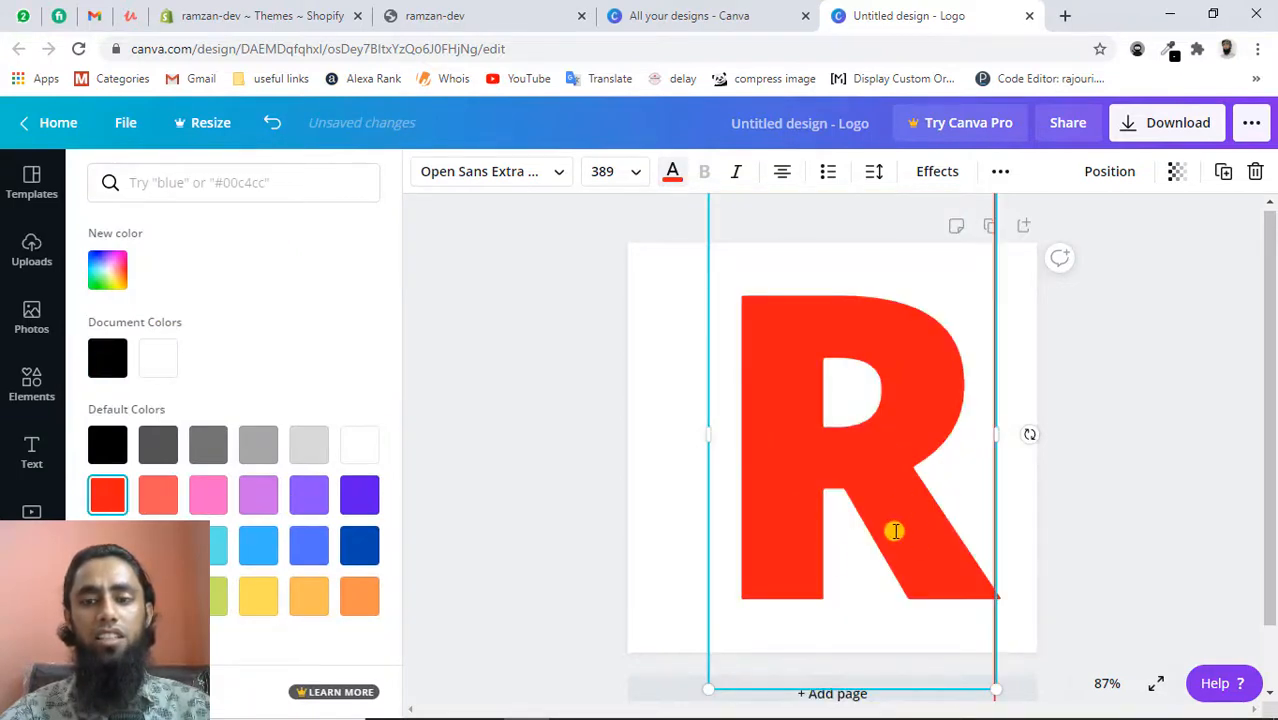
{"action": "left_click", "coordinate": [1188, 125]}
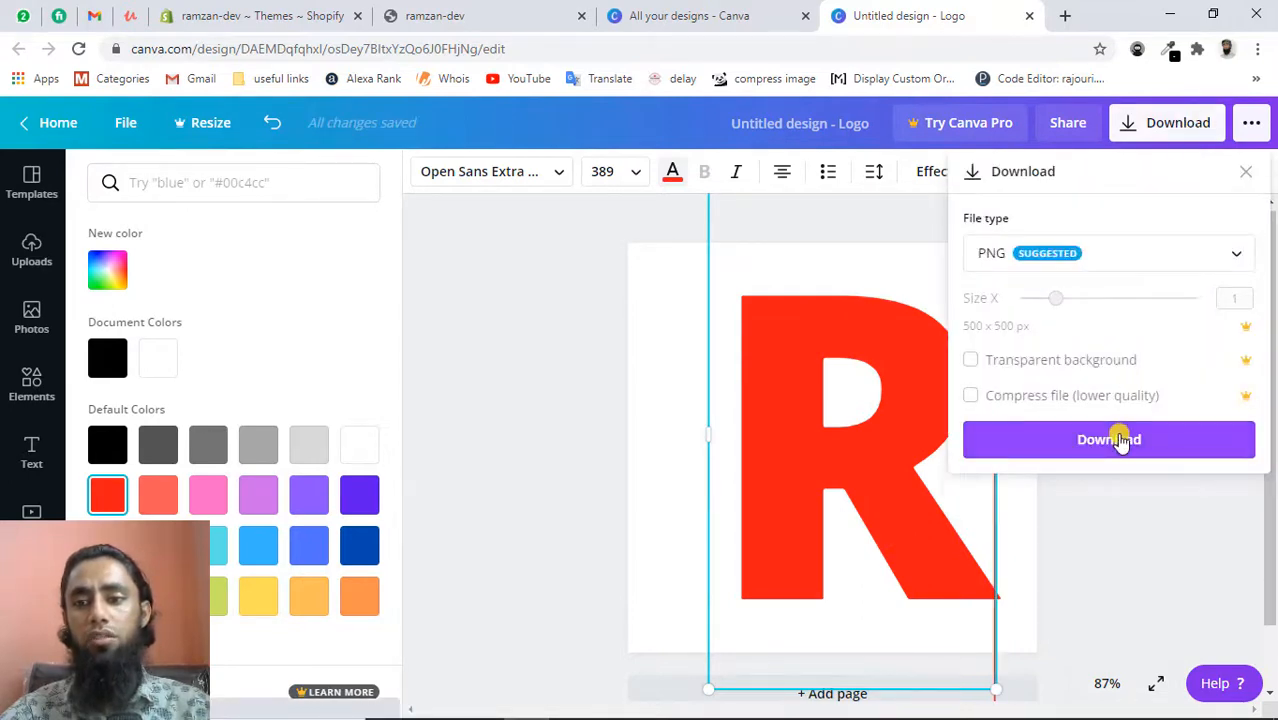
{"action": "left_click", "coordinate": [1120, 440]}
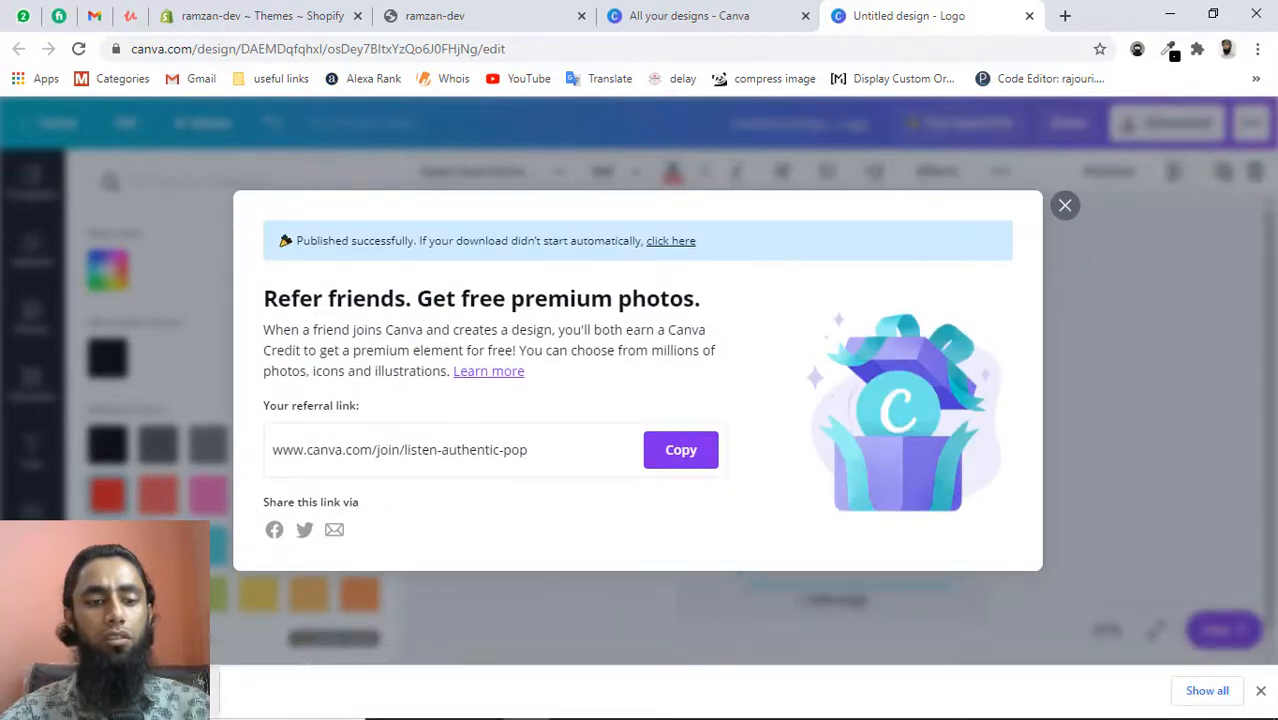
Return to the Shopify Themes page and open the current Brooklyn theme for customizing
{"action": "left_click", "coordinate": [250, 10]}
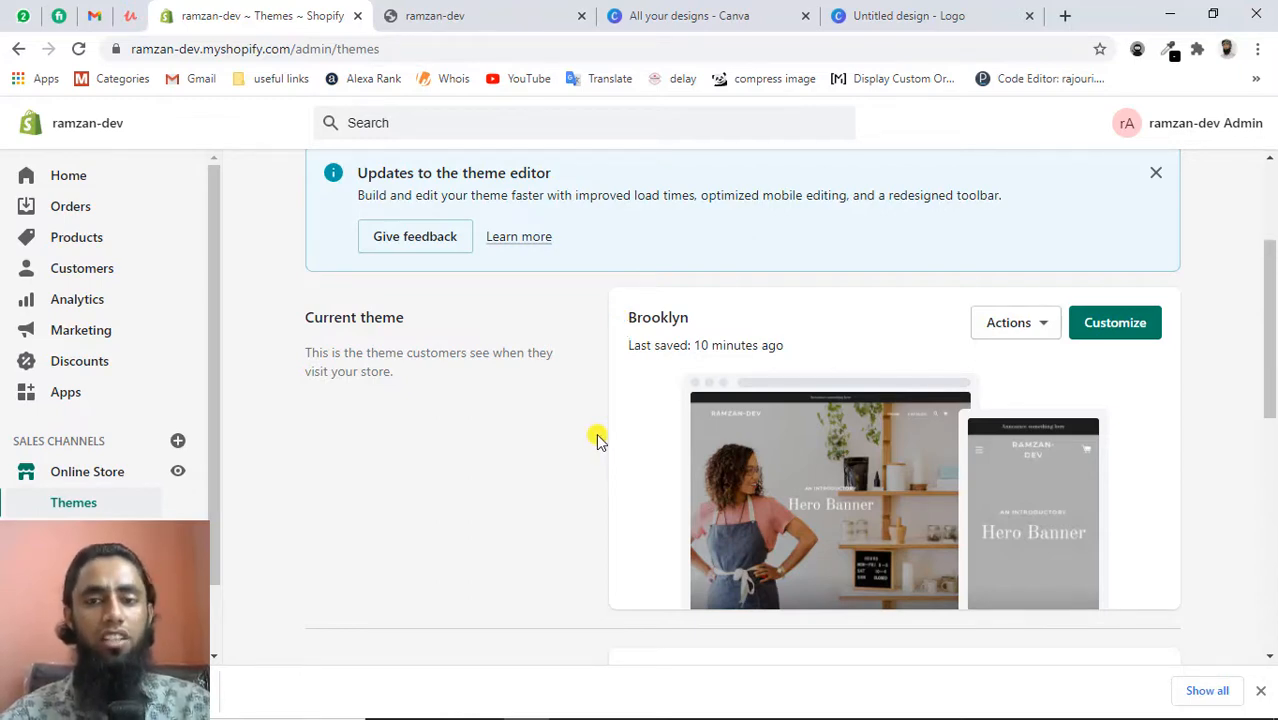
{"action": "scroll", "coordinate": [658, 486], "scroll_direction": "down", "scroll_amount": 4}
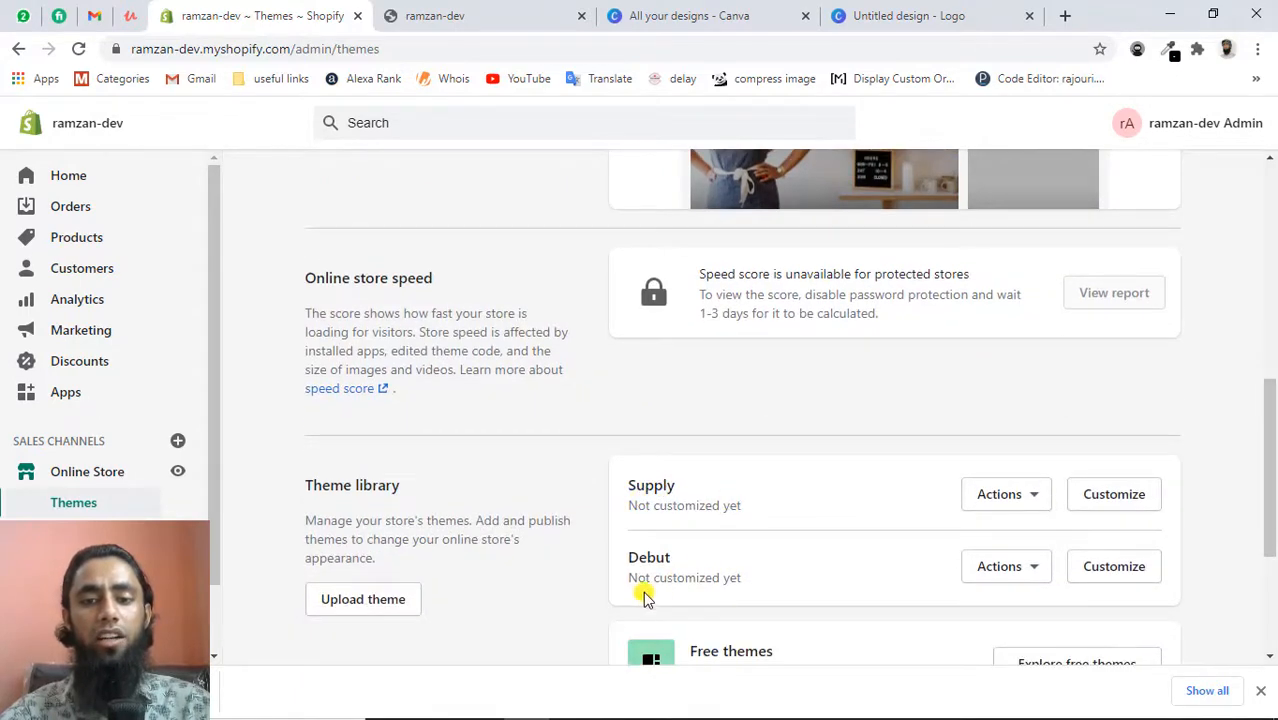
{"action": "scroll", "coordinate": [745, 546], "scroll_direction": "up", "scroll_amount": 6}
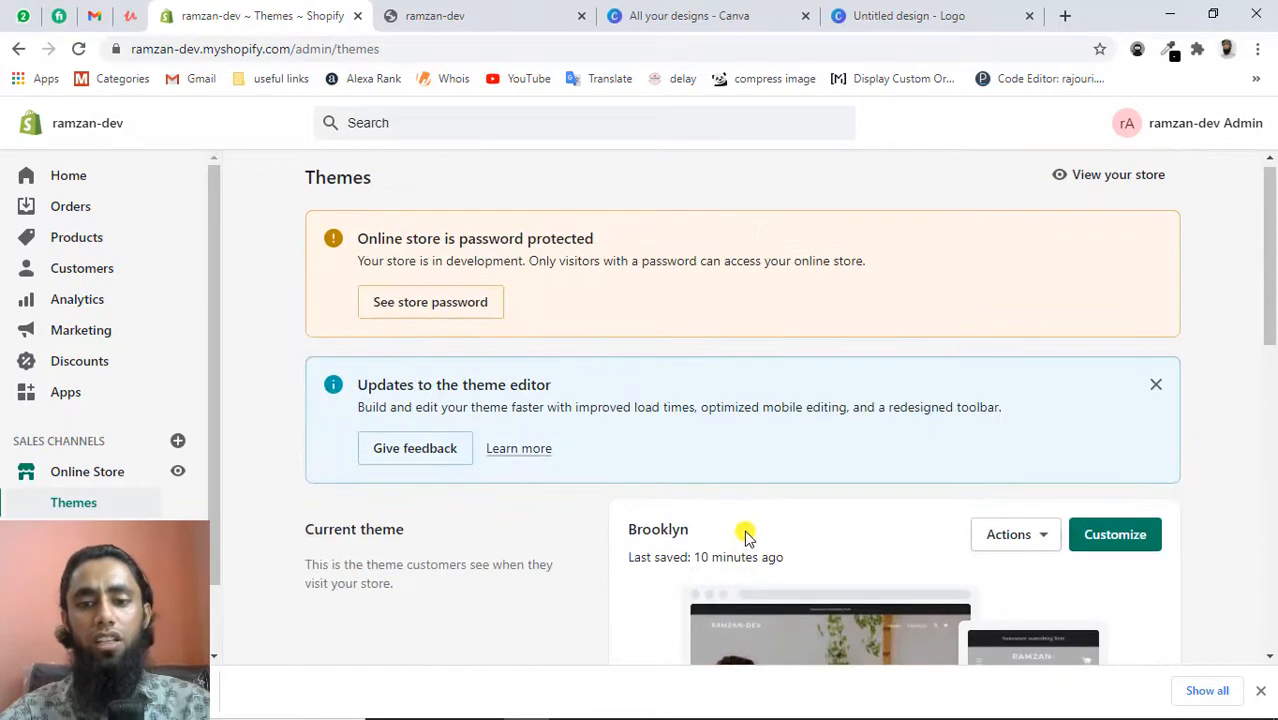
{"action": "scroll", "coordinate": [742, 540], "scroll_direction": "down", "scroll_amount": 2}
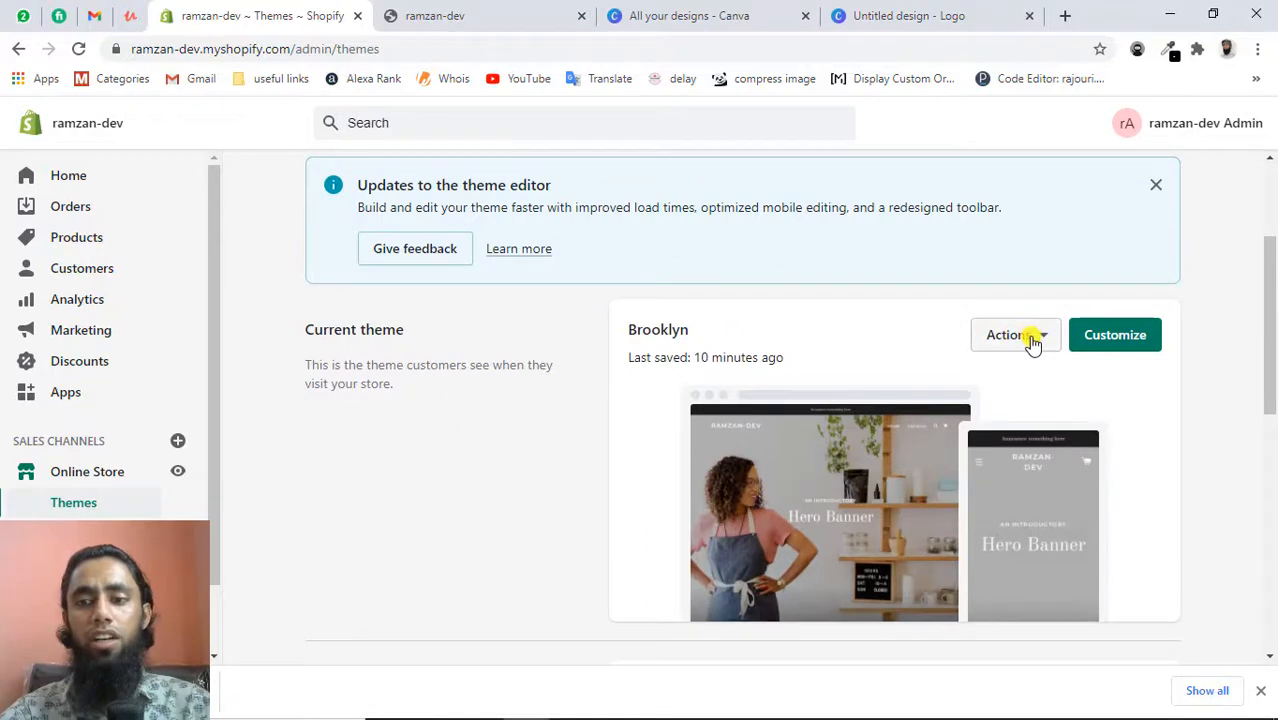
{"action": "left_click", "coordinate": [1115, 336]}
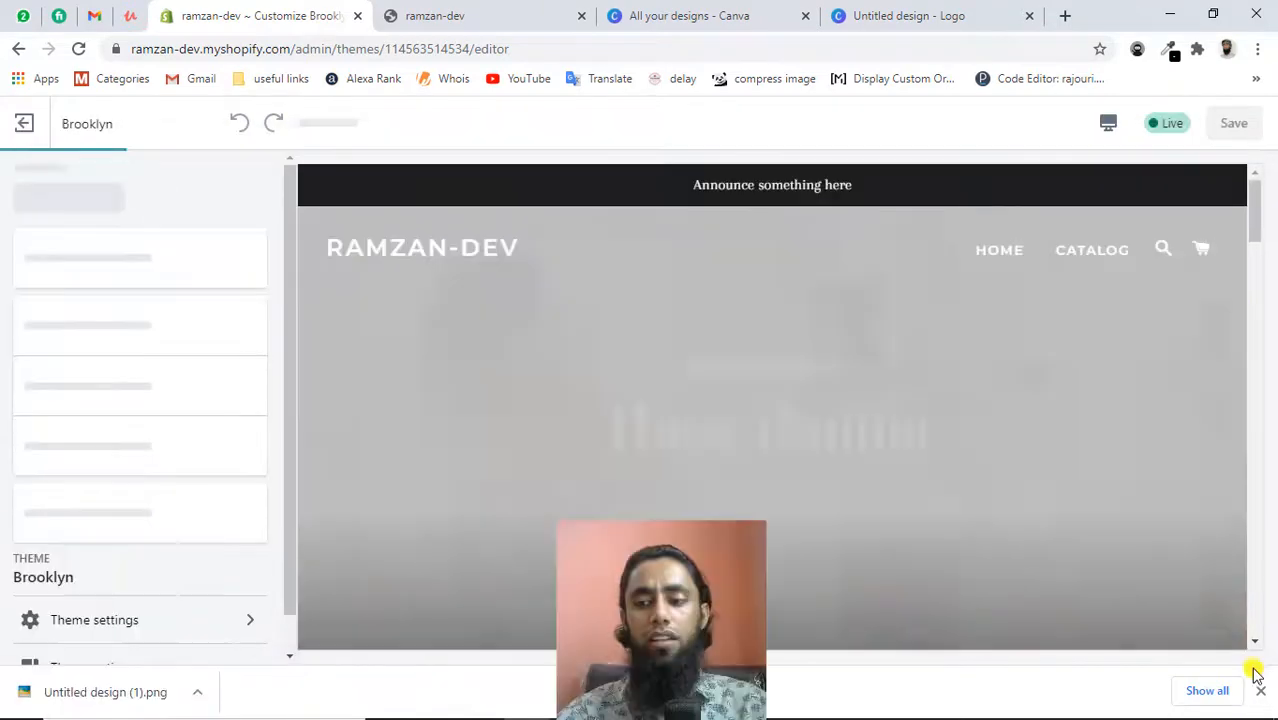
Dismiss the downloads bar and open the Favicon section of the Brooklyn theme settings
{"action": "left_click", "coordinate": [1260, 690]}
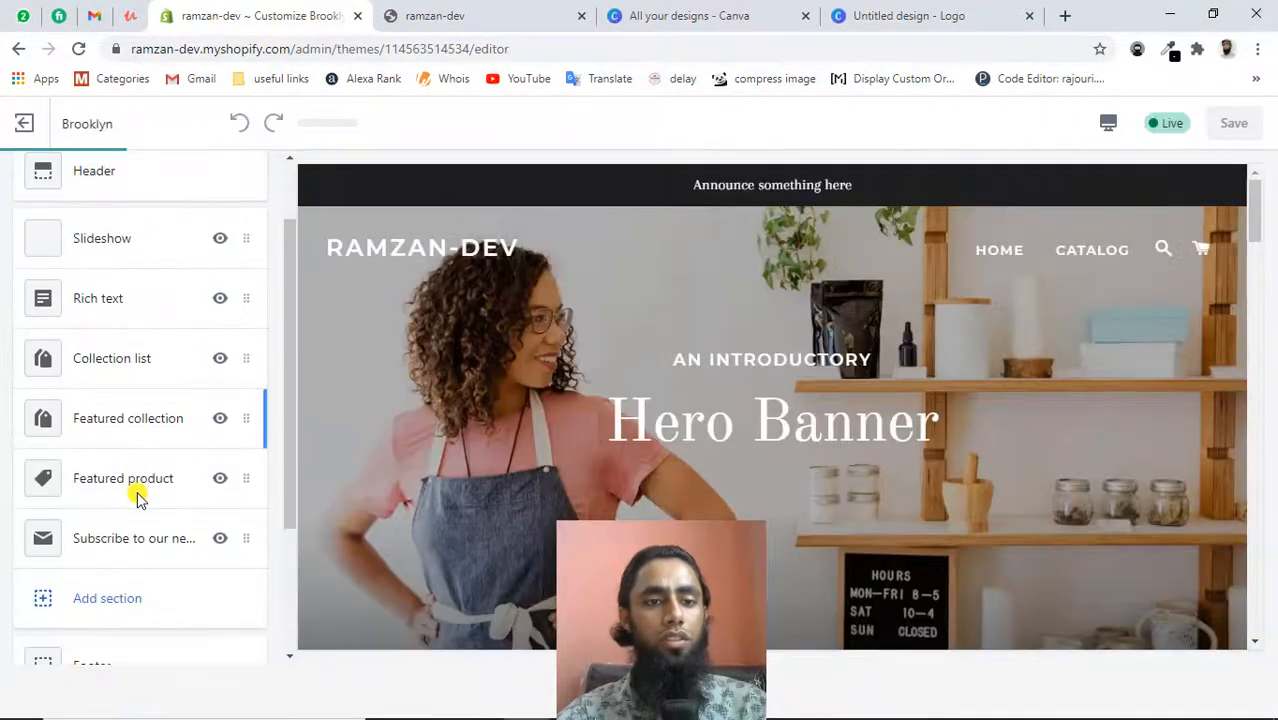
{"action": "scroll", "coordinate": [137, 497], "scroll_direction": "down", "scroll_amount": 4}
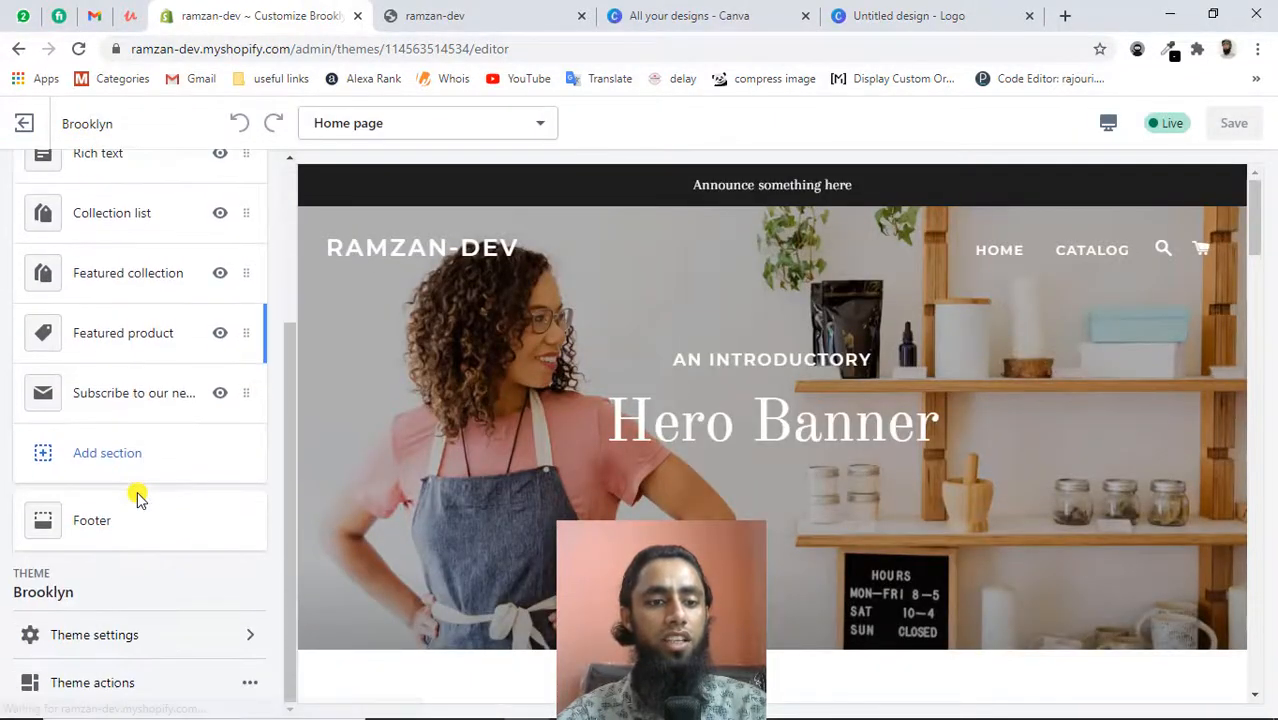
{"action": "left_click", "coordinate": [94, 636]}
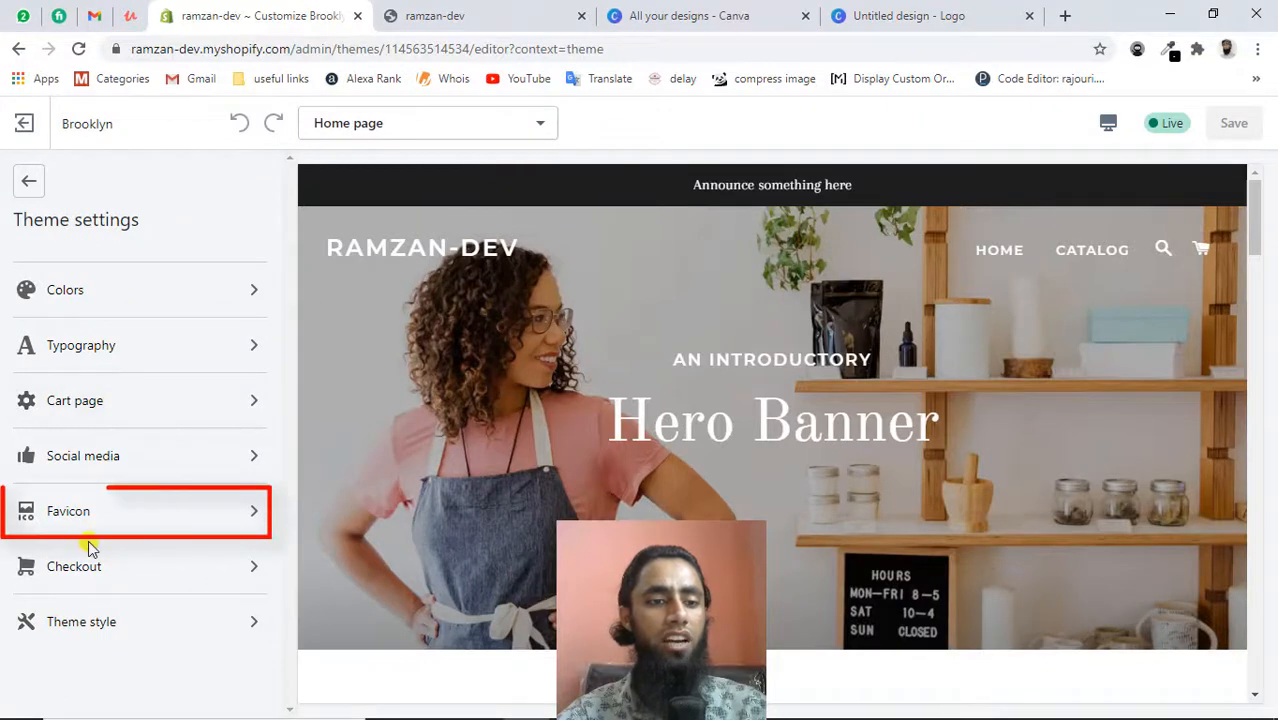
{"action": "left_click", "coordinate": [106, 513]}
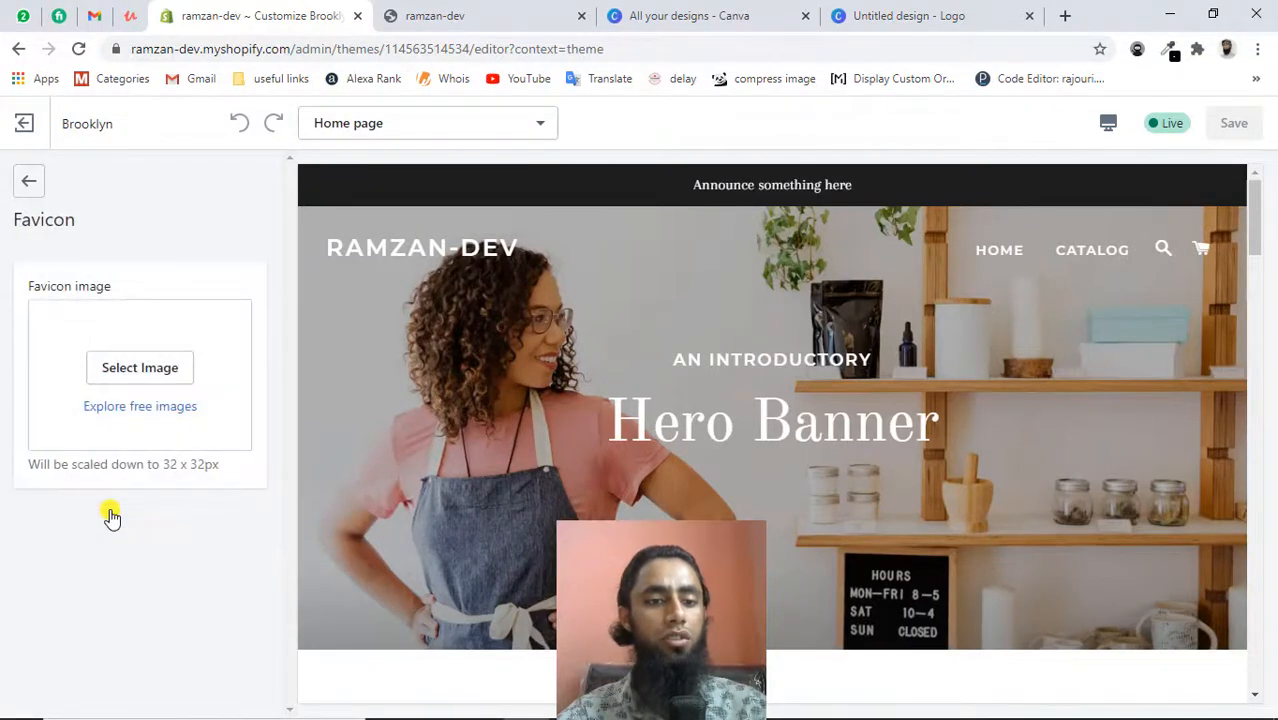
Upload the red letter R image from the Downloads folder, select it as the Brooklyn favicon image, and save the theme
{"action": "left_click", "coordinate": [139, 368]}
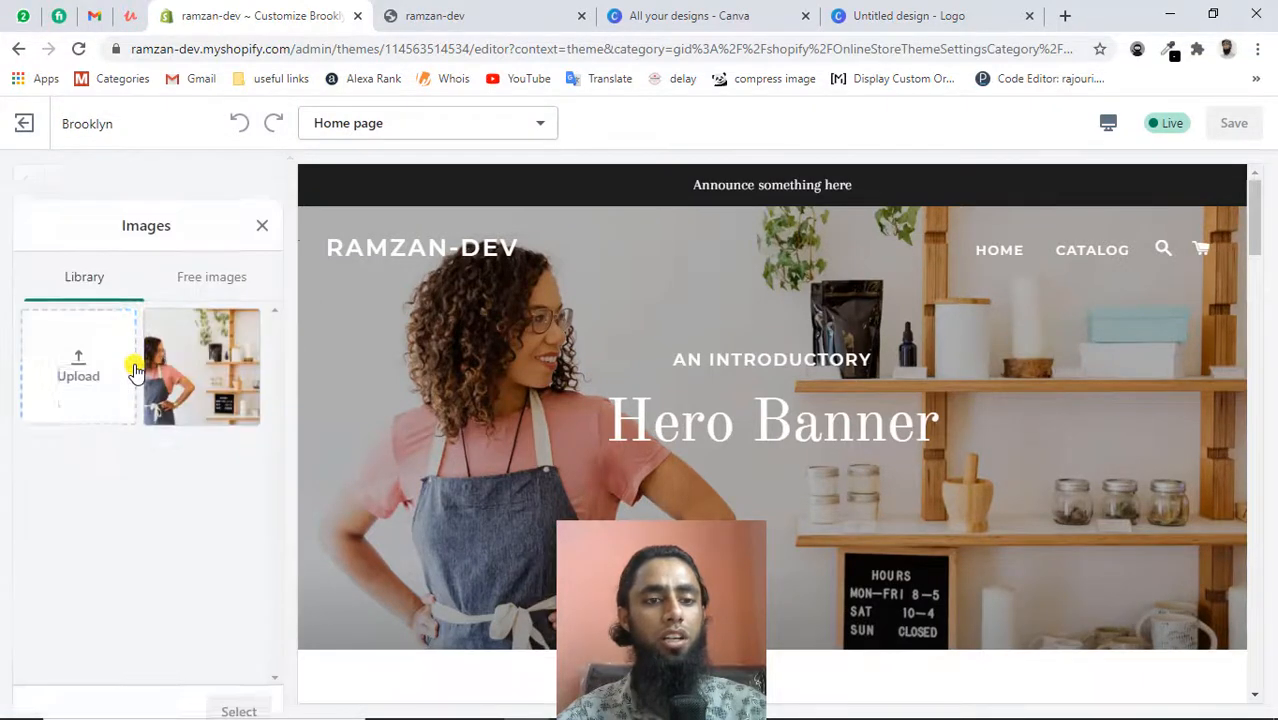
{"action": "left_click", "coordinate": [78, 320]}
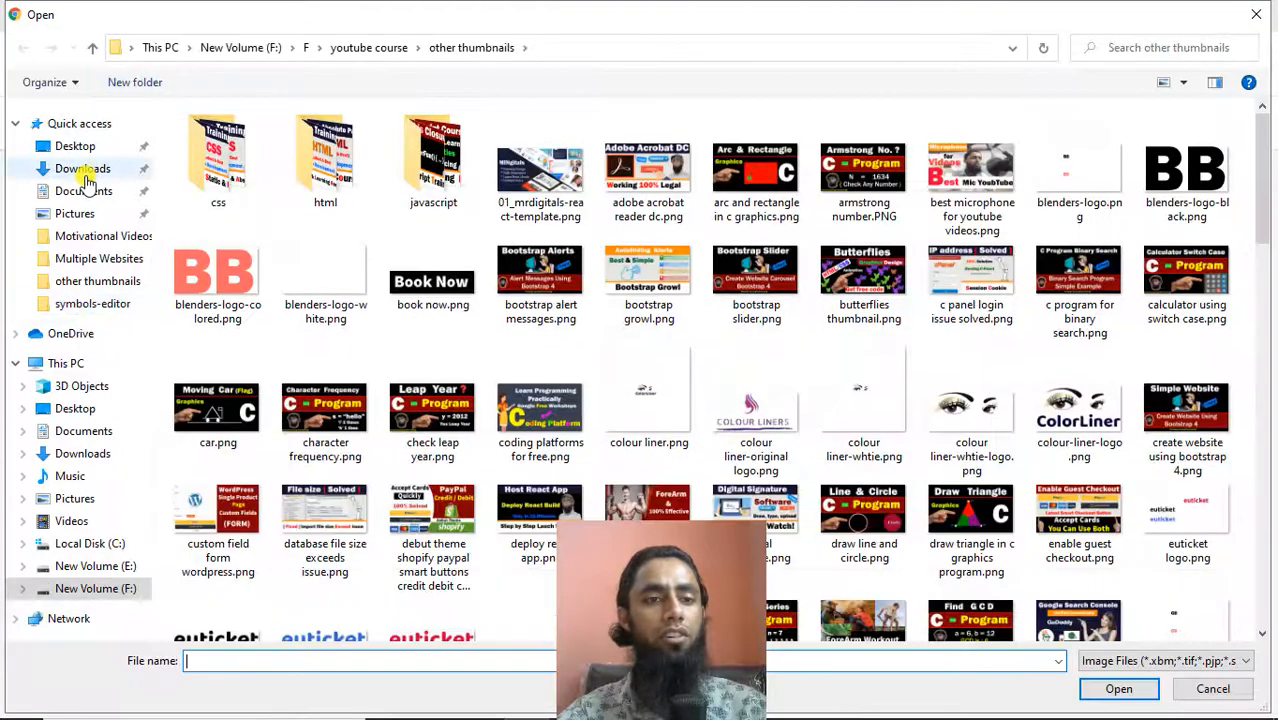
{"action": "left_click", "coordinate": [88, 170]}
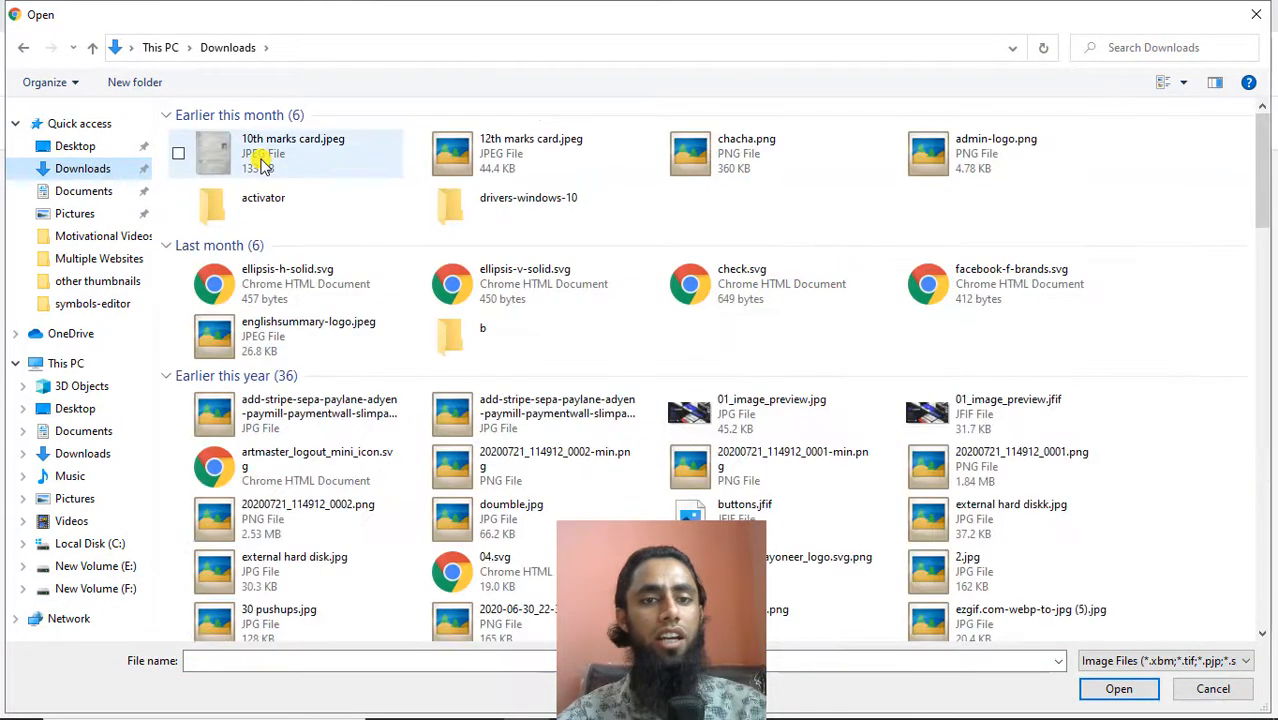
{"action": "double_click", "coordinate": [285, 160]}
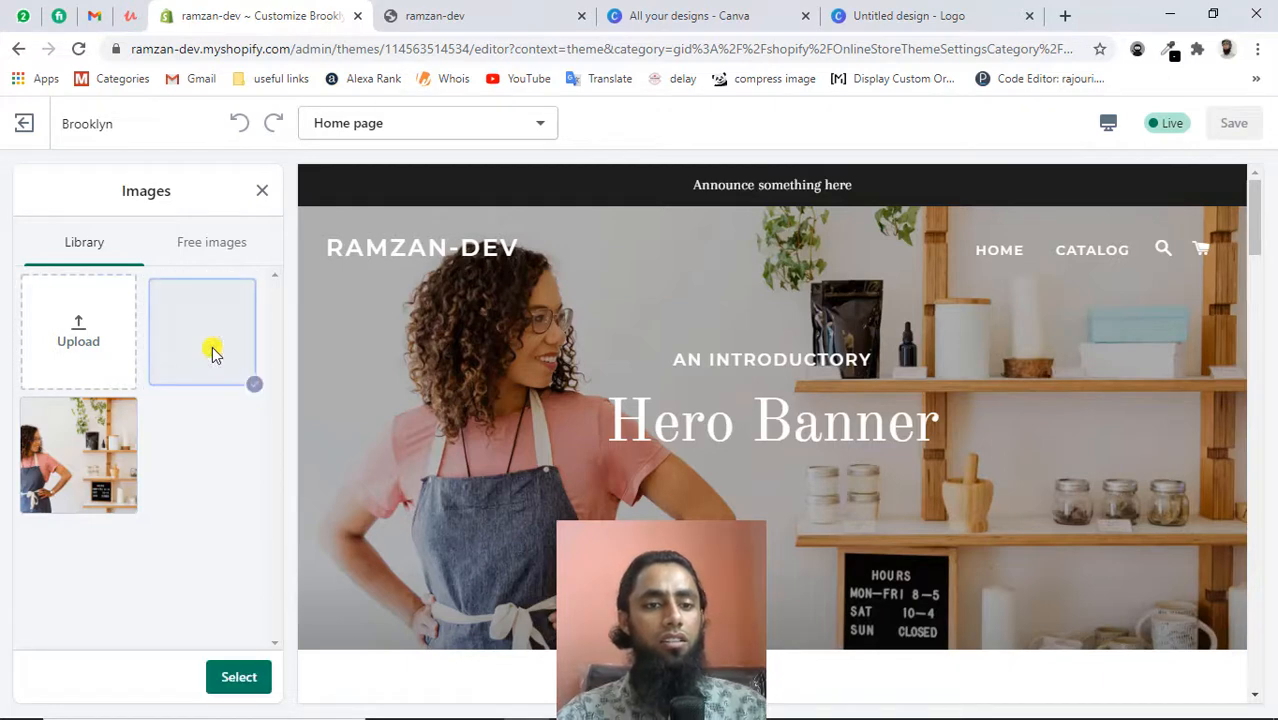
{"action": "left_click", "coordinate": [245, 679]}
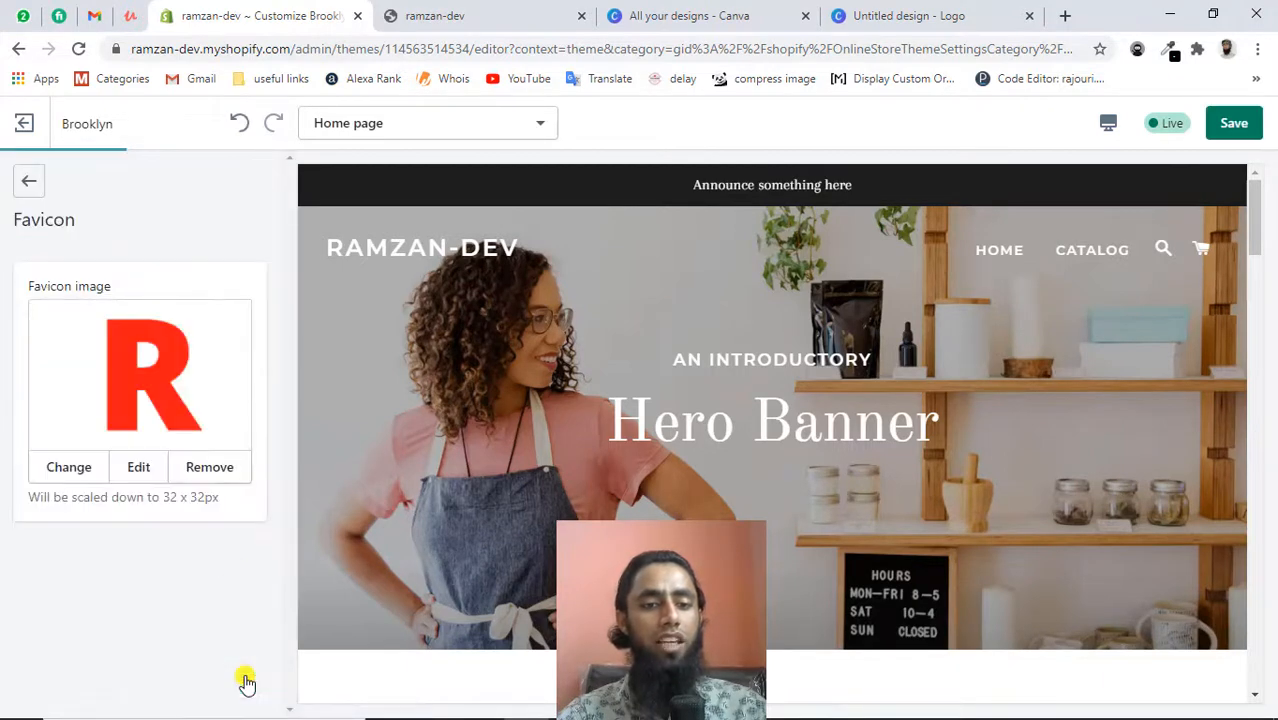
{"action": "left_click", "coordinate": [1235, 123]}
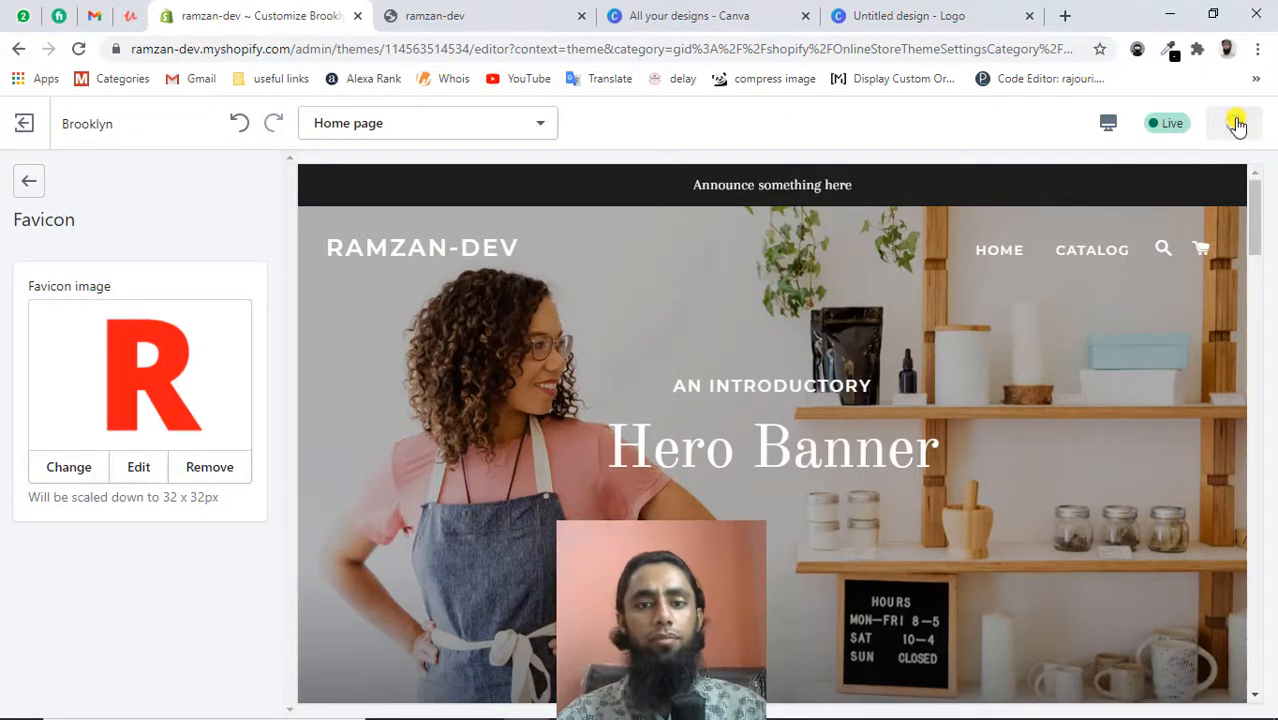
Reload the storefront preview to check its favicon, and return to the Brooklyn theme editor
{"action": "left_click", "coordinate": [513, 20]}
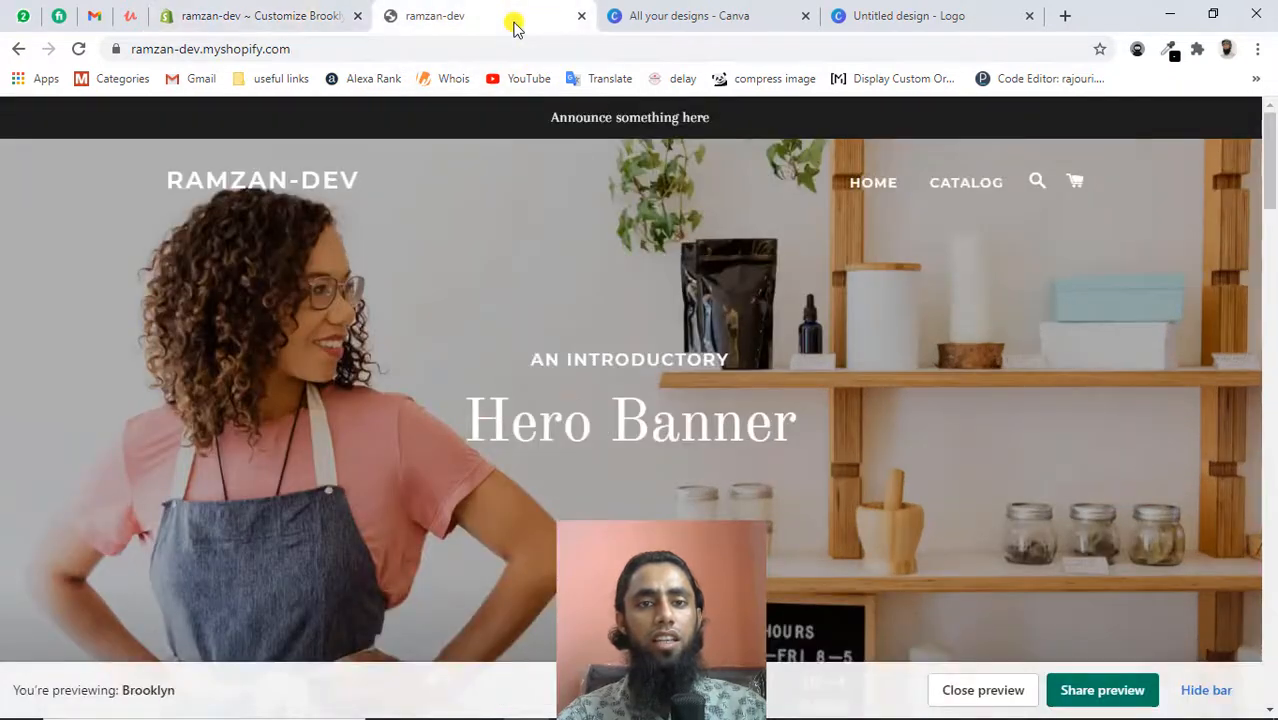
{"action": "left_click", "coordinate": [78, 48]}
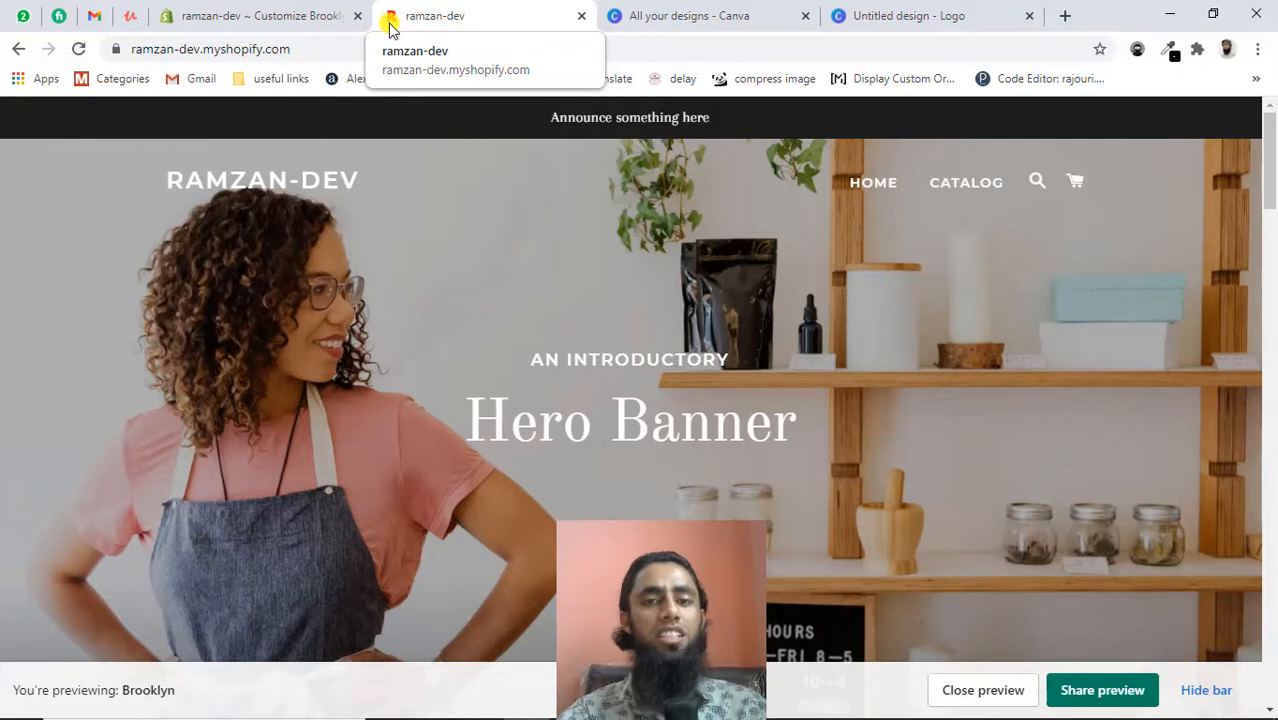
{"action": "left_click", "coordinate": [263, 16]}
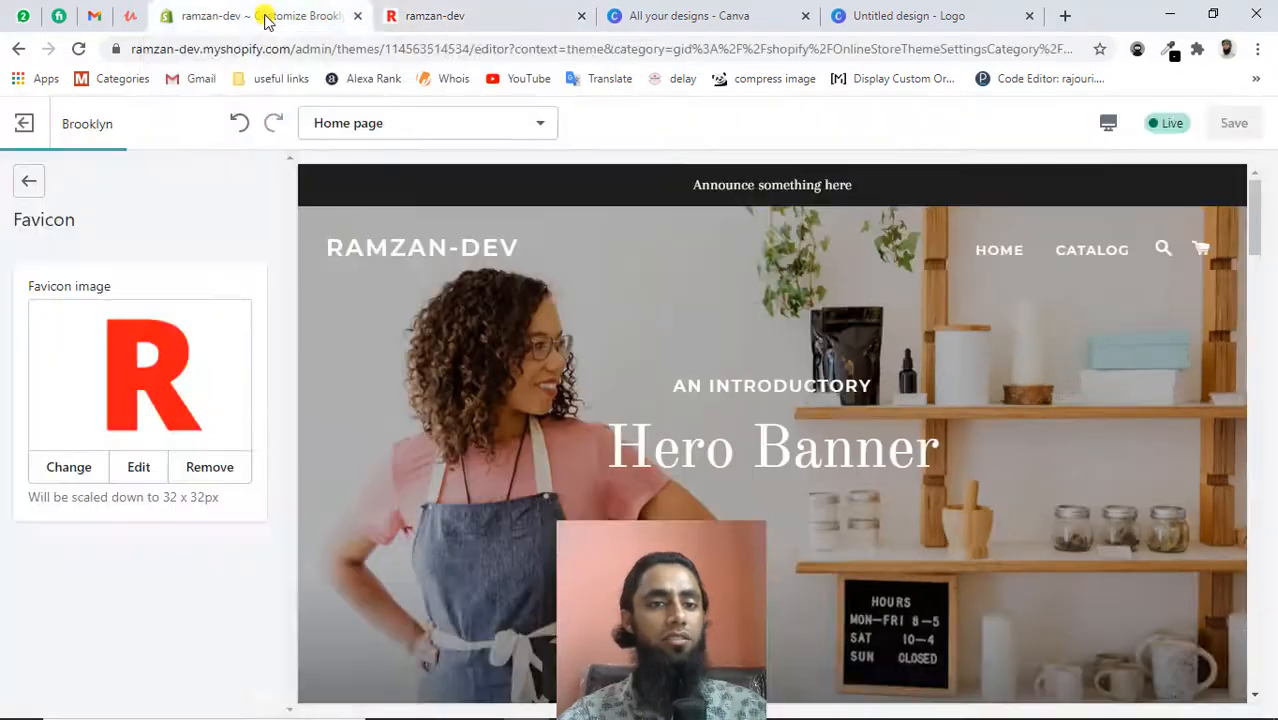
Leave the theme editor and publish the Supply theme from the theme library as the store's current theme
{"action": "left_click", "coordinate": [27, 123]}
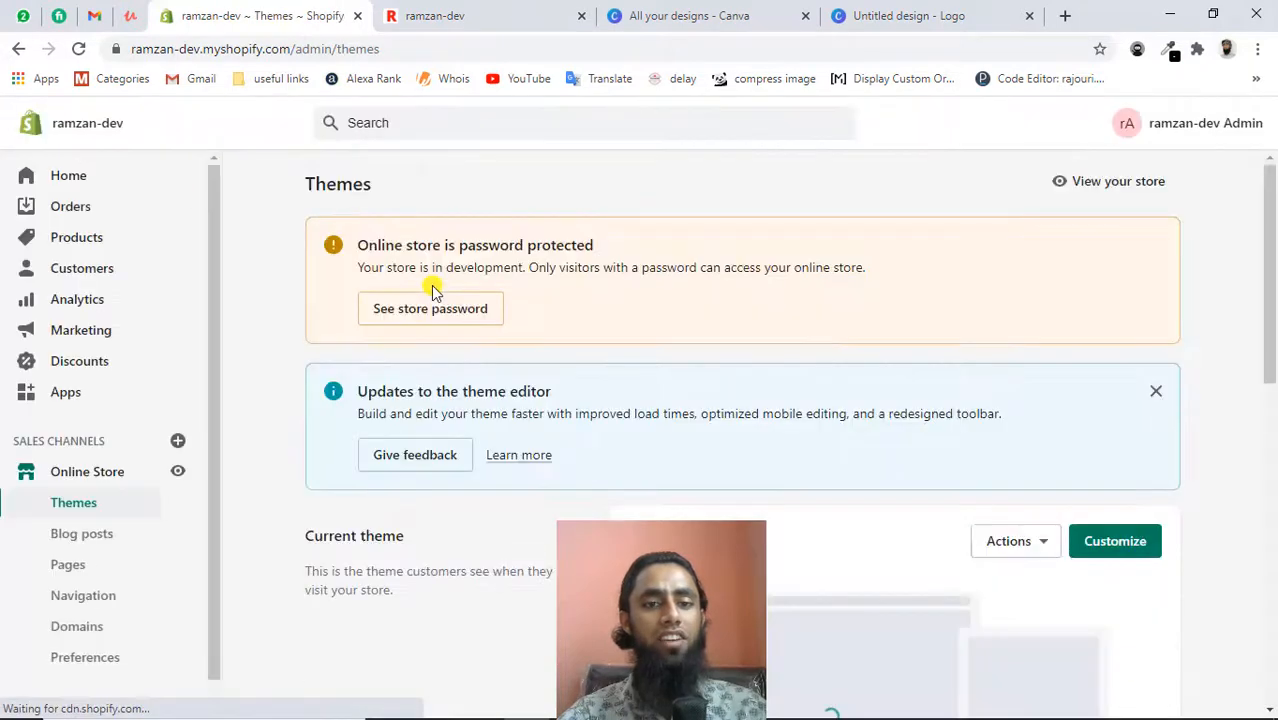
{"action": "scroll", "coordinate": [650, 209], "scroll_direction": "down", "scroll_amount": 7}
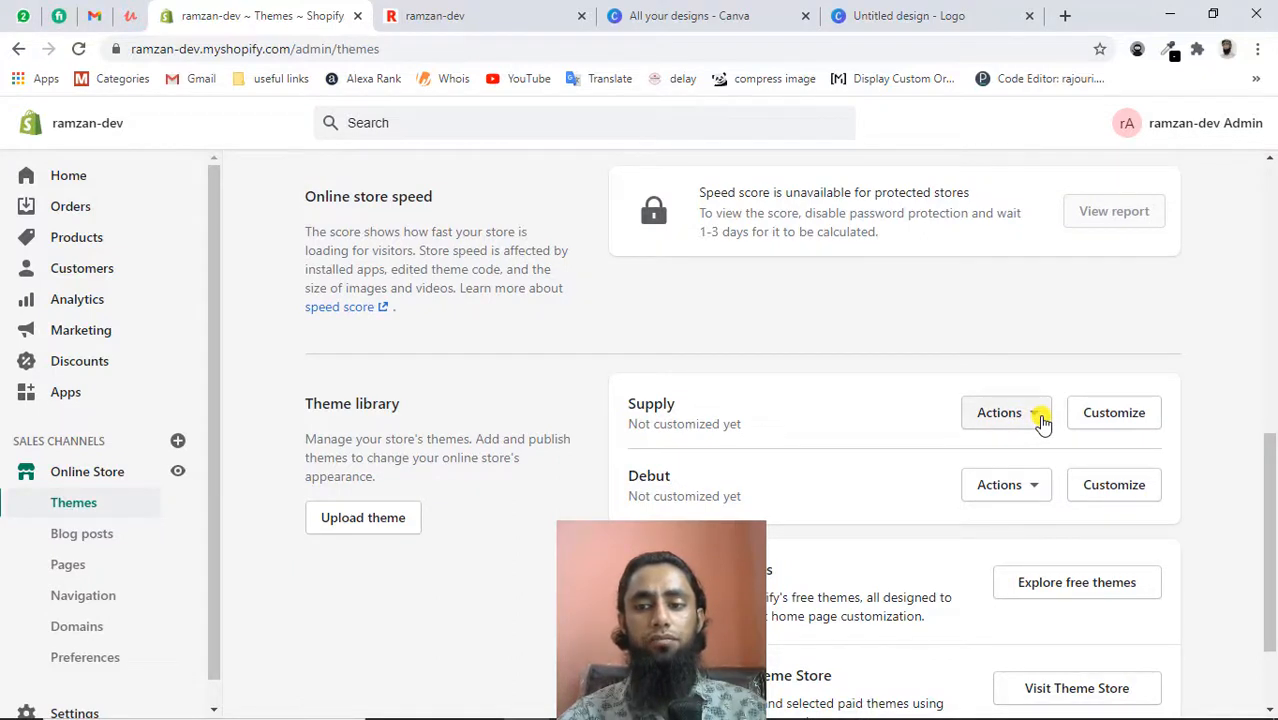
{"action": "left_click", "coordinate": [1041, 418]}
{"action": "left_click", "coordinate": [924, 499]}
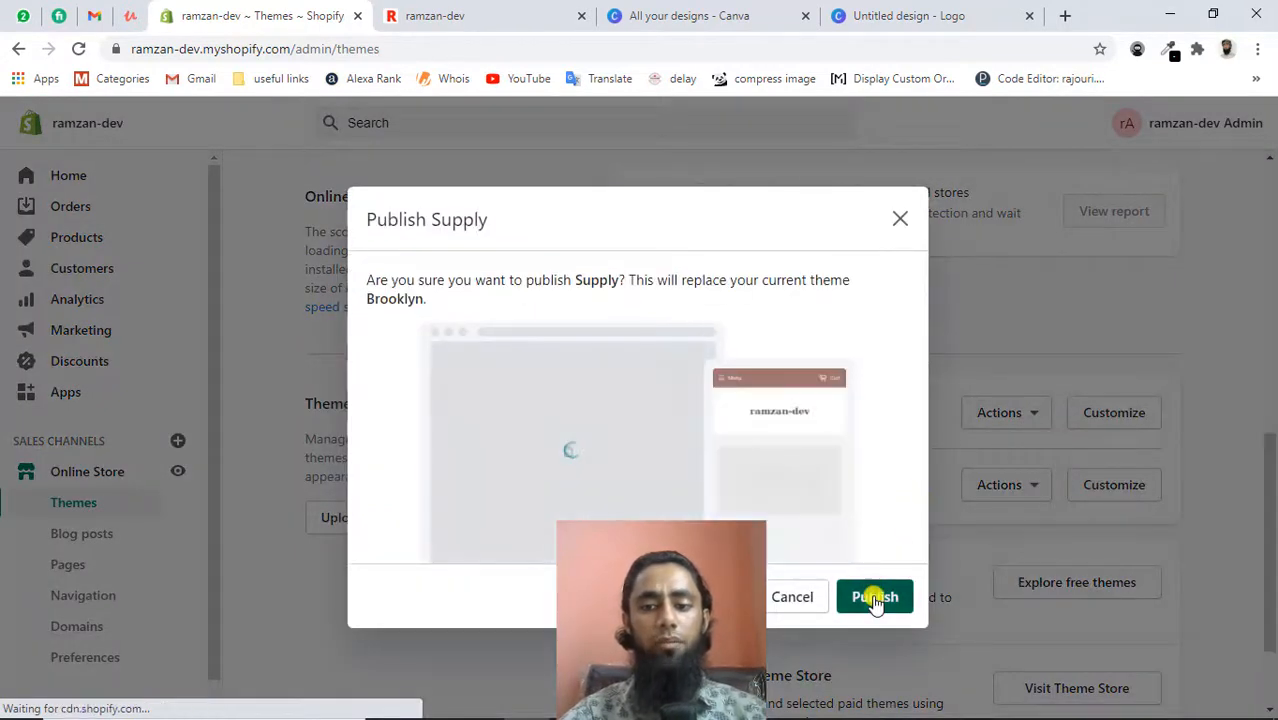
{"action": "left_click", "coordinate": [875, 598]}
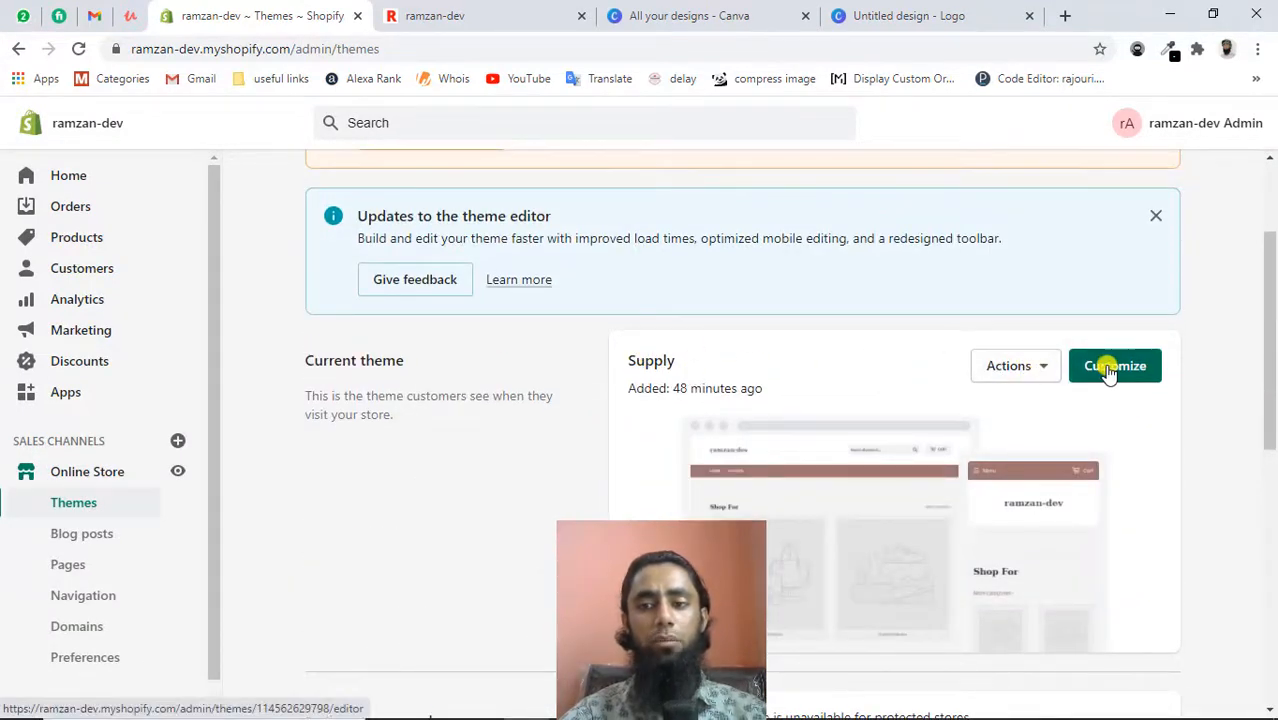
Open the Supply theme for customizing and set the first slideshow's image to the library photo of the woman beside shelves
{"action": "left_click", "coordinate": [1108, 368]}
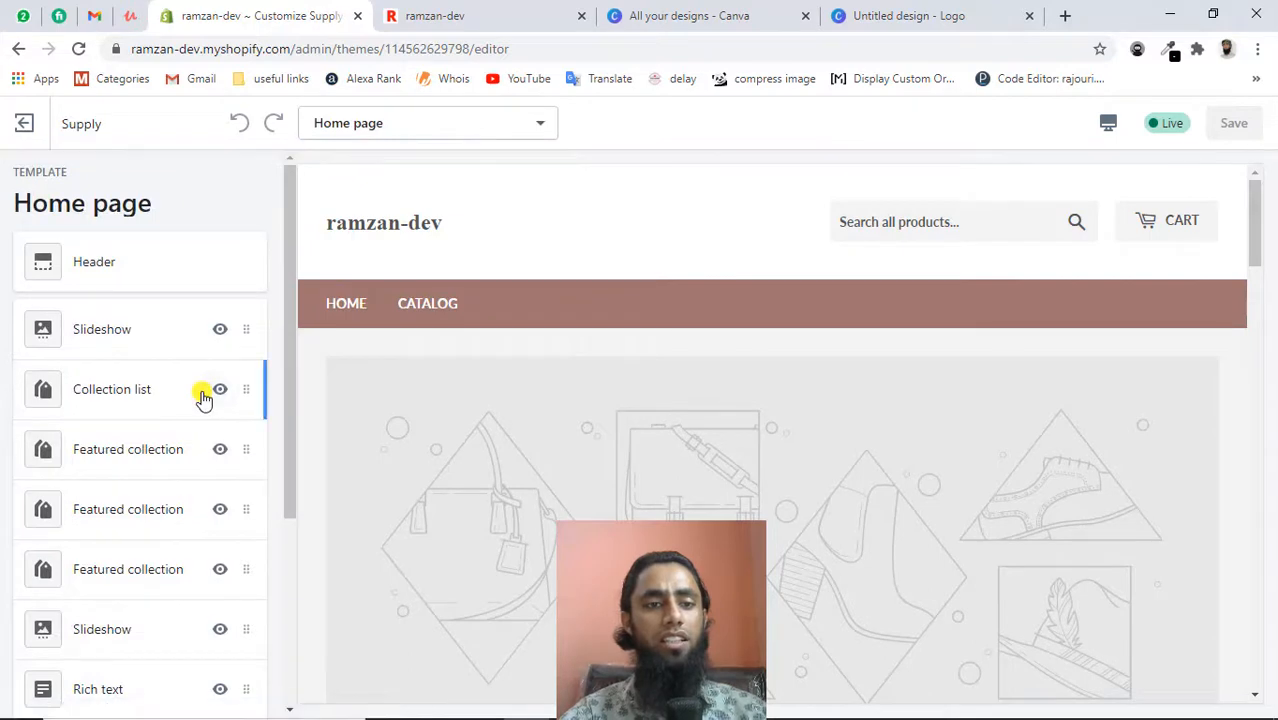
{"action": "left_click", "coordinate": [130, 338]}
{"action": "left_click", "coordinate": [114, 288]}
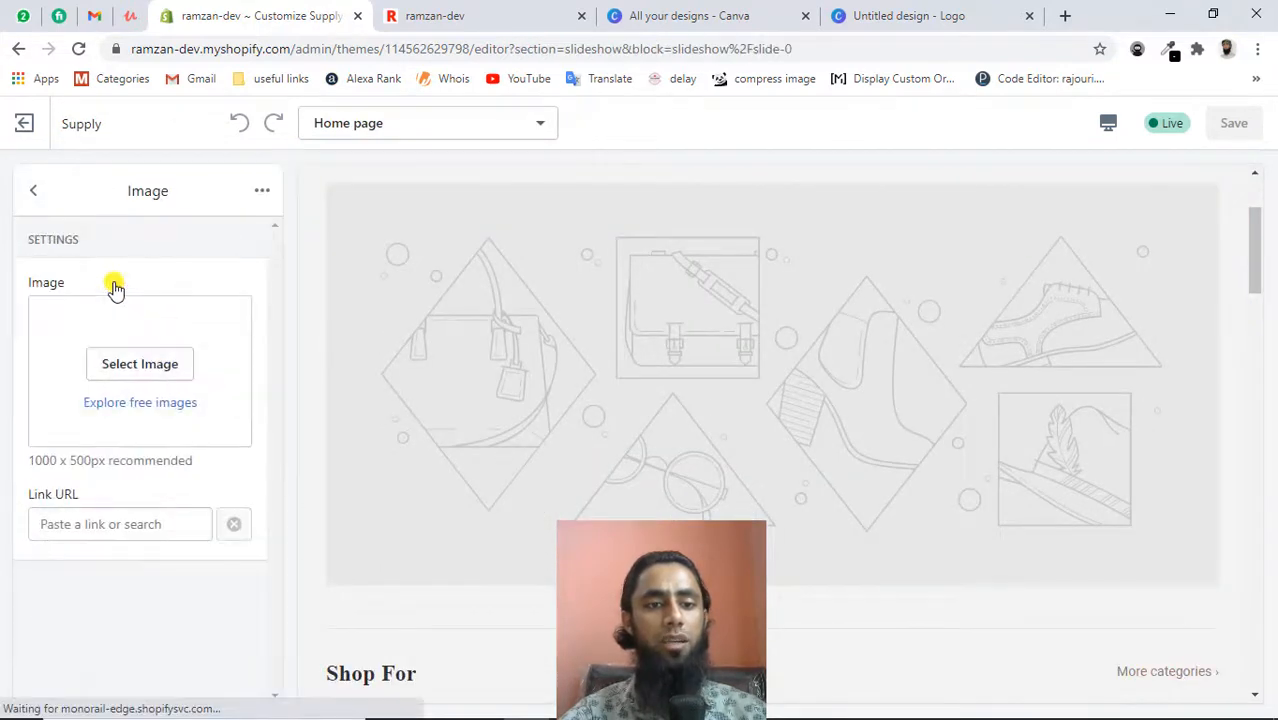
{"action": "left_click", "coordinate": [128, 366]}
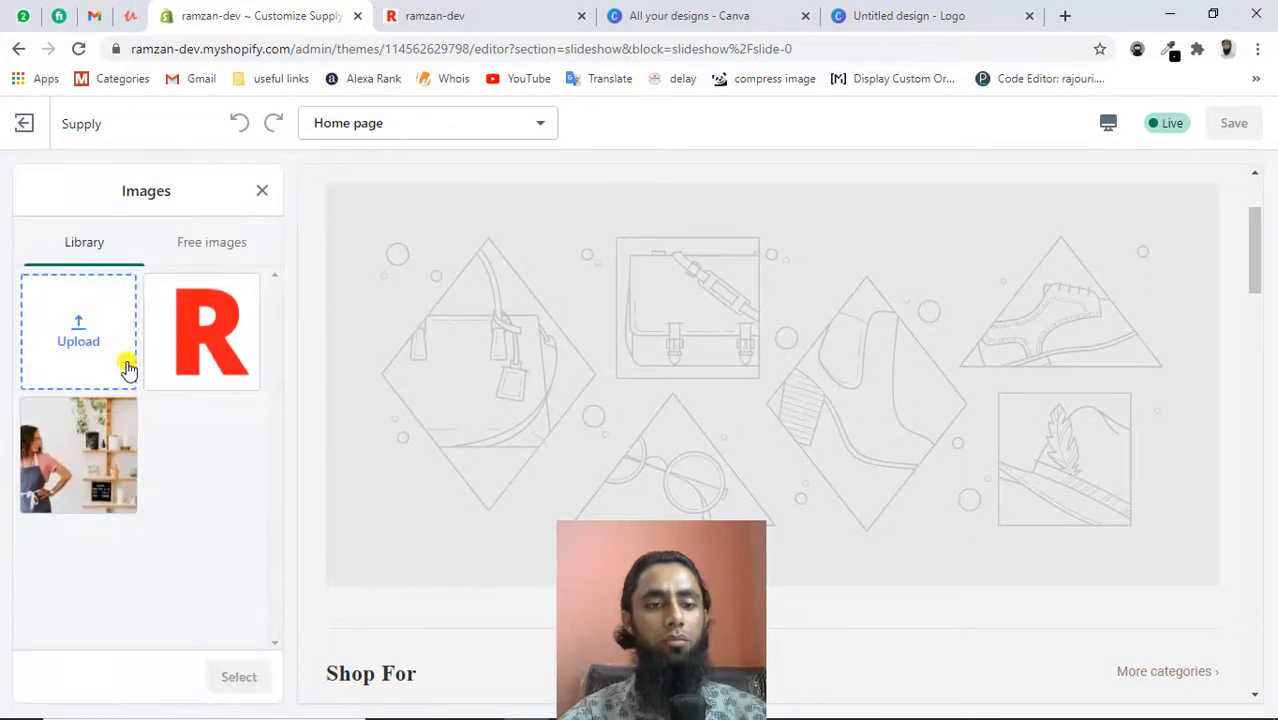
{"action": "left_click", "coordinate": [84, 456]}
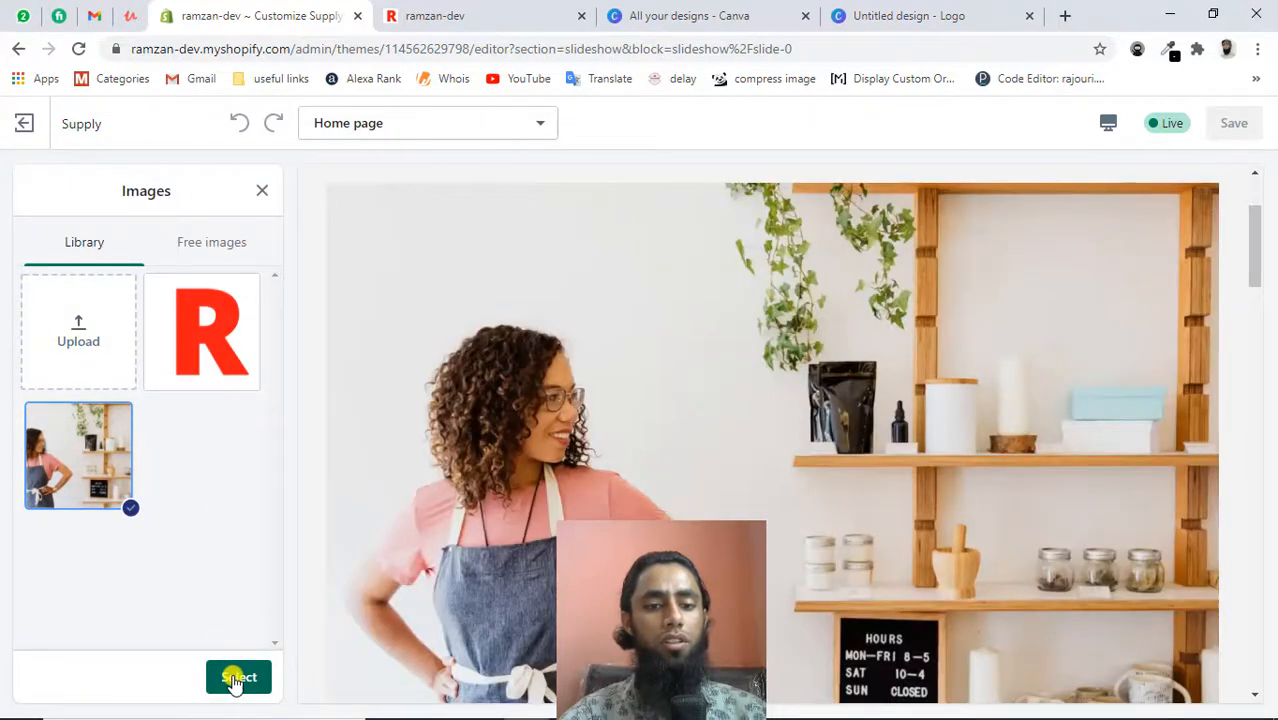
{"action": "left_click", "coordinate": [233, 678]}
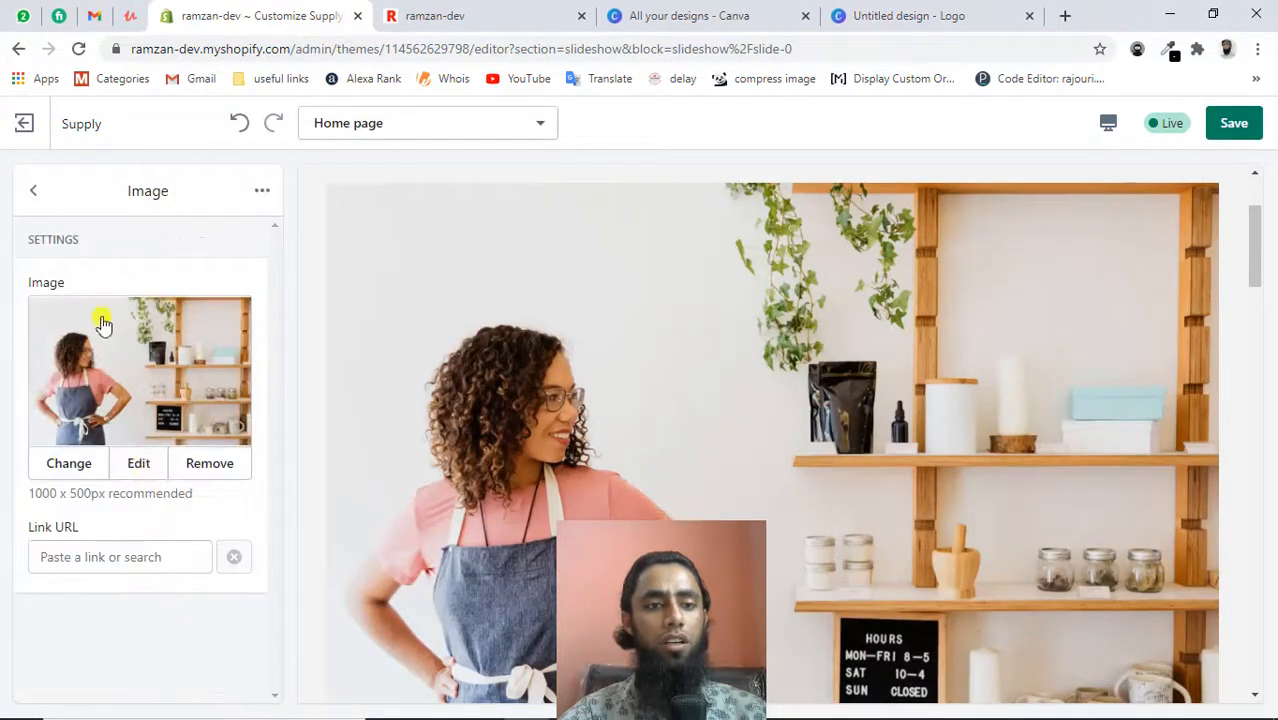
Leave the slideshow settings and open the Favicon section of the Supply theme settings
{"action": "left_click", "coordinate": [30, 195]}
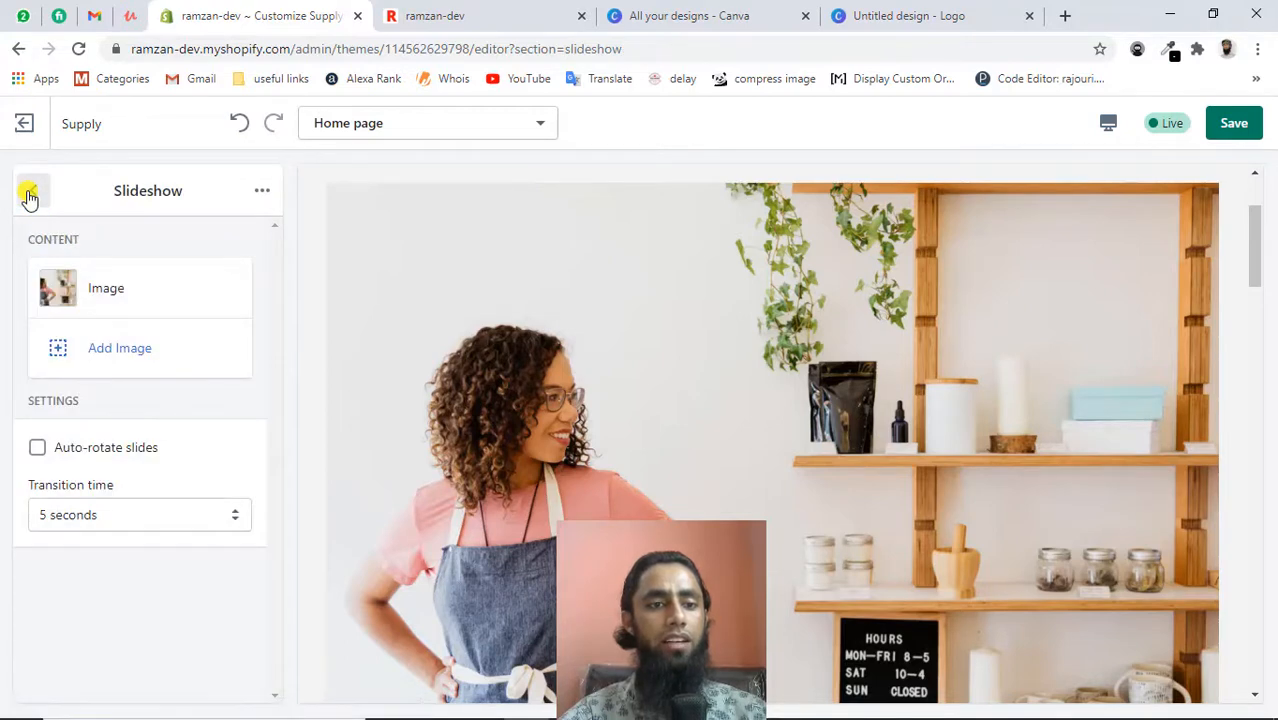
{"action": "left_click", "coordinate": [30, 195]}
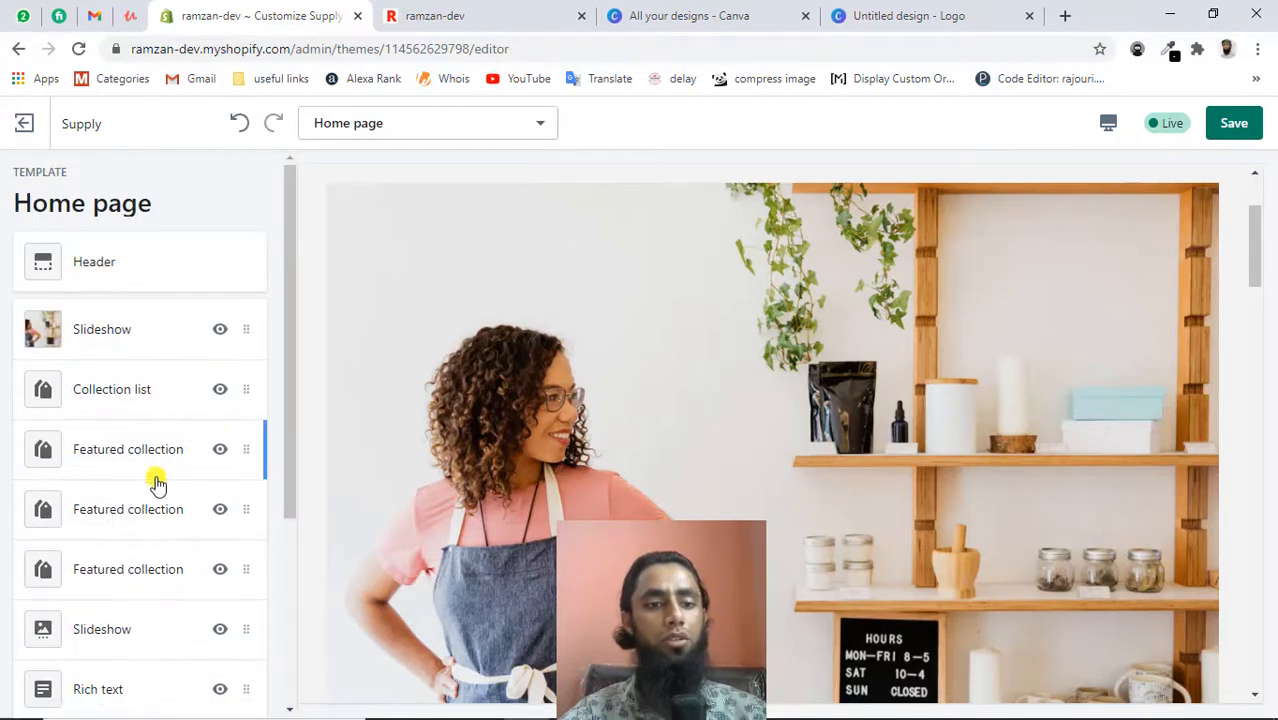
{"action": "scroll", "coordinate": [157, 483], "scroll_direction": "down", "scroll_amount": 3}
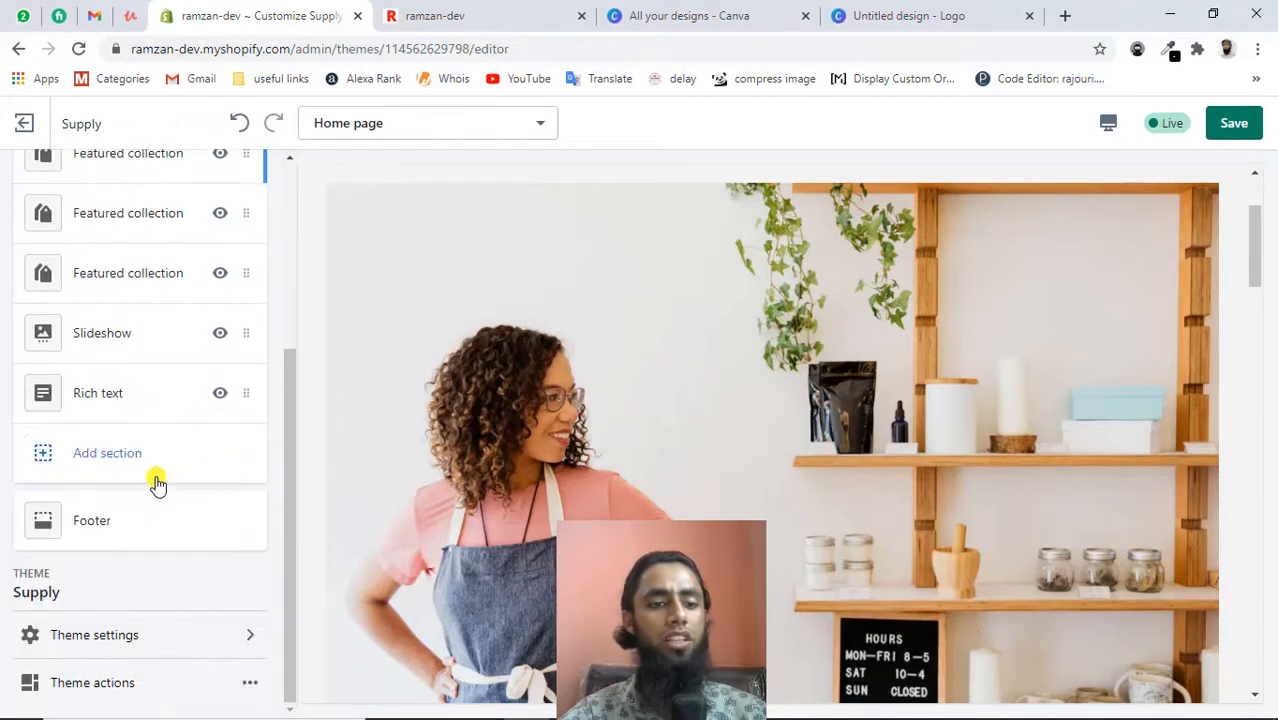
{"action": "left_click", "coordinate": [118, 634]}
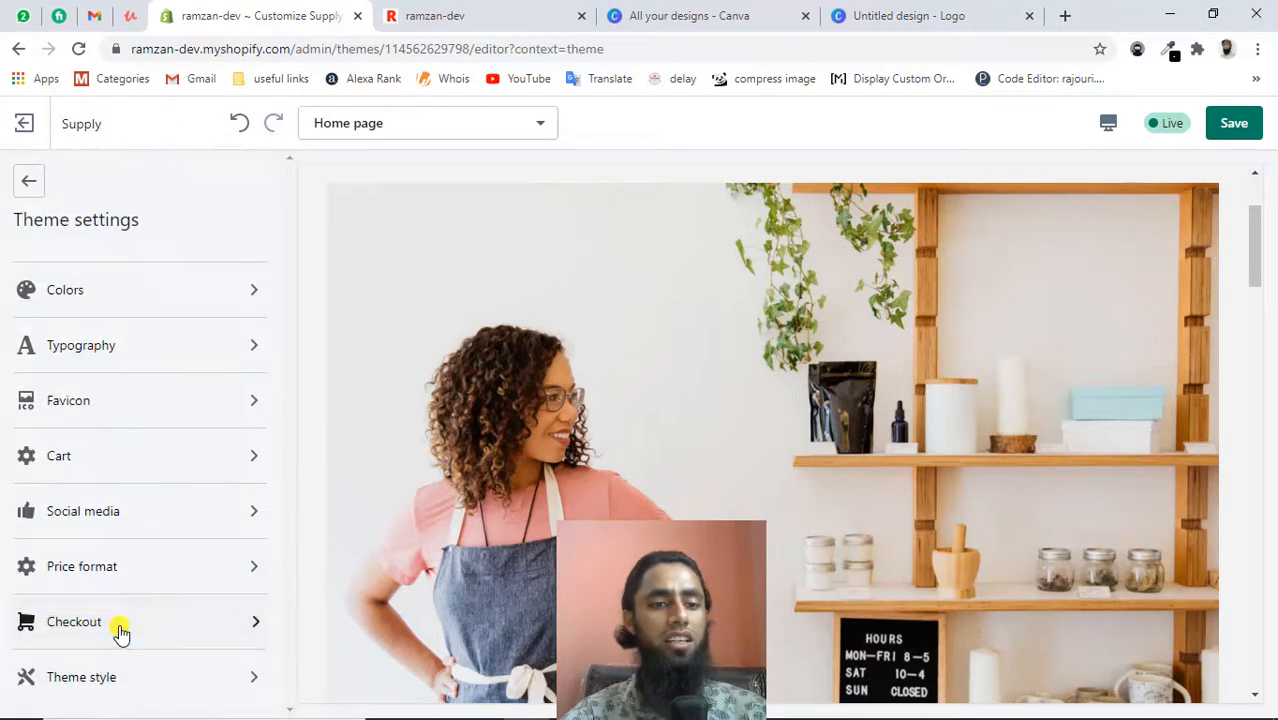
{"action": "left_click", "coordinate": [94, 405]}
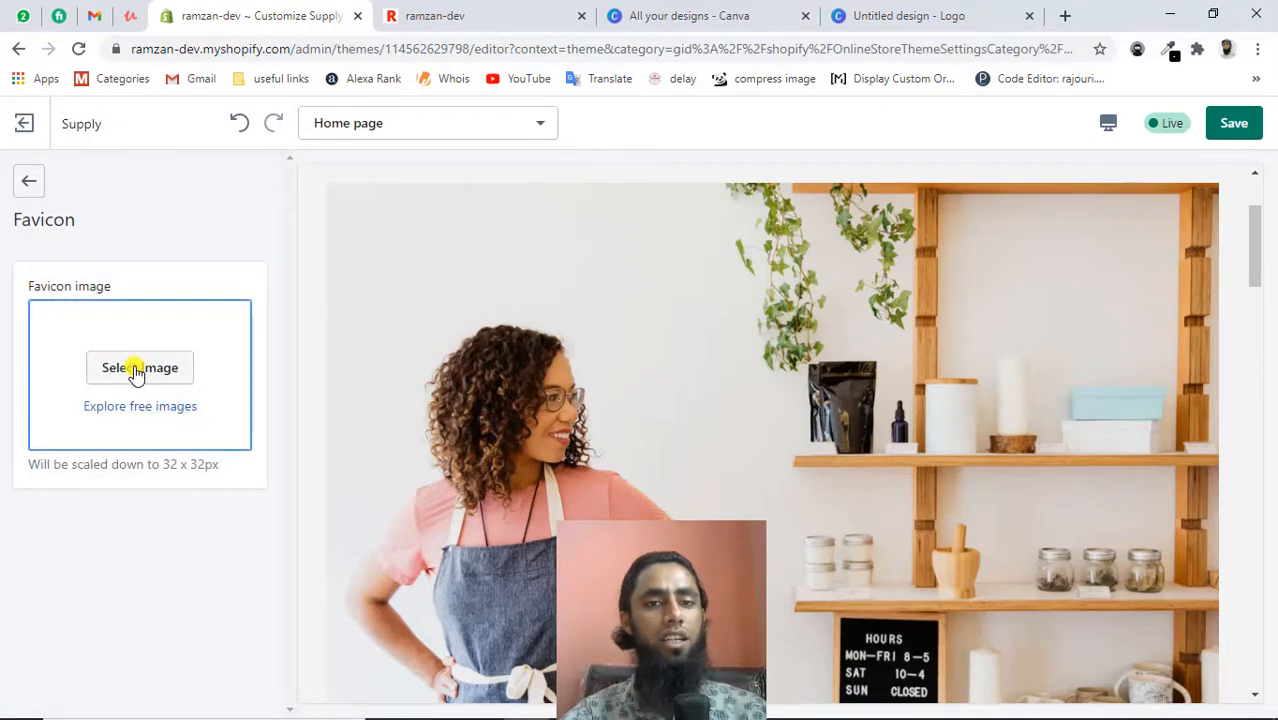
Save the Supply theme without a favicon image and reload the storefront preview to check its browser tab icon
{"action": "left_click", "coordinate": [468, 10]}
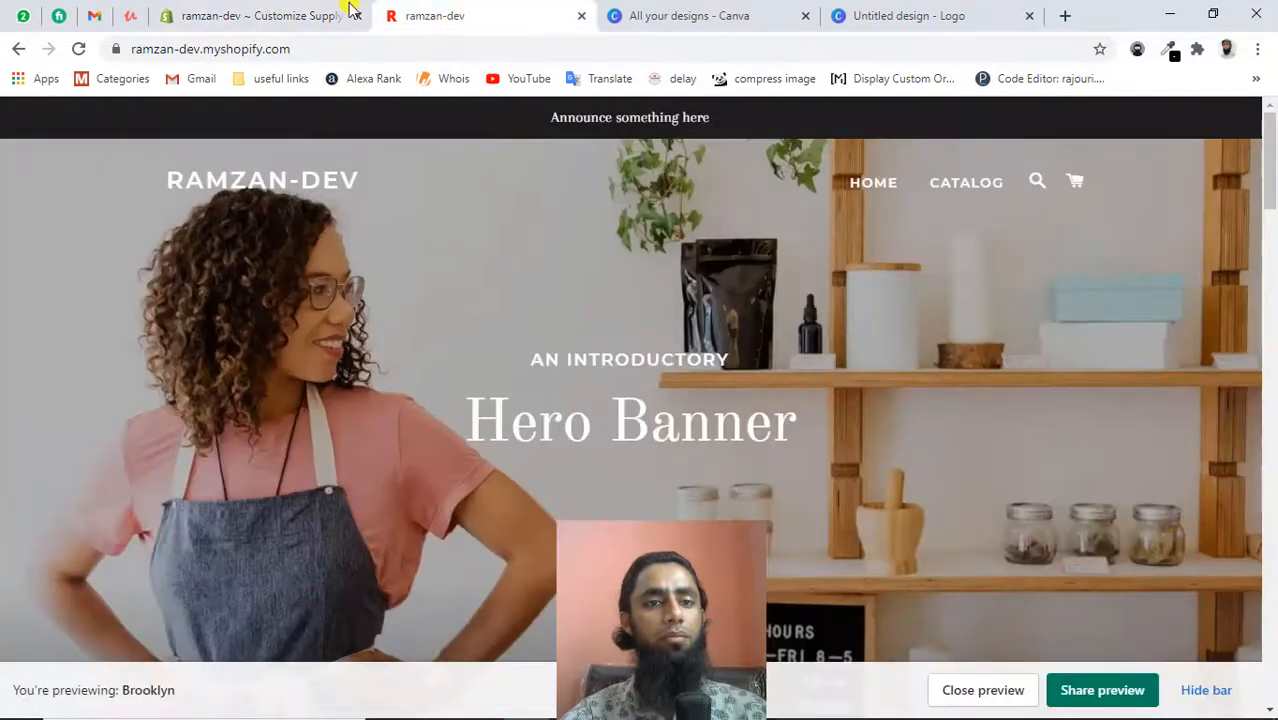
{"action": "left_click", "coordinate": [305, 8]}
{"action": "left_click", "coordinate": [1233, 123]}
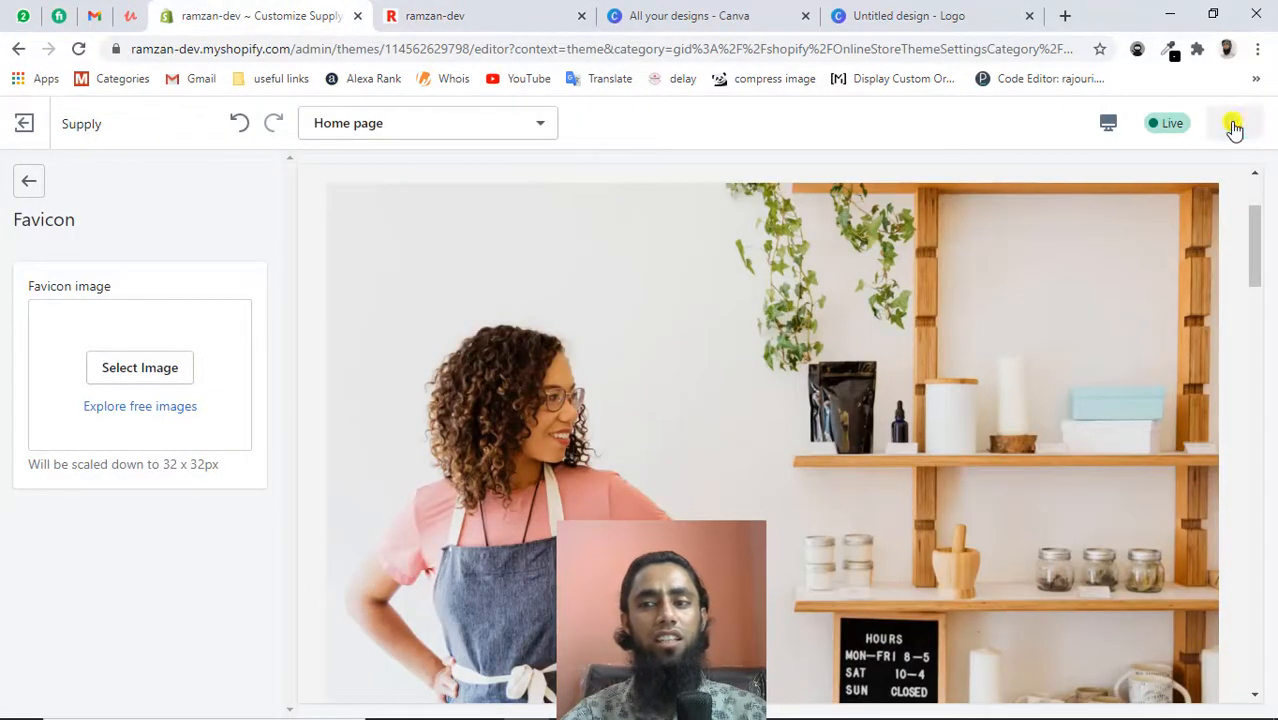
{"action": "left_click", "coordinate": [508, 10]}
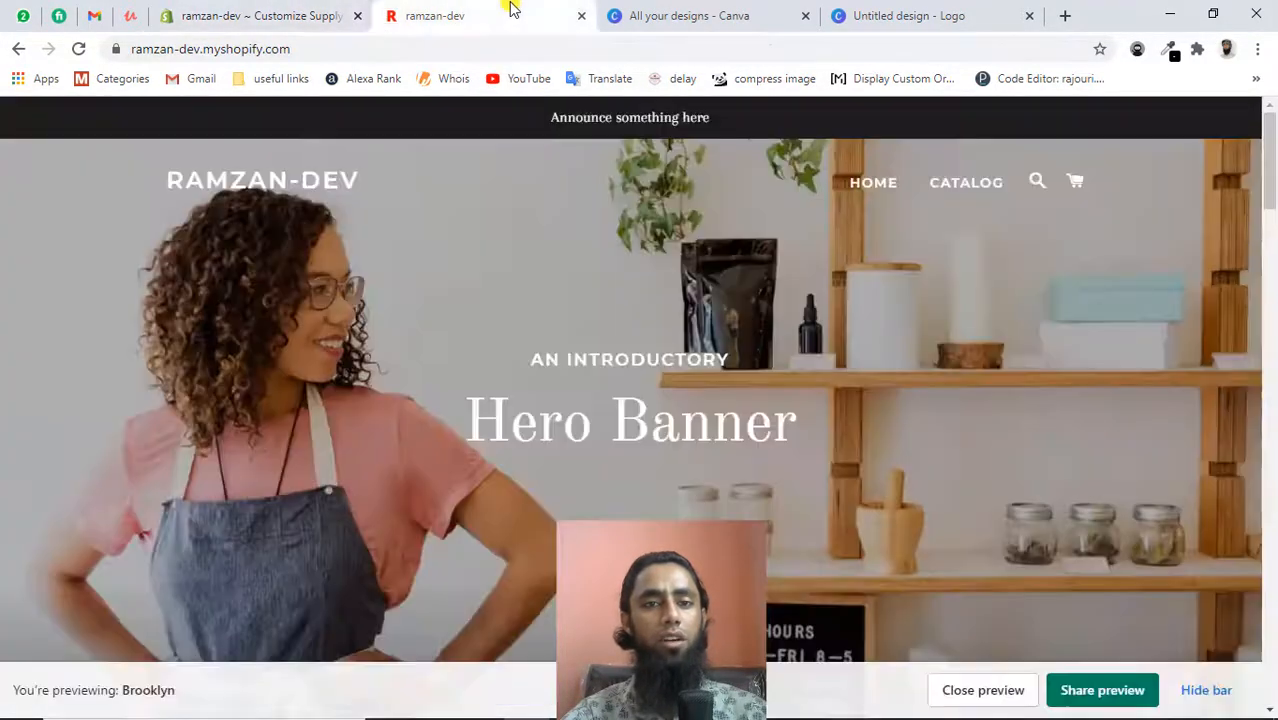
{"action": "left_click", "coordinate": [74, 49]}
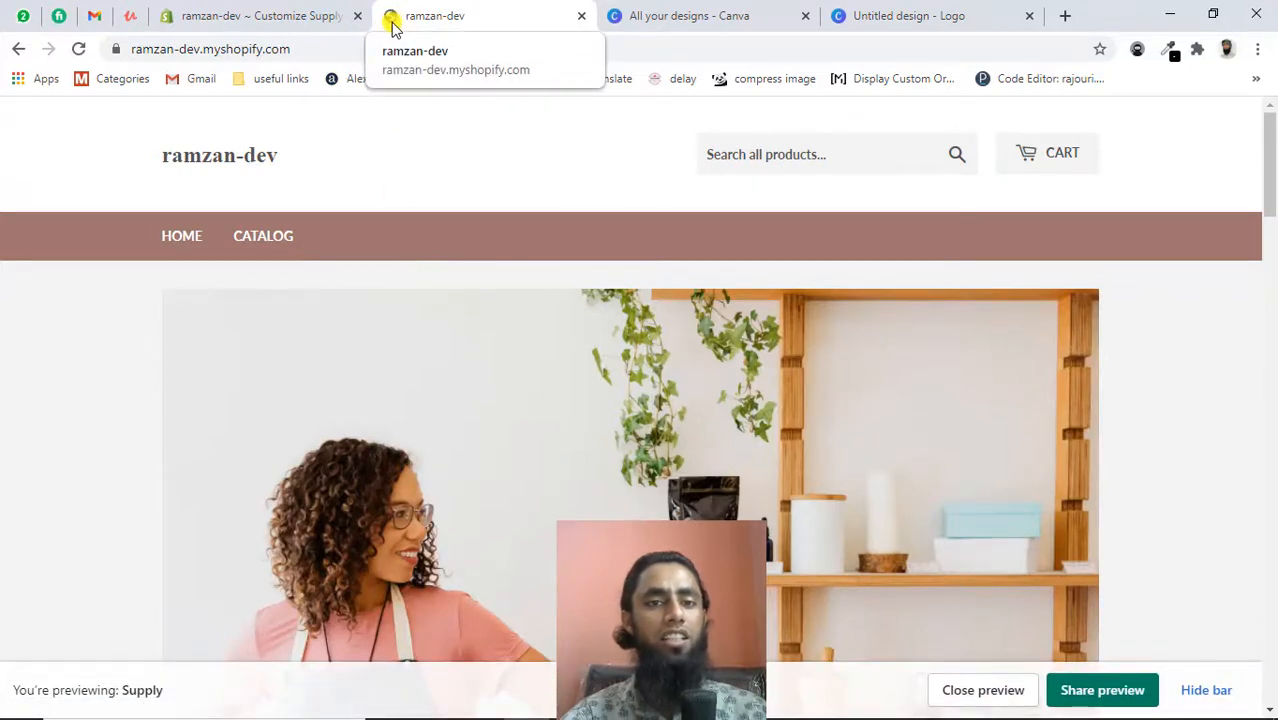
Return to the theme editor, set the library's red letter R image as the Supply favicon, and save the theme
{"action": "left_click", "coordinate": [280, 28]}
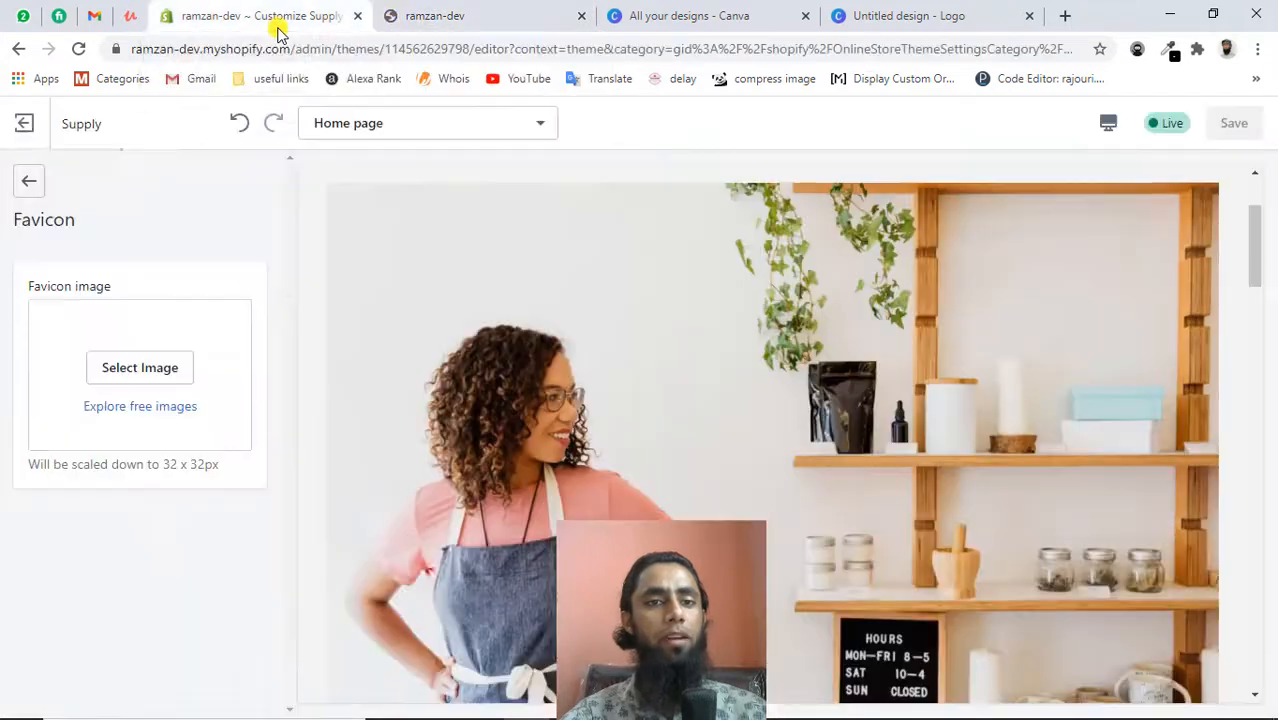
{"action": "left_click", "coordinate": [139, 362]}
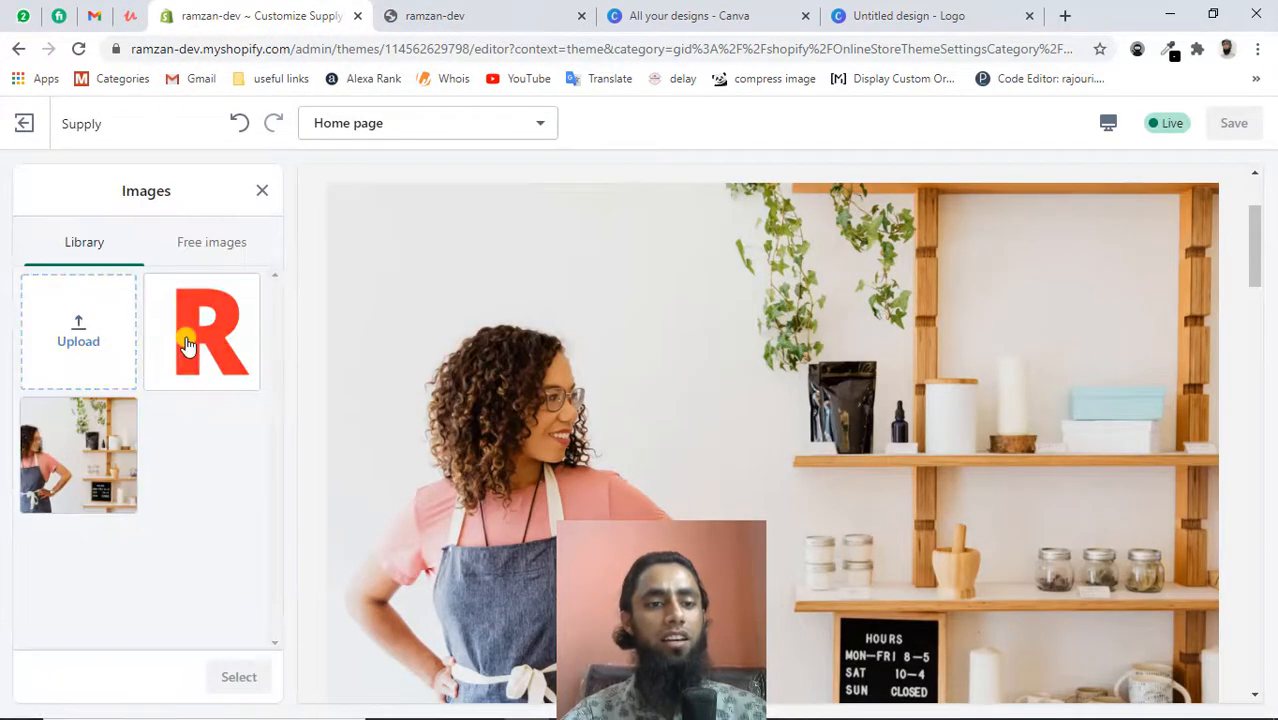
{"action": "left_click", "coordinate": [186, 343]}
{"action": "left_click", "coordinate": [232, 680]}
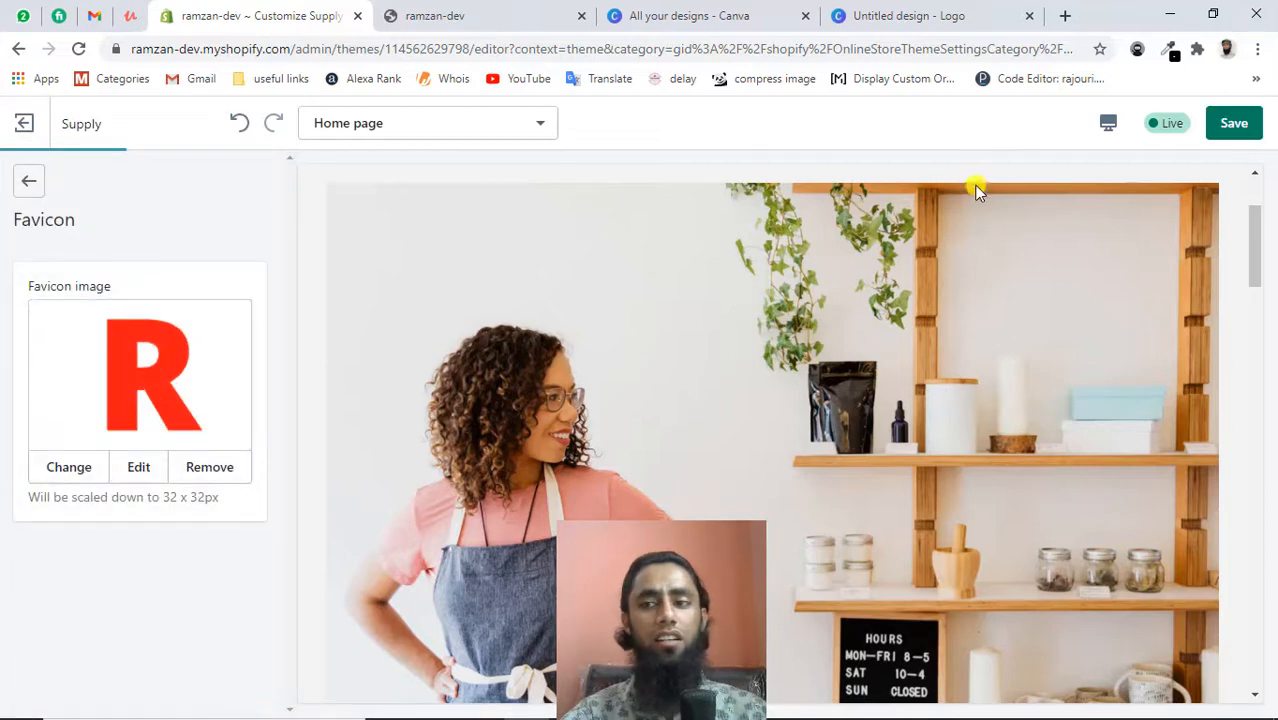
{"action": "left_click", "coordinate": [1242, 123]}
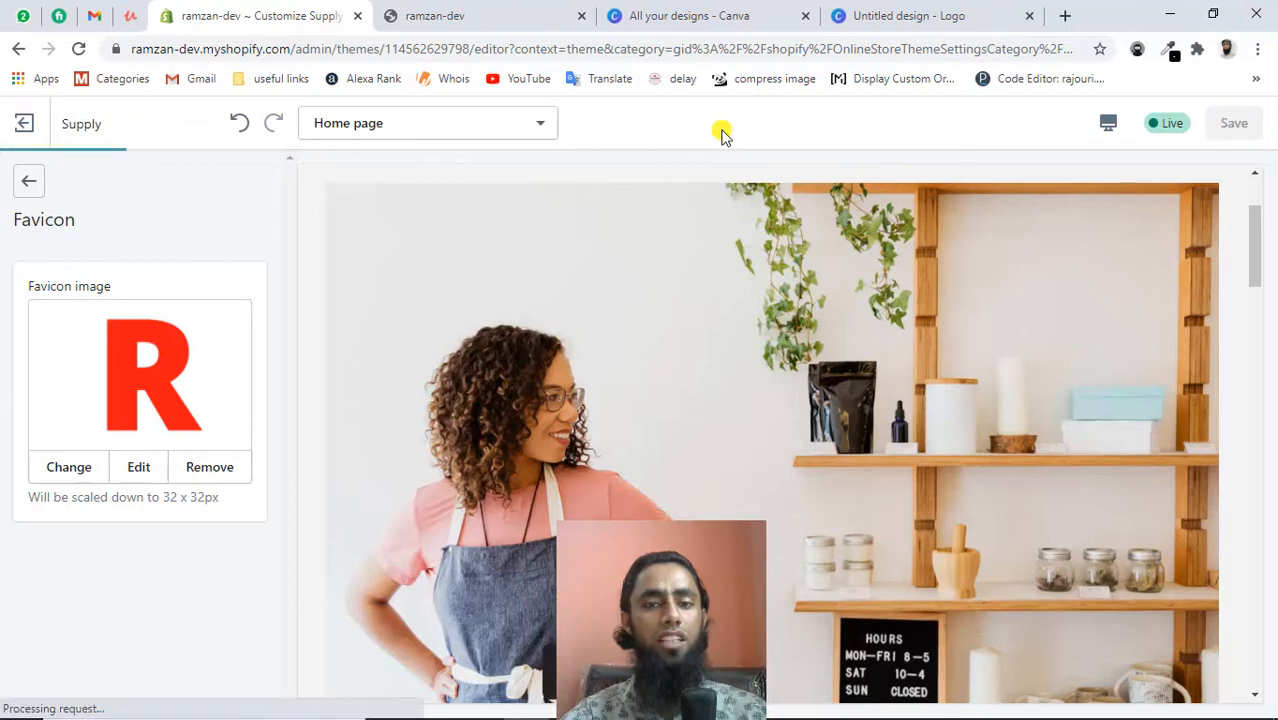
Reload the storefront preview to check the Supply theme's browser tab icon and look over the home page
{"action": "left_click", "coordinate": [507, 10]}
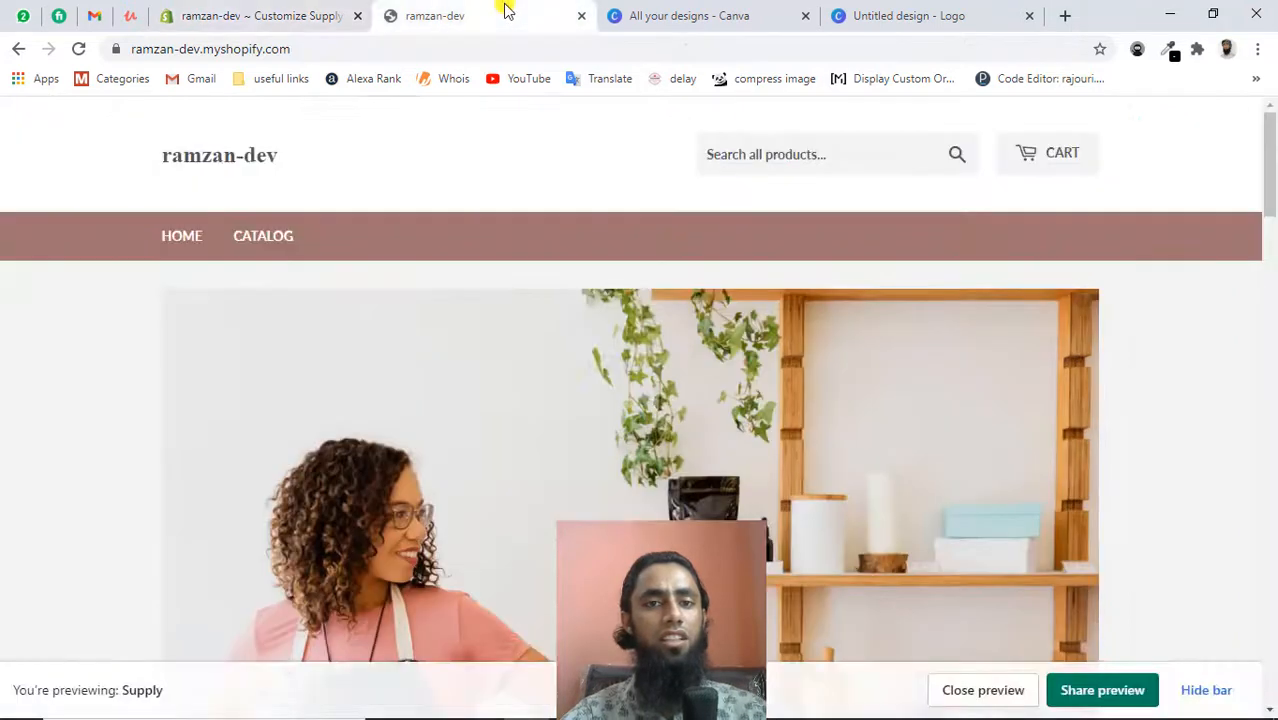
{"action": "left_click", "coordinate": [78, 49]}
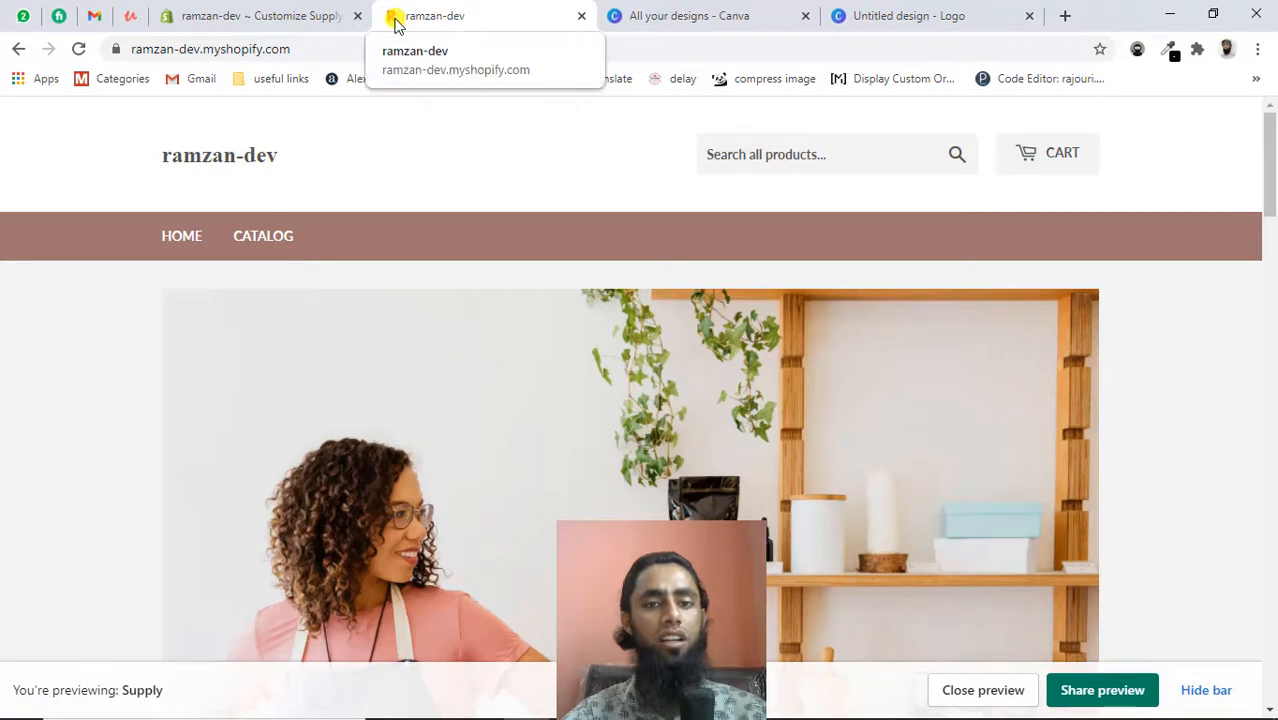
{"action": "scroll", "coordinate": [422, 404], "scroll_direction": "down", "scroll_amount": 10}
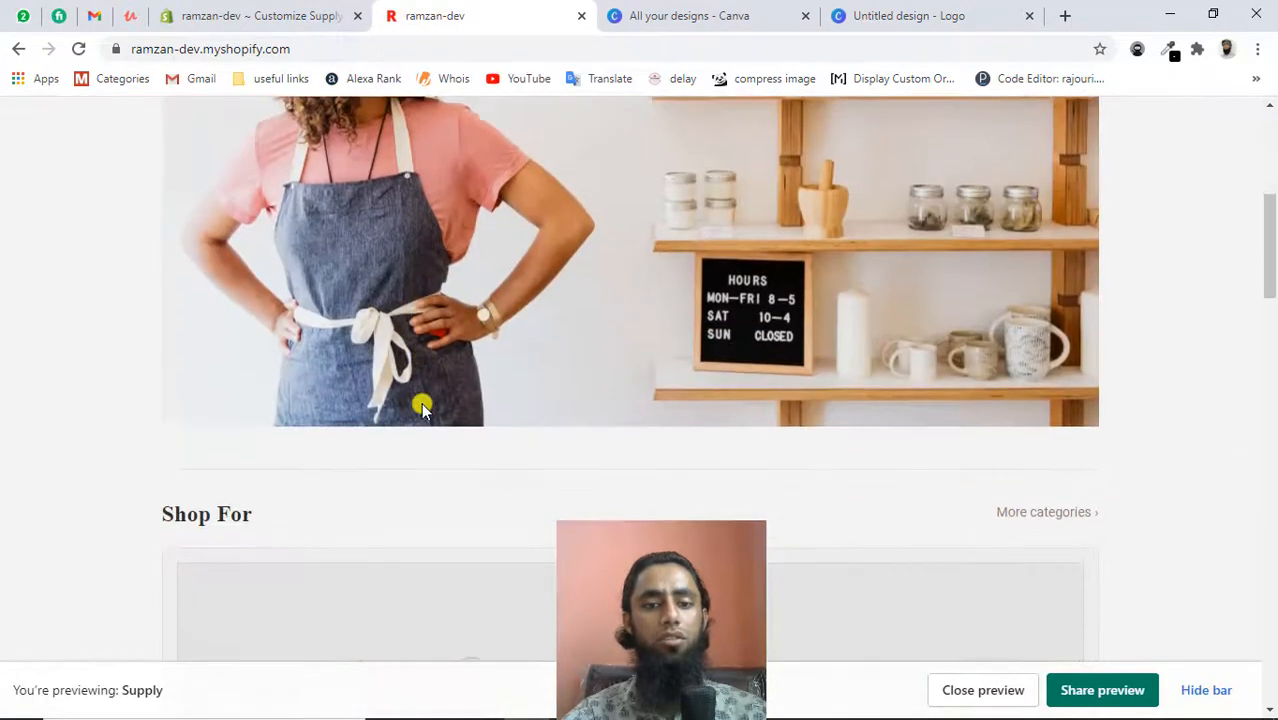
{"action": "scroll", "coordinate": [421, 402], "scroll_direction": "down", "scroll_amount": 11}
{"action": "scroll", "coordinate": [421, 402], "scroll_direction": "up", "scroll_amount": 20}
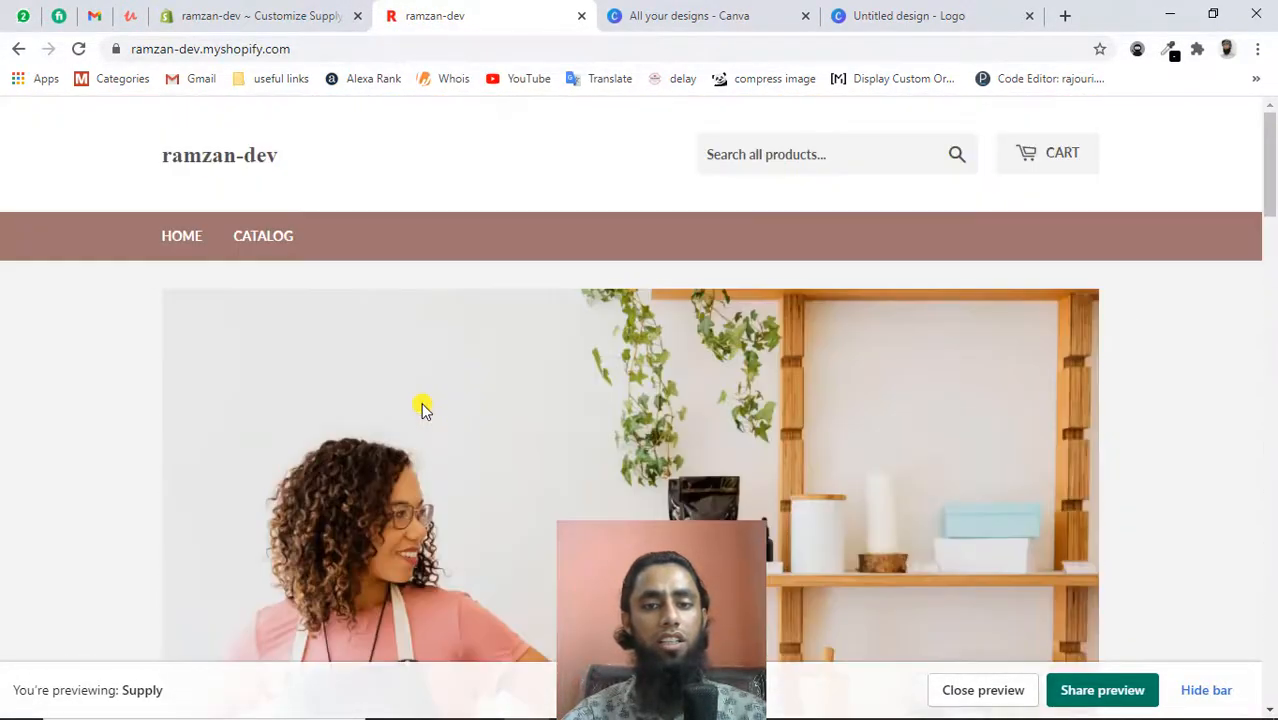
Leave the Supply theme editor and publish the Debut theme from the theme library as the store's current theme
{"action": "left_click", "coordinate": [266, 15]}
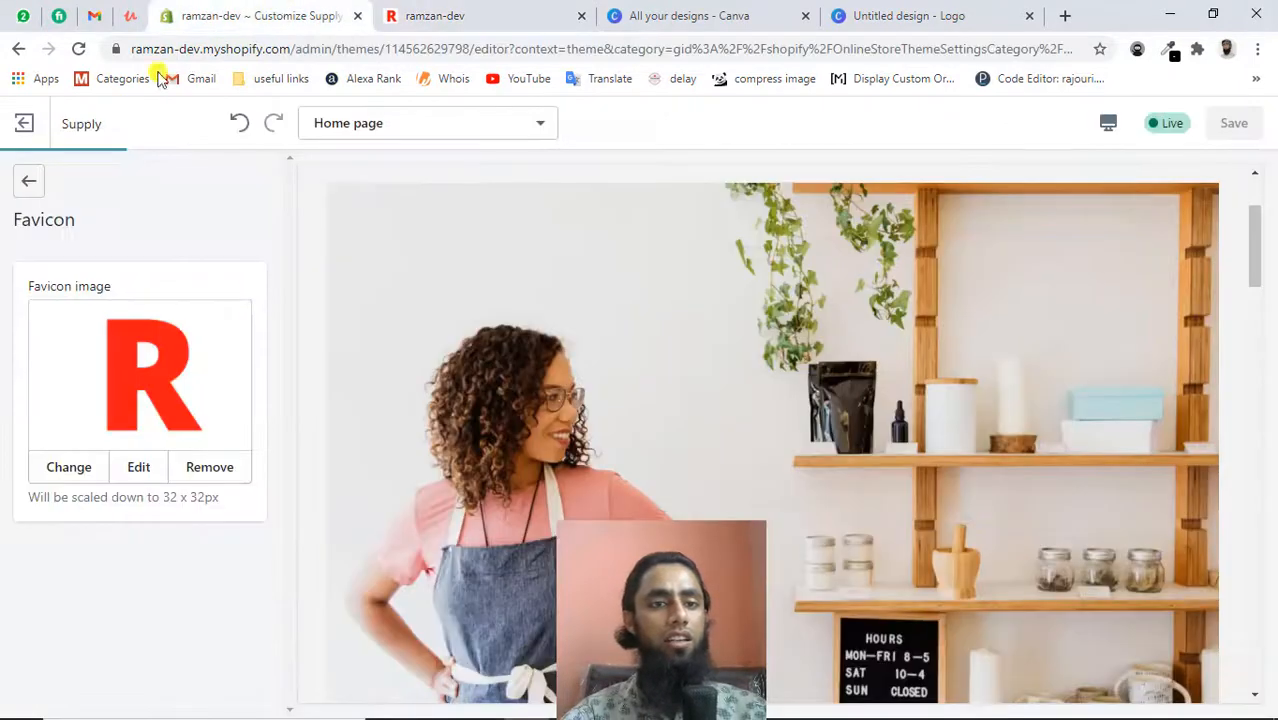
{"action": "left_click", "coordinate": [27, 124]}
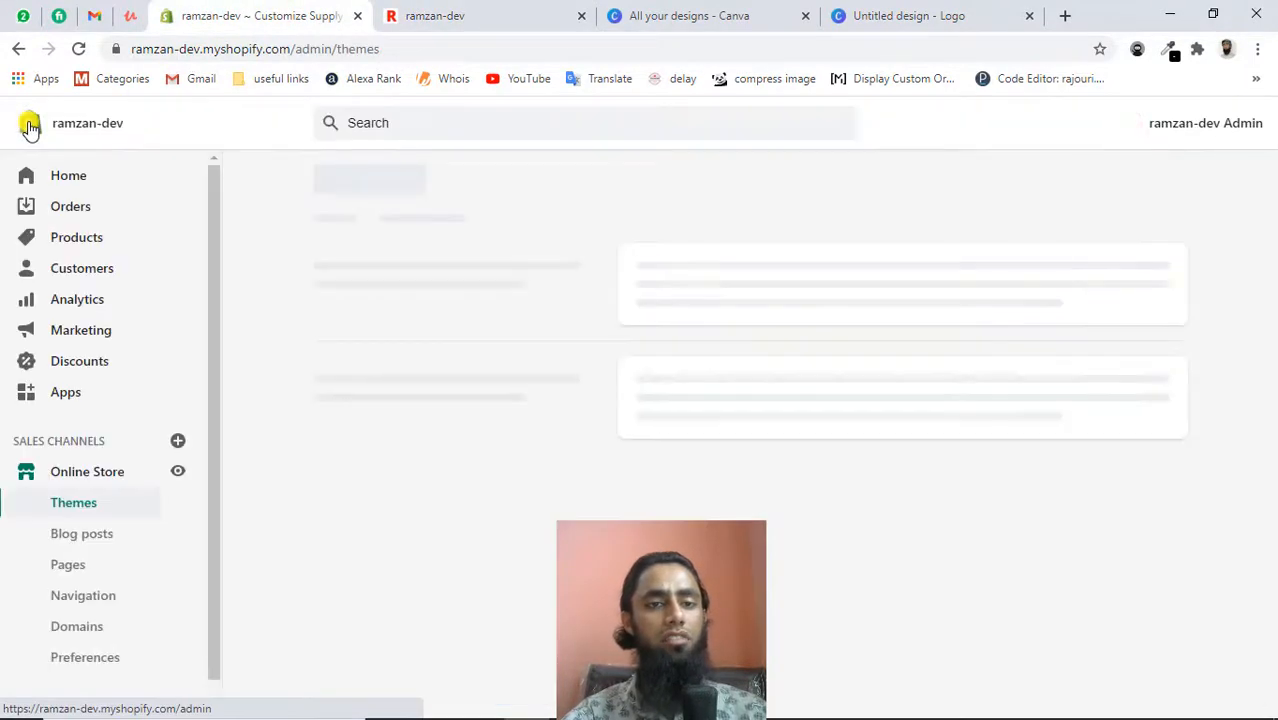
{"action": "scroll", "coordinate": [542, 516], "scroll_direction": "down", "scroll_amount": 5}
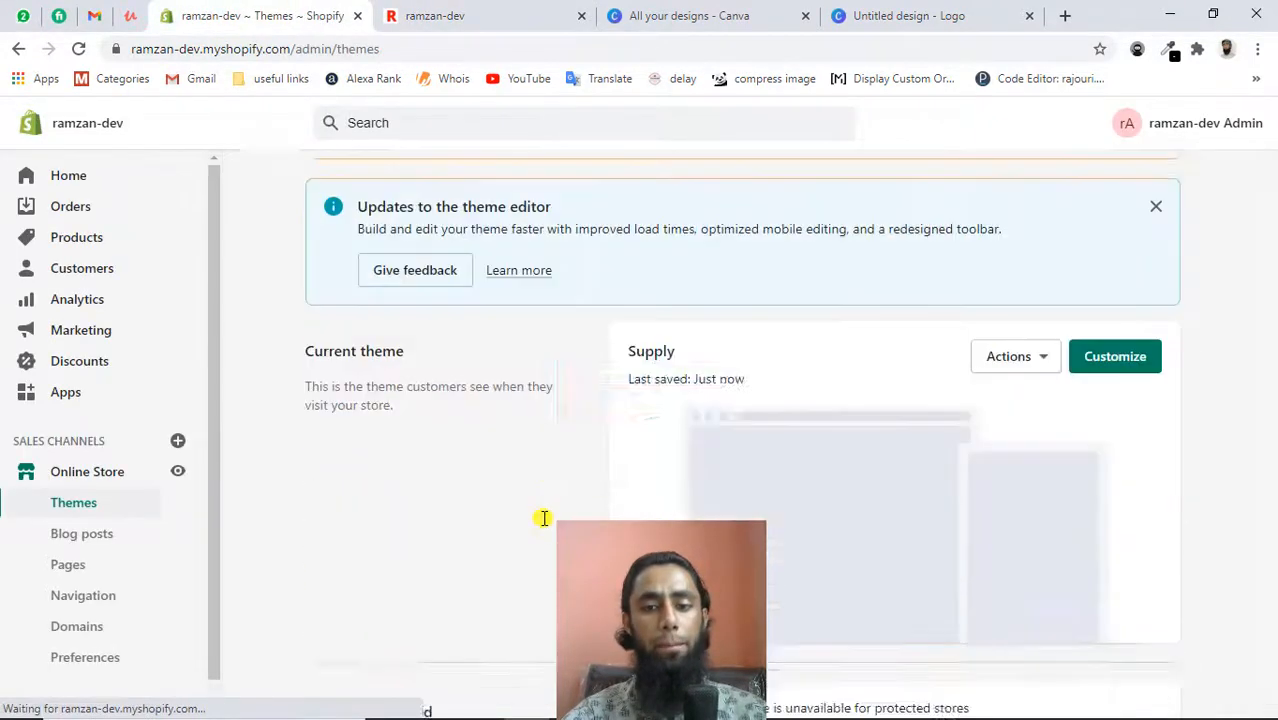
{"action": "scroll", "coordinate": [542, 518], "scroll_direction": "down", "scroll_amount": 2}
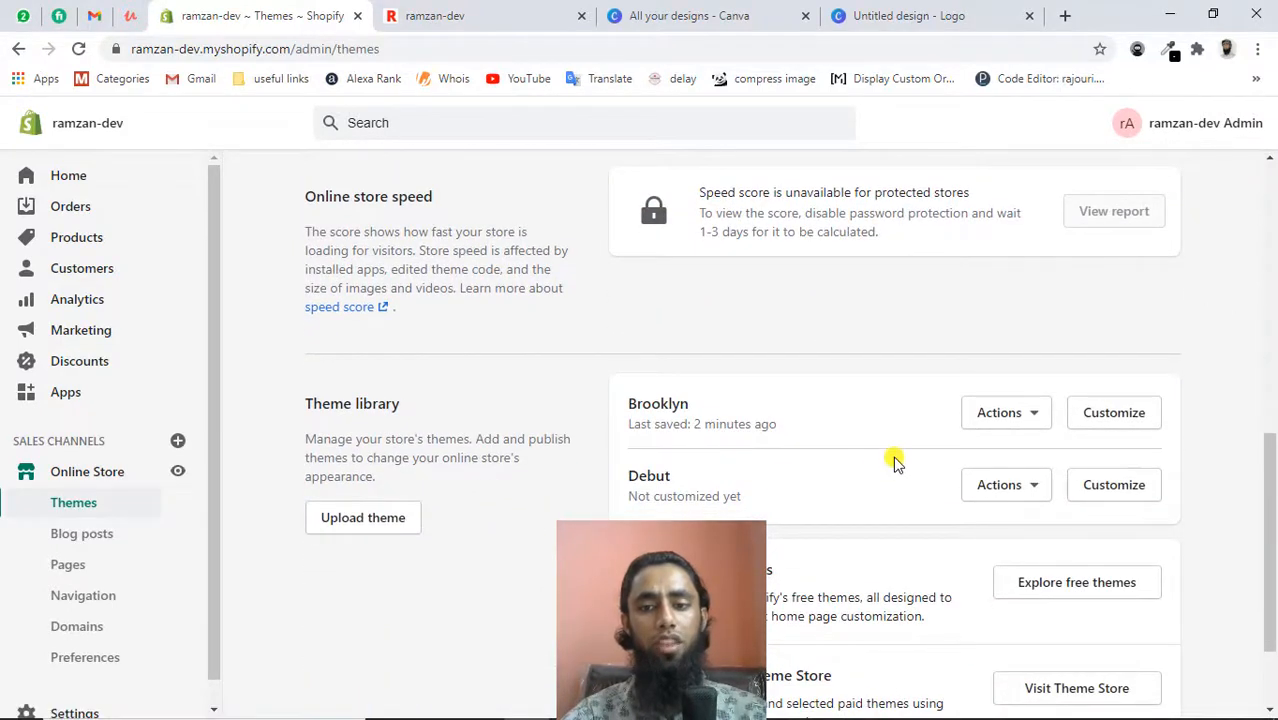
{"action": "left_click", "coordinate": [1036, 488]}
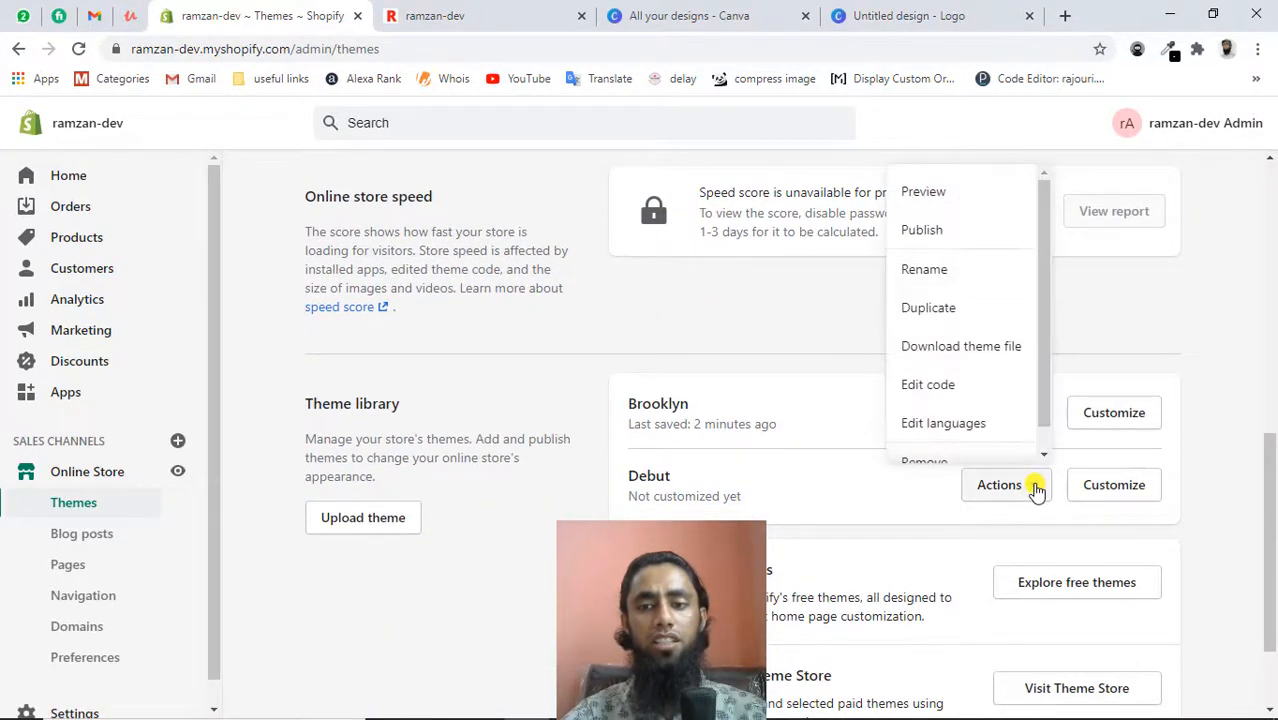
{"action": "left_click", "coordinate": [928, 230]}
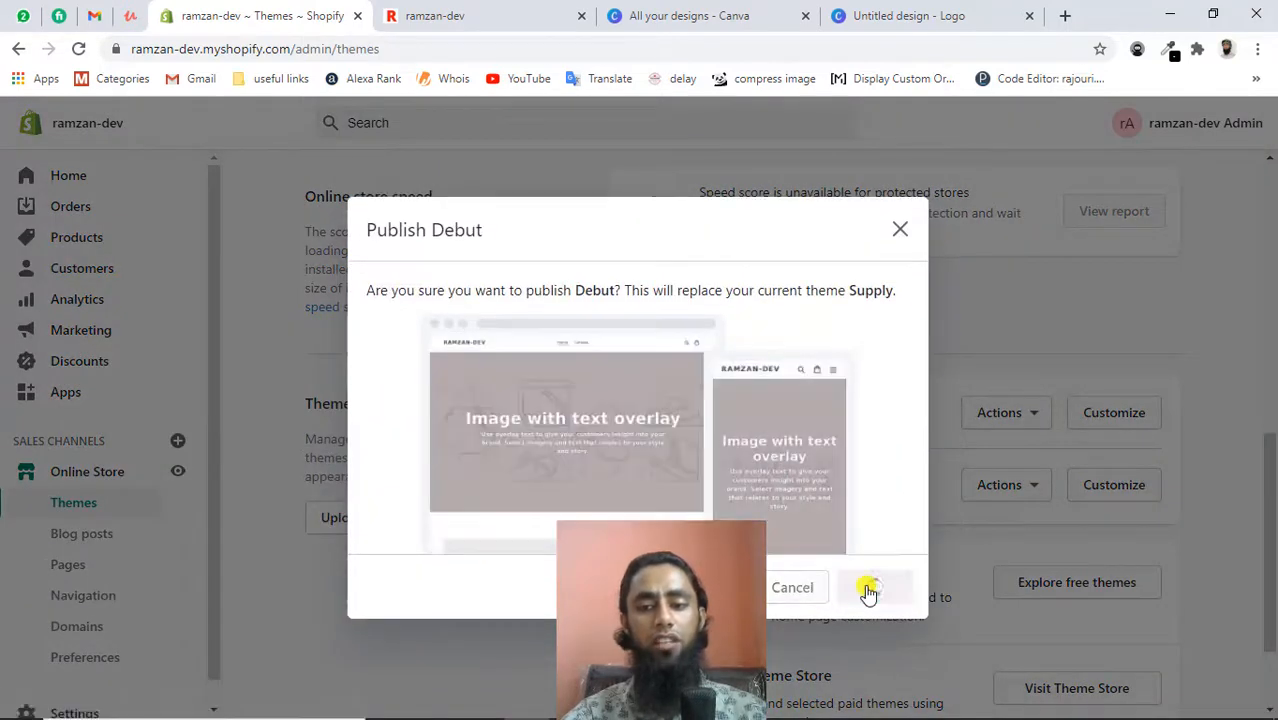
{"action": "left_click", "coordinate": [870, 590]}
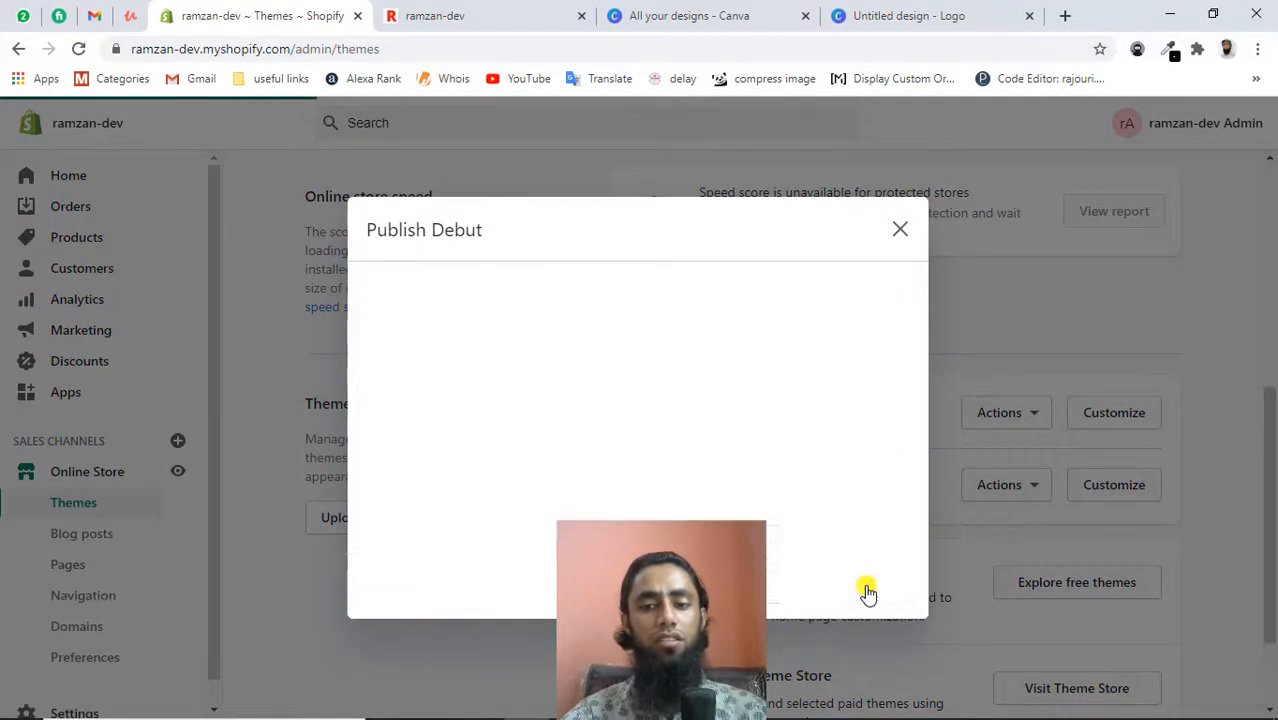
{"action": "scroll", "coordinate": [867, 592], "scroll_direction": "up", "scroll_amount": 3}
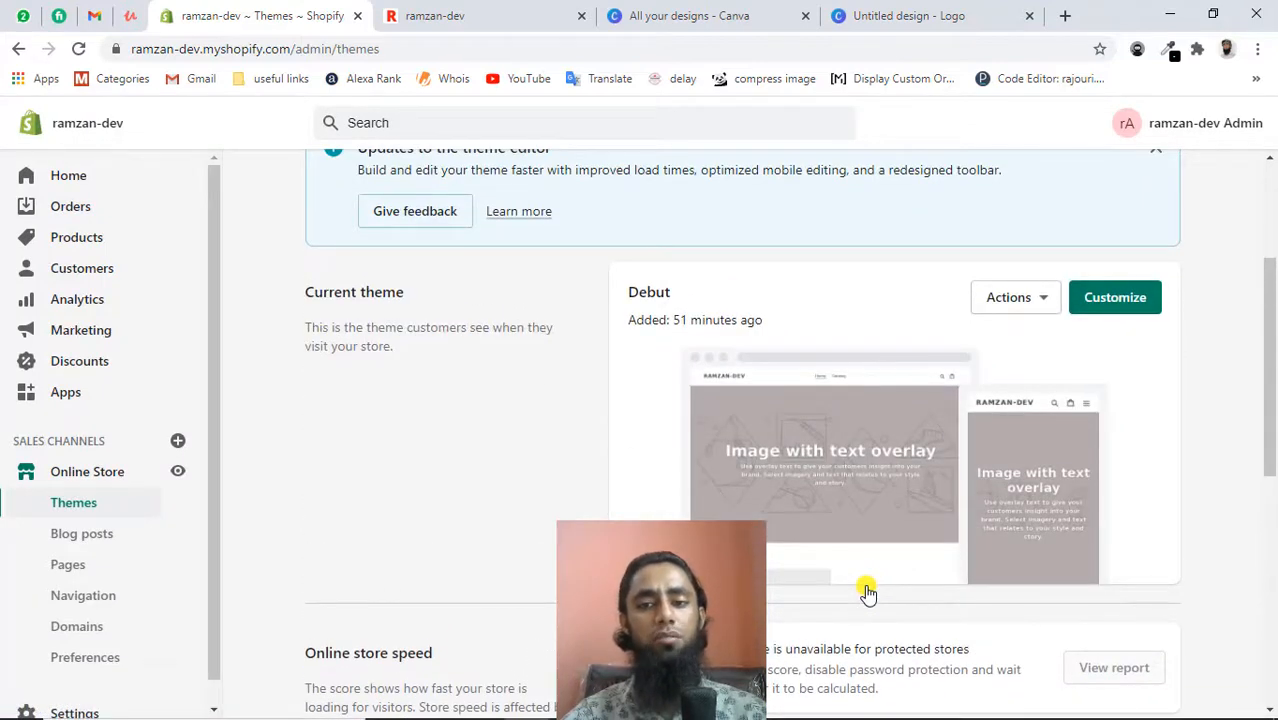
Reload the storefront preview to check the browser tab icon under the Debut theme, and return to the themes page
{"action": "left_click", "coordinate": [509, 16]}
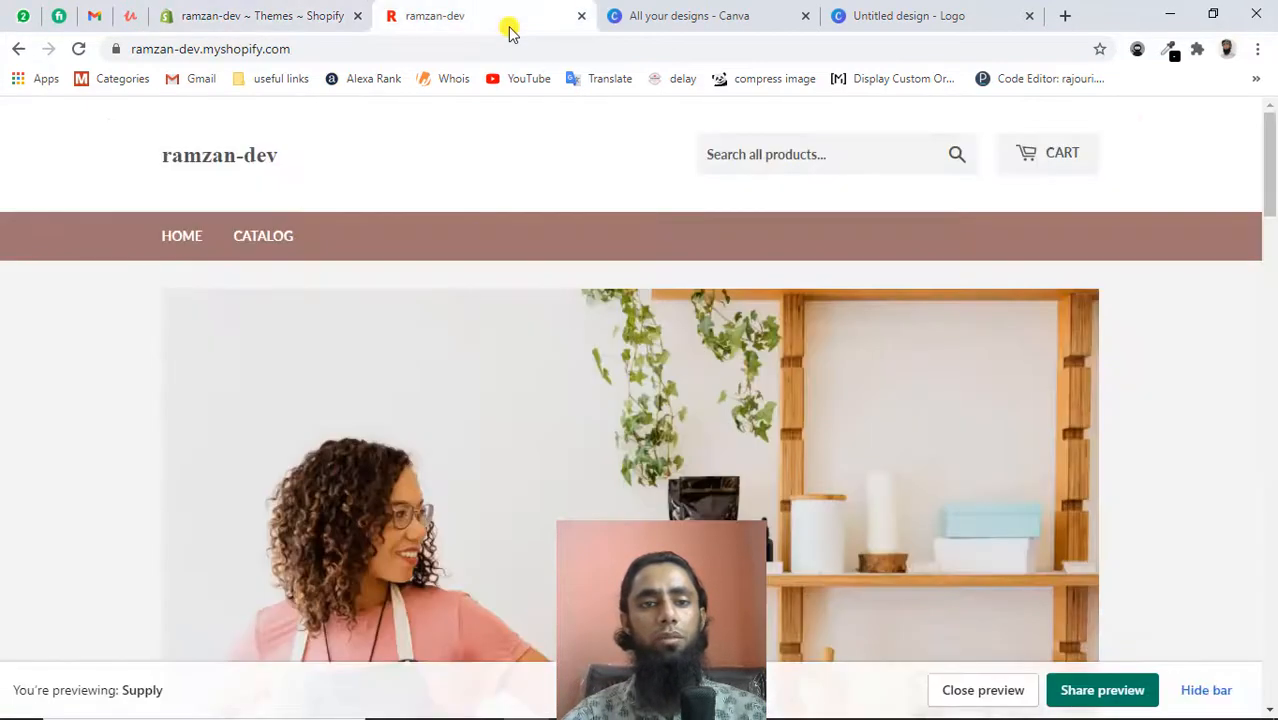
{"action": "left_click", "coordinate": [77, 48]}
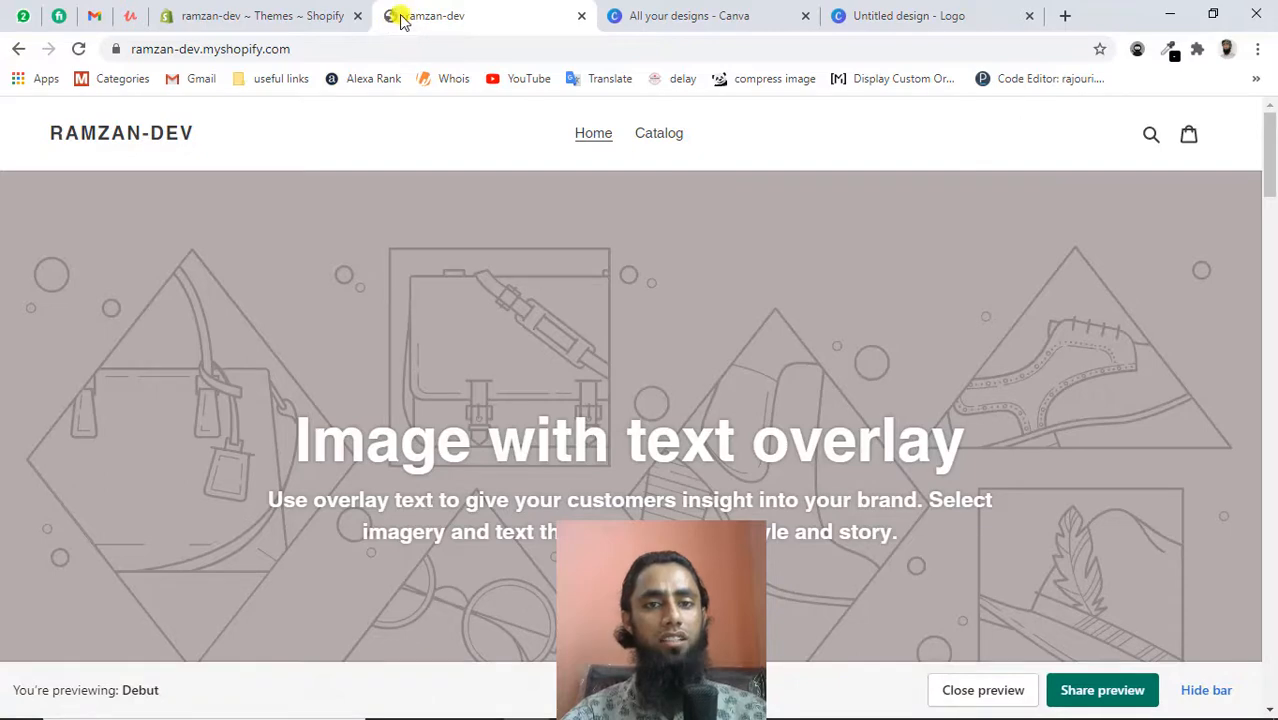
{"action": "left_click", "coordinate": [238, 24]}
Open the Debut theme for customizing, set the library's red letter R image as its favicon, and save the theme
{"action": "left_click", "coordinate": [1135, 303]}
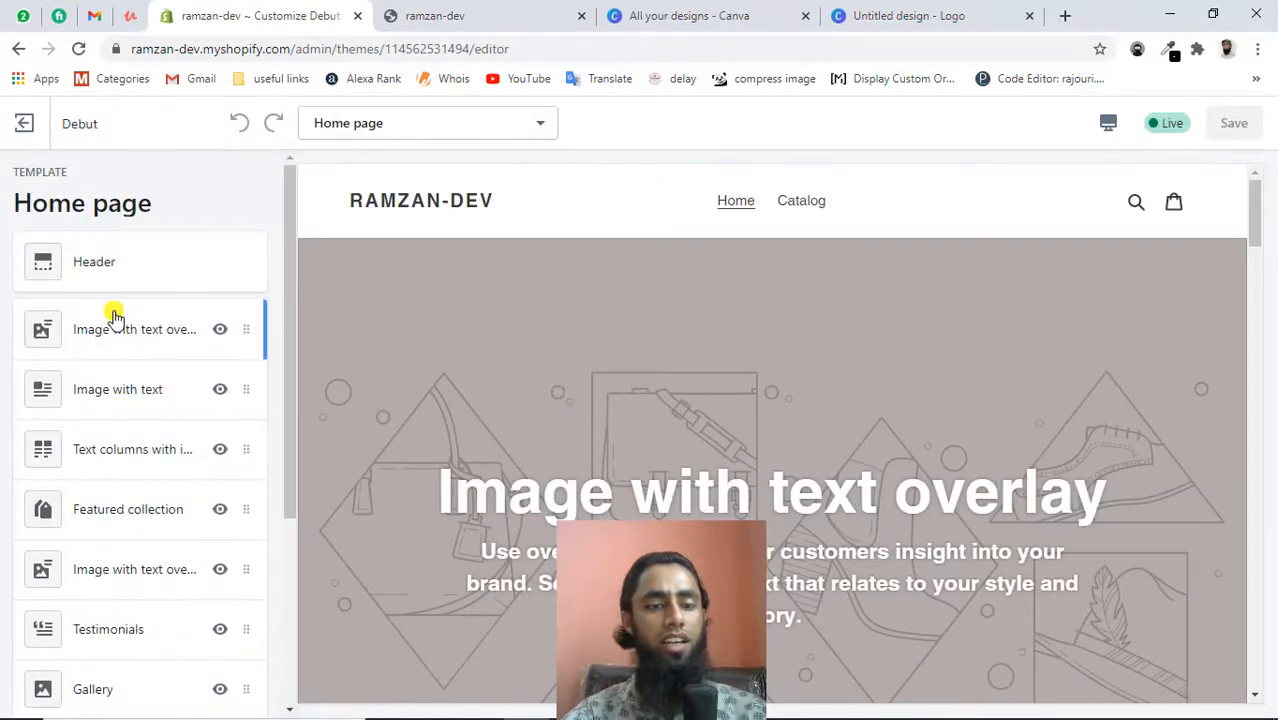
{"action": "scroll", "coordinate": [91, 562], "scroll_direction": "down", "scroll_amount": 3}
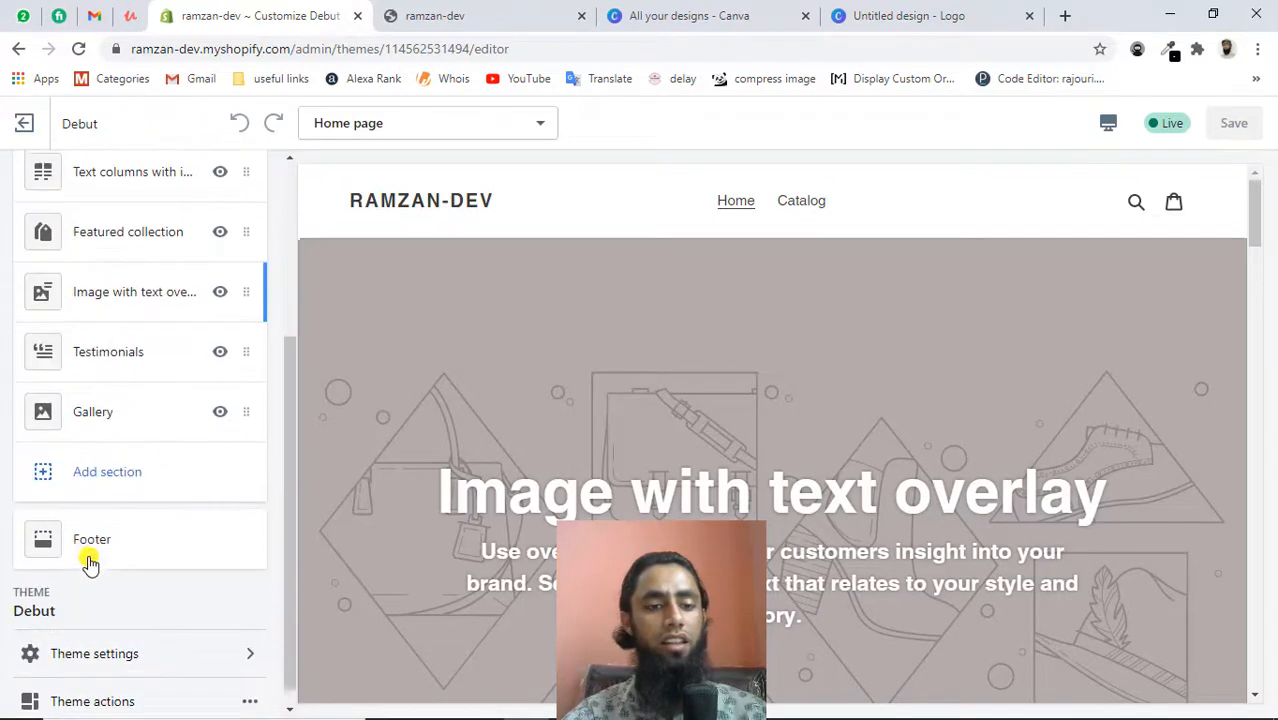
{"action": "left_click", "coordinate": [90, 638]}
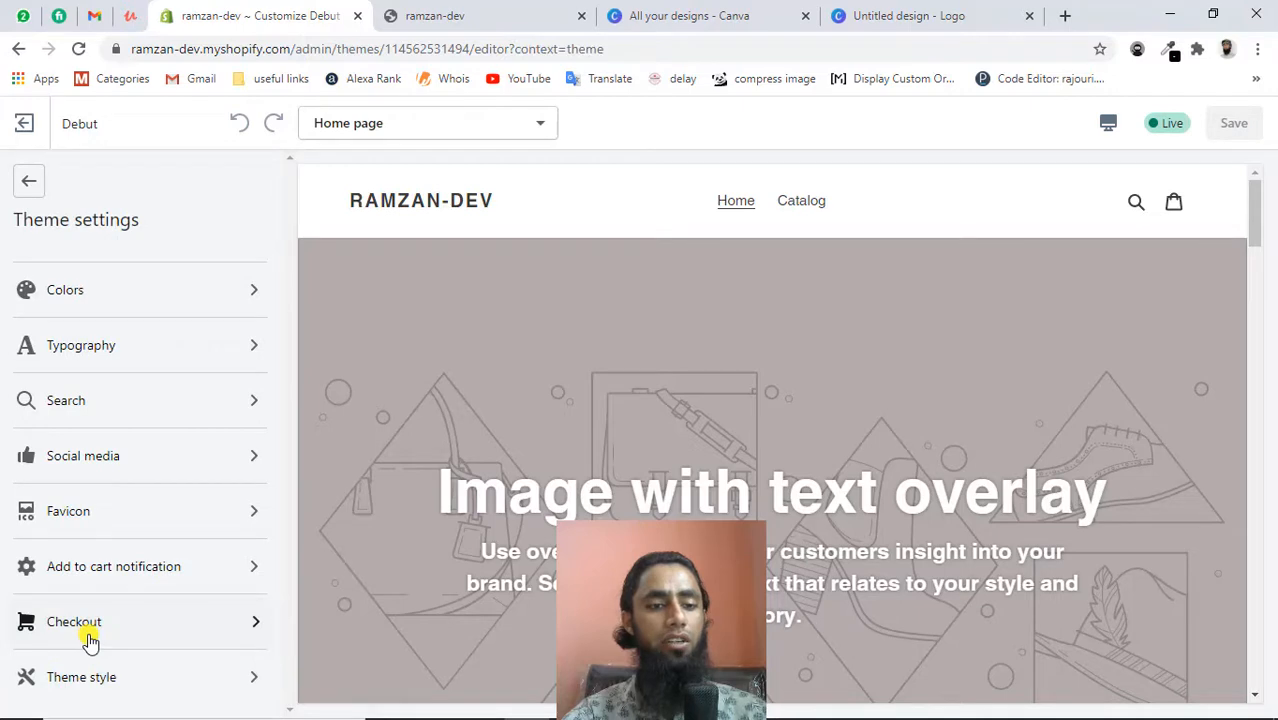
{"action": "left_click", "coordinate": [122, 518]}
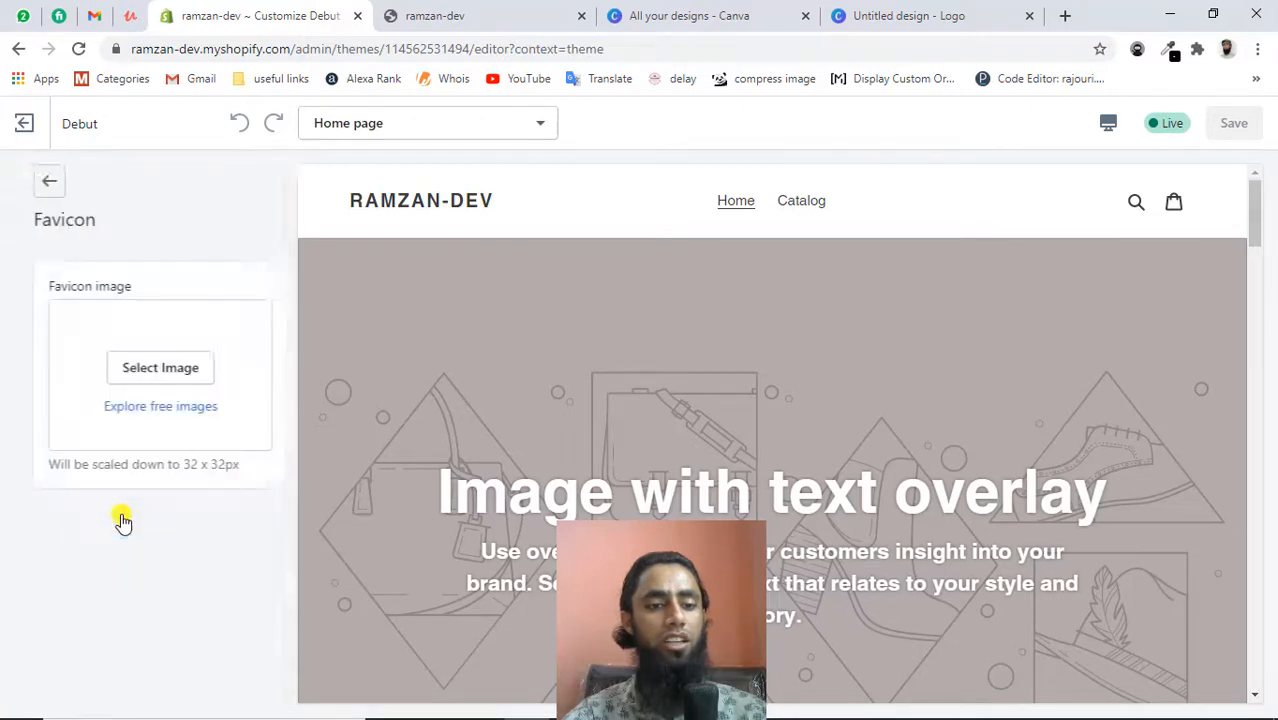
{"action": "left_click", "coordinate": [142, 370]}
{"action": "left_click", "coordinate": [185, 355]}
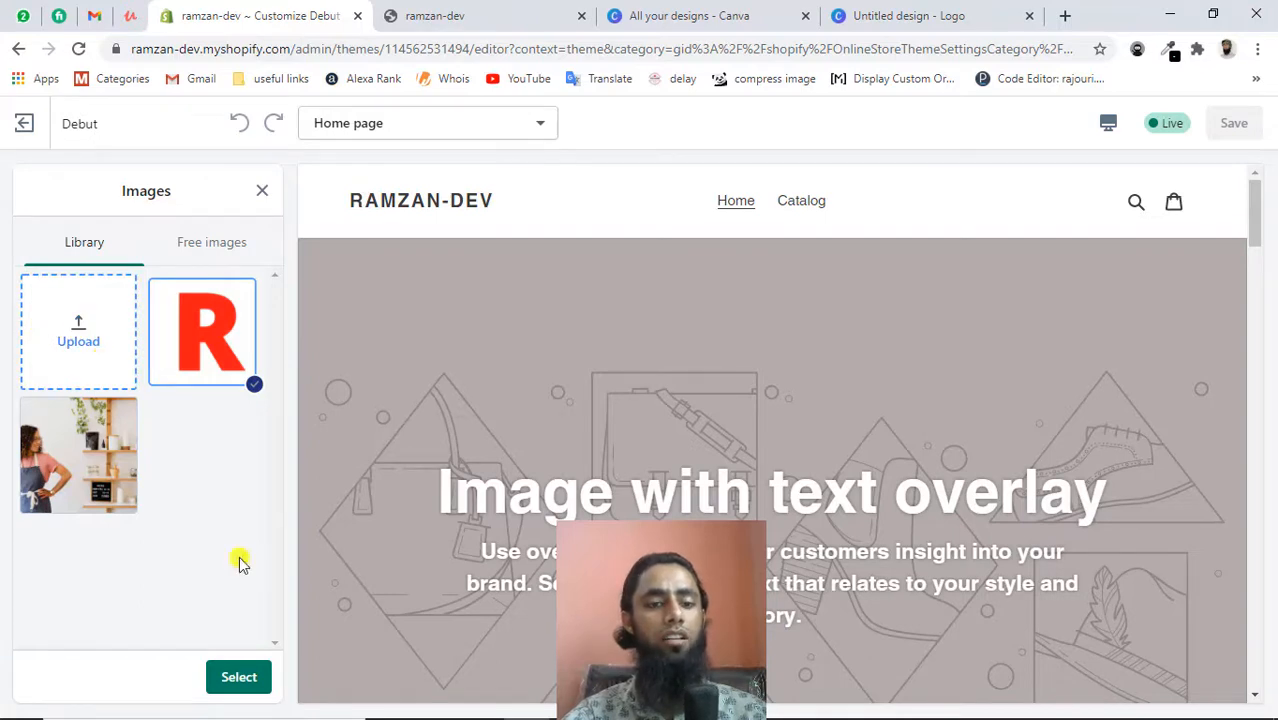
{"action": "left_click", "coordinate": [246, 681]}
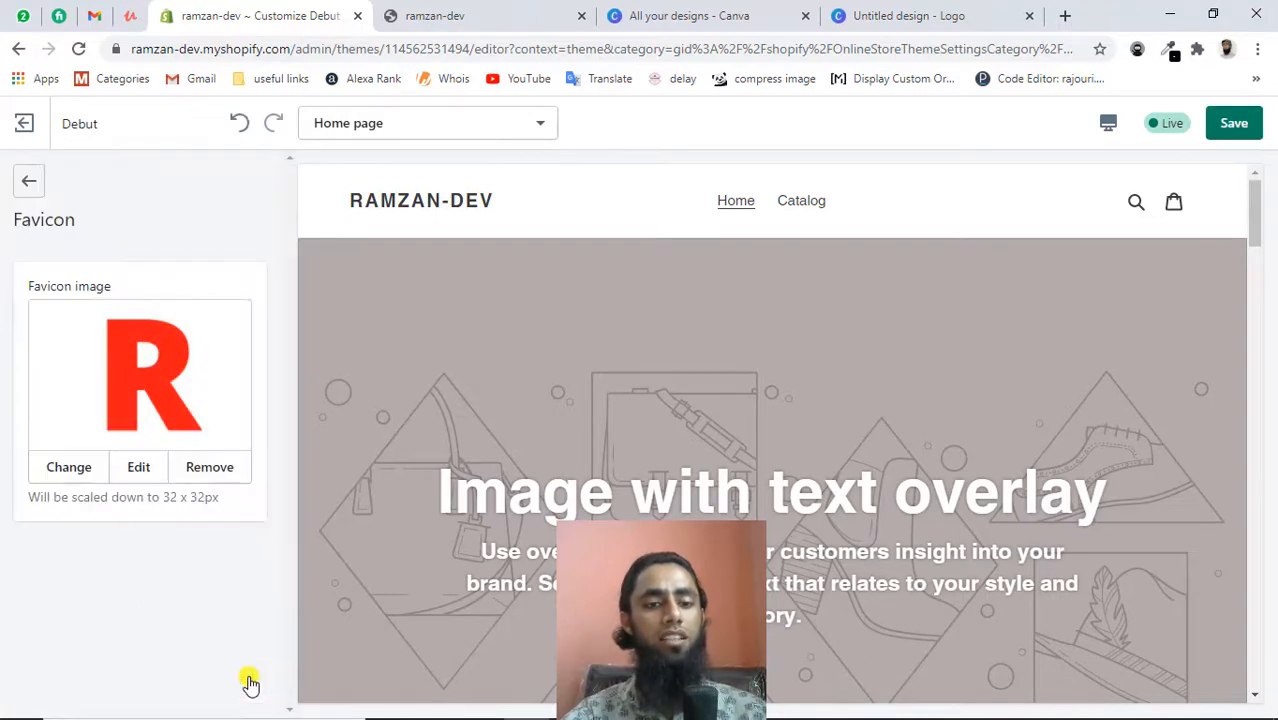
{"action": "left_click", "coordinate": [1236, 125]}
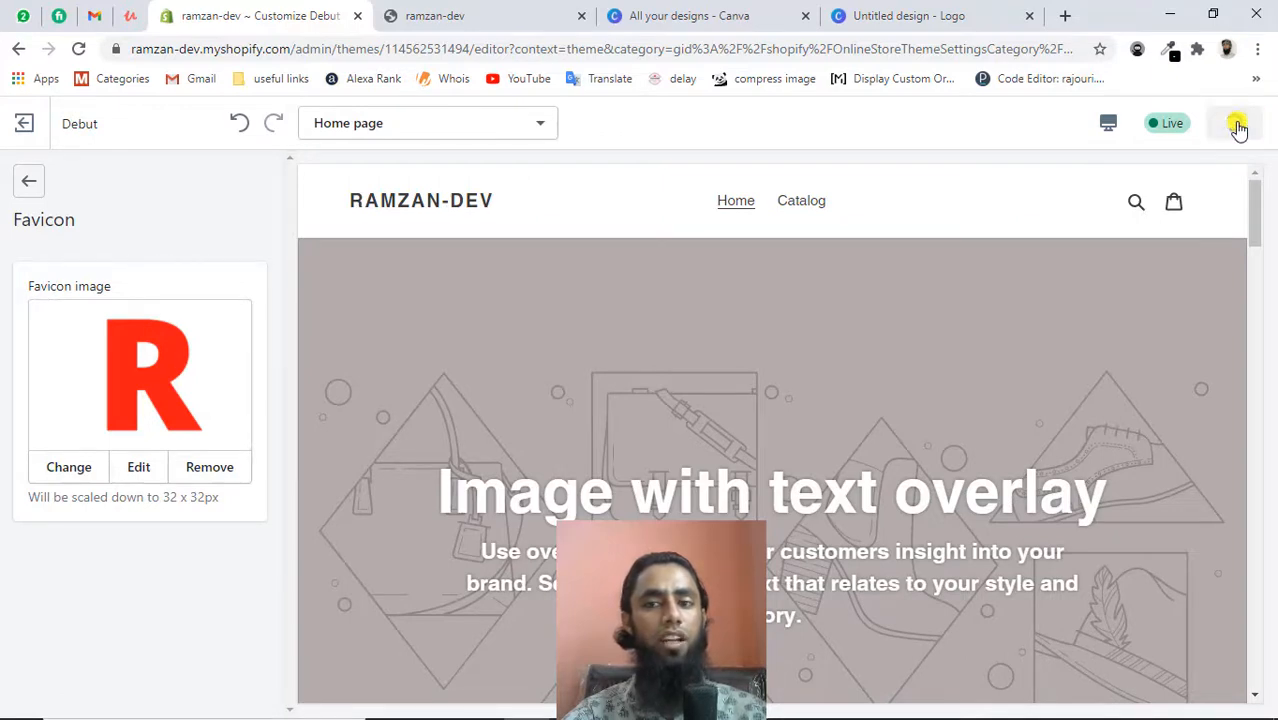
Reload the storefront preview, hide its preview bar, and check the Debut theme's browser tab icon
{"action": "left_click", "coordinate": [448, 17]}
{"action": "left_click", "coordinate": [80, 49]}
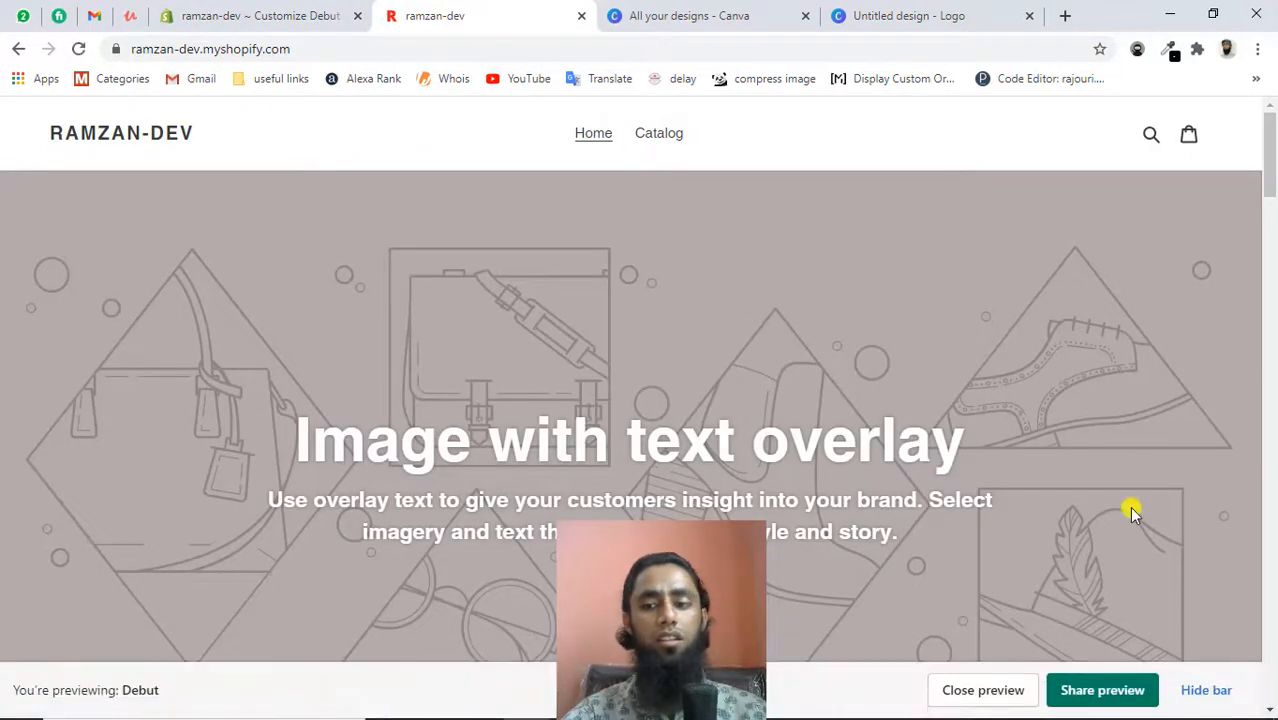
{"action": "left_click", "coordinate": [1210, 693]}
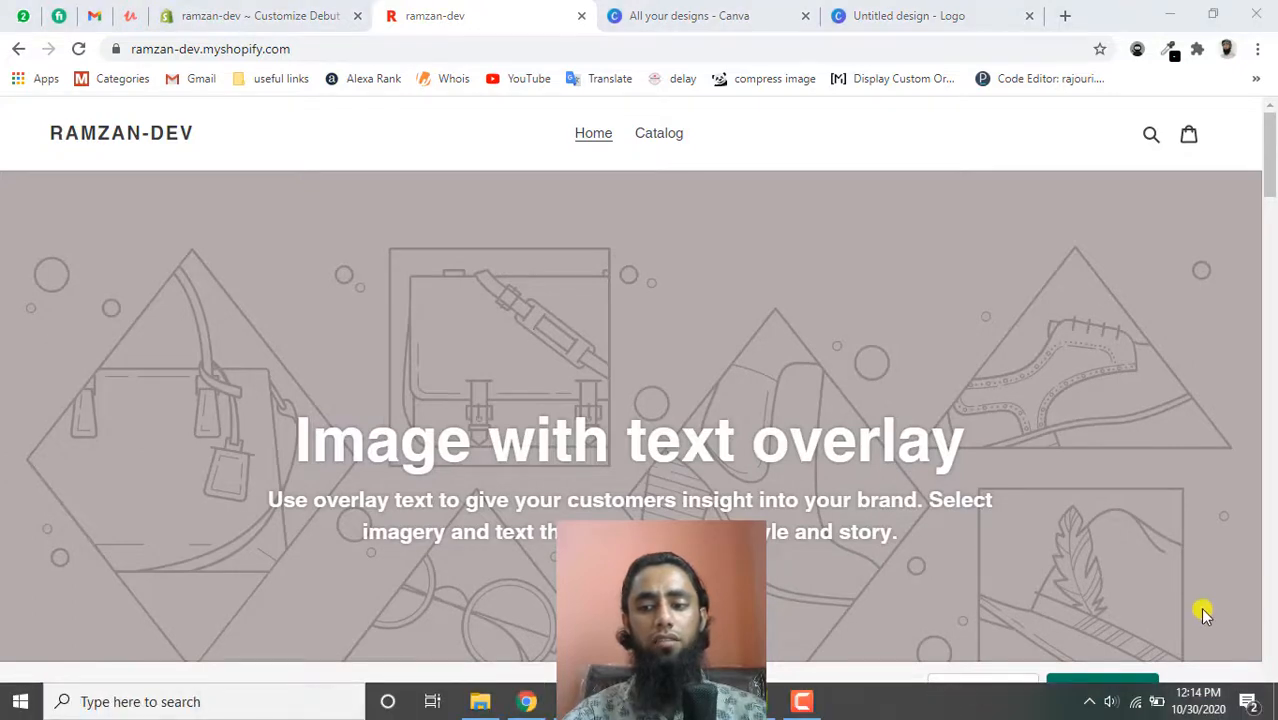
{"action": "left_click", "coordinate": [765, 592]}
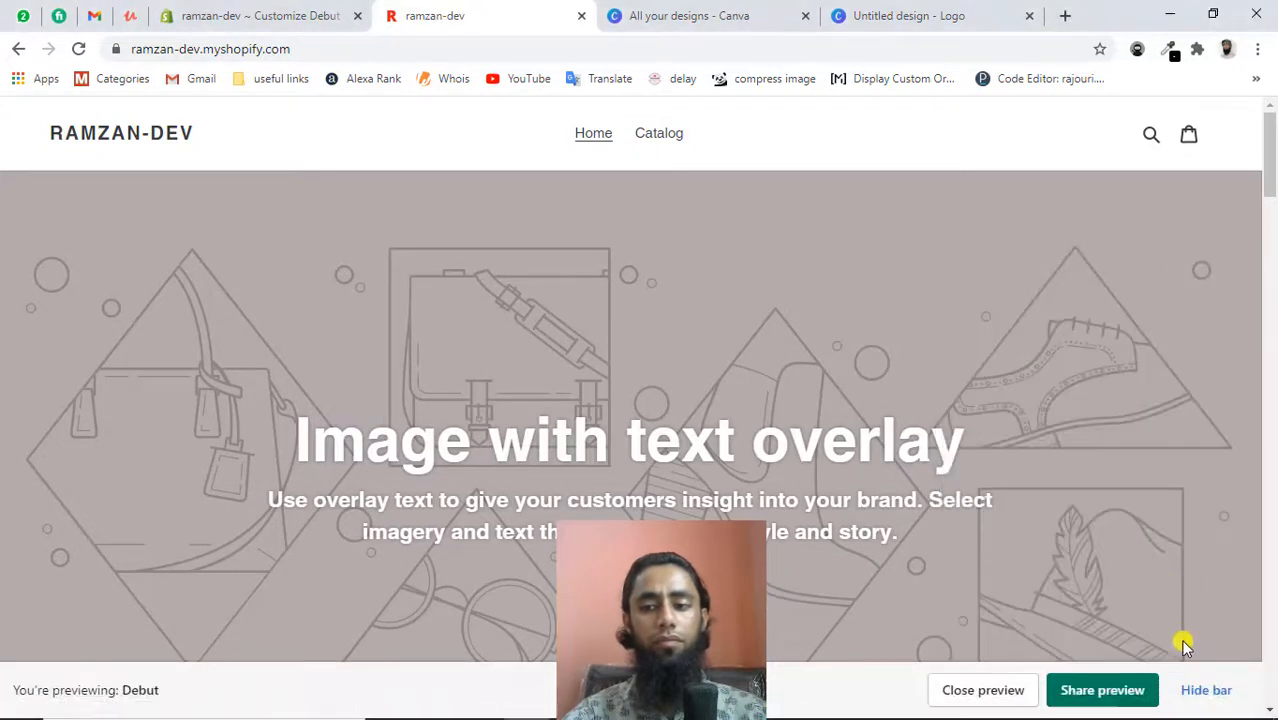
{"action": "left_click", "coordinate": [1198, 686]}
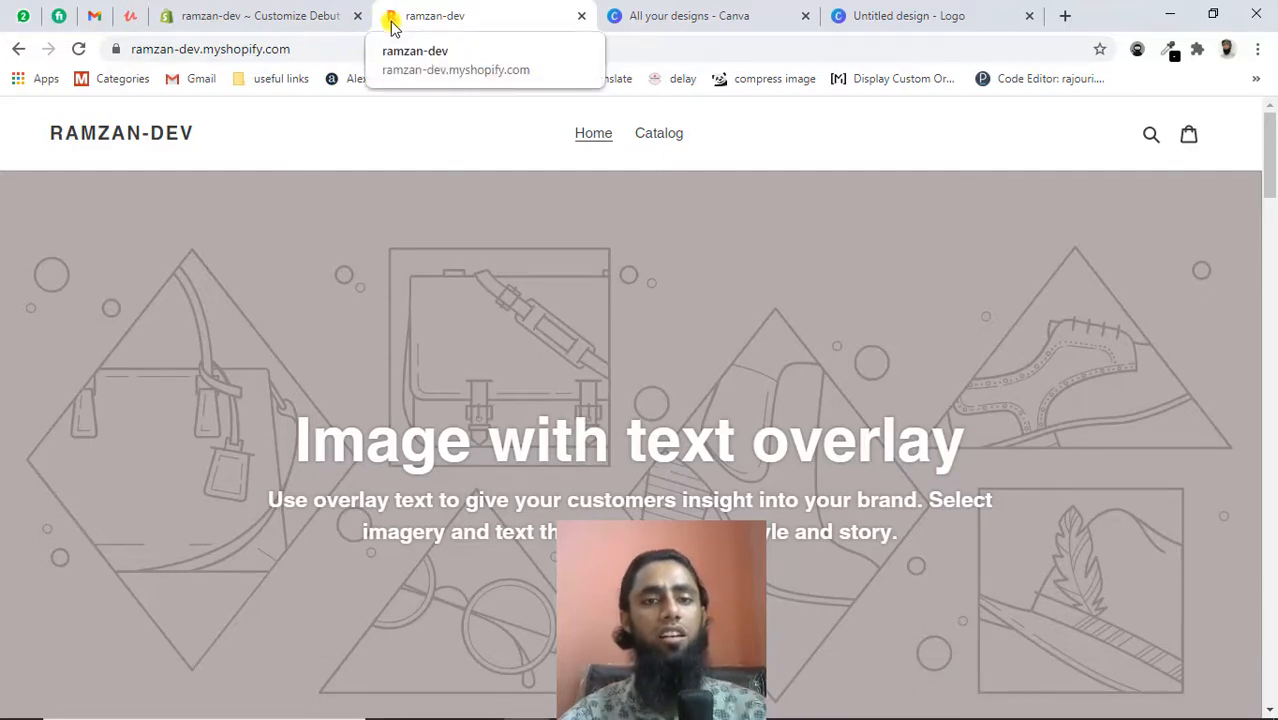
Set the first Image with text overlay section's image in Debut to the library photo of the woman beside shelves, and save
{"action": "left_click", "coordinate": [243, 15]}
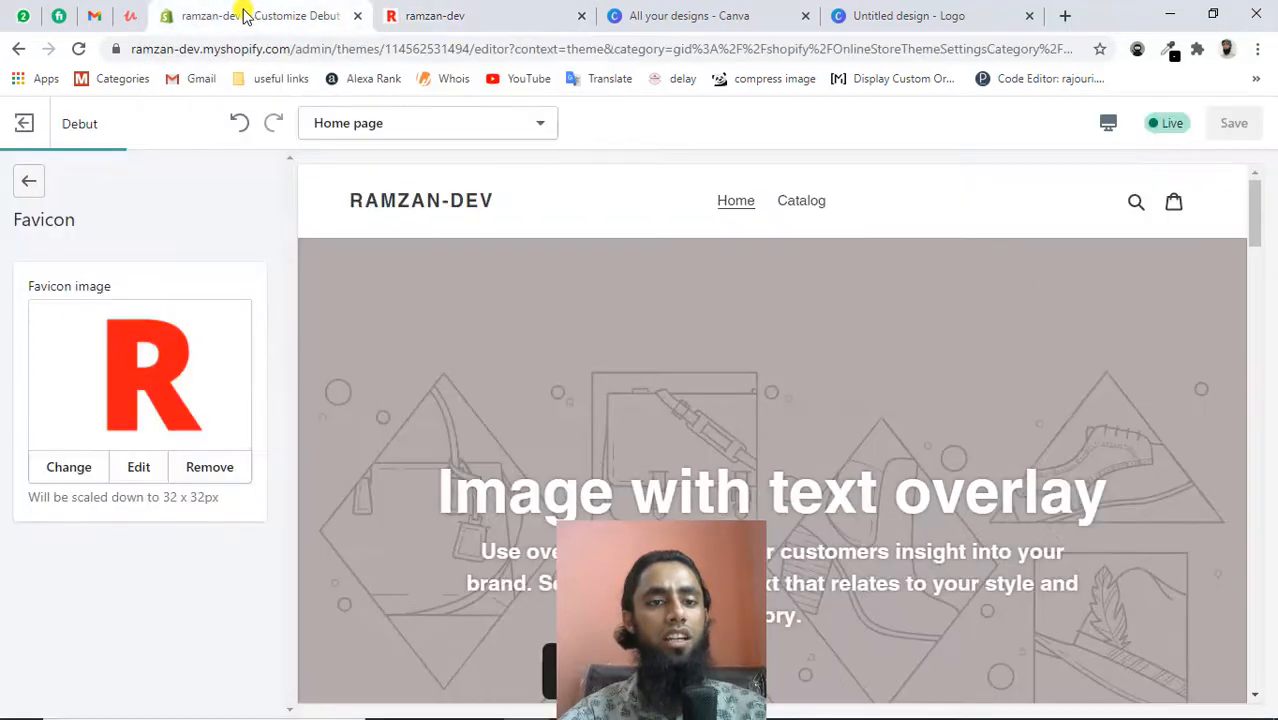
{"action": "left_click", "coordinate": [31, 184]}
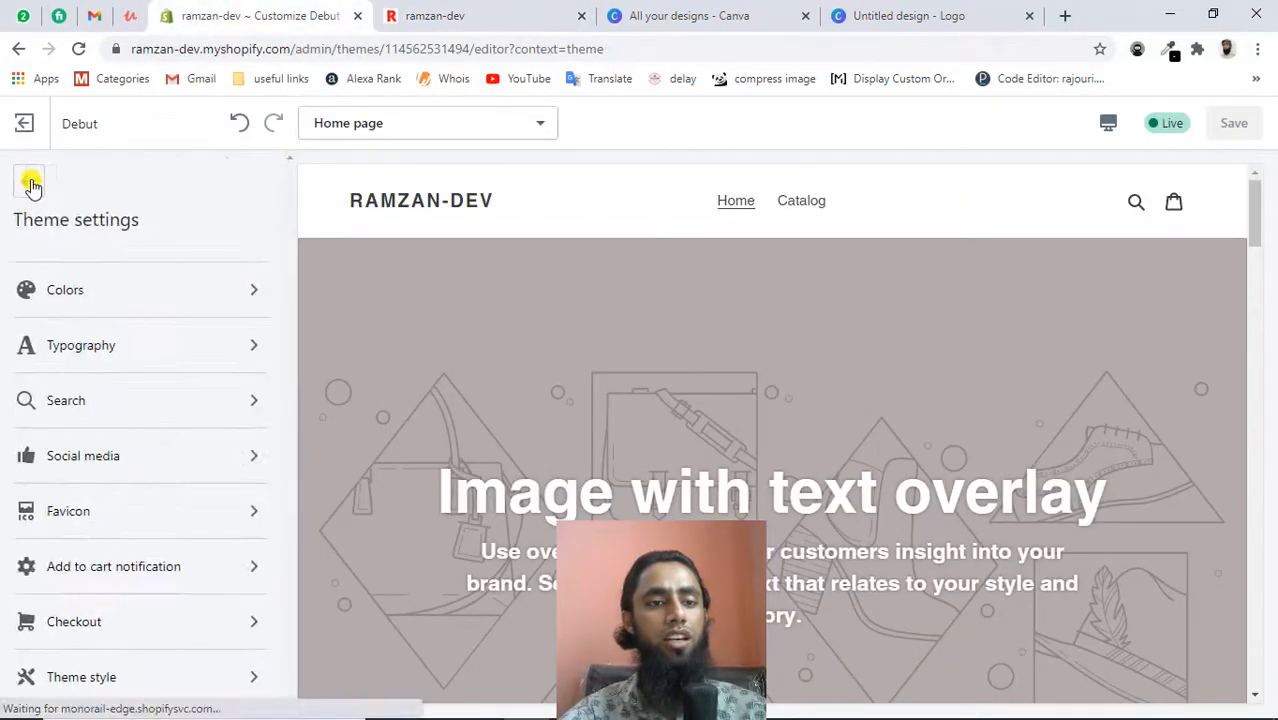
{"action": "left_click", "coordinate": [31, 184]}
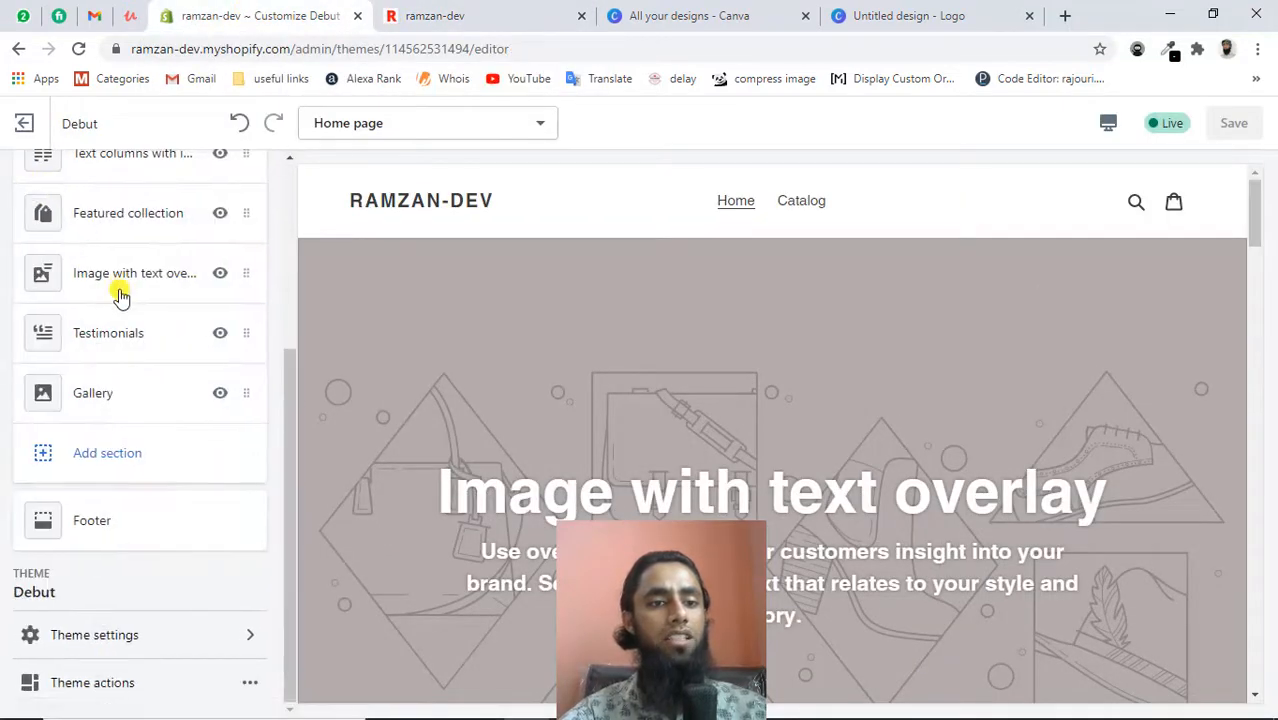
{"action": "scroll", "coordinate": [120, 290], "scroll_direction": "up", "scroll_amount": 5}
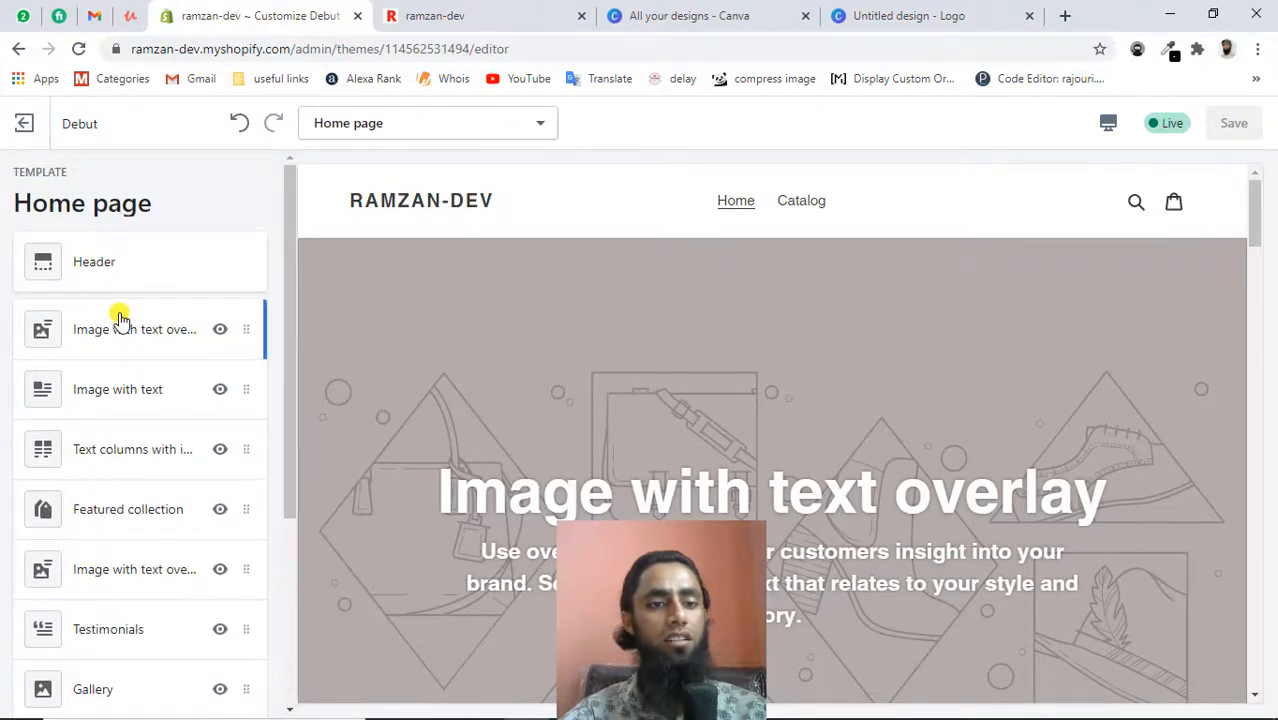
{"action": "left_click", "coordinate": [120, 318]}
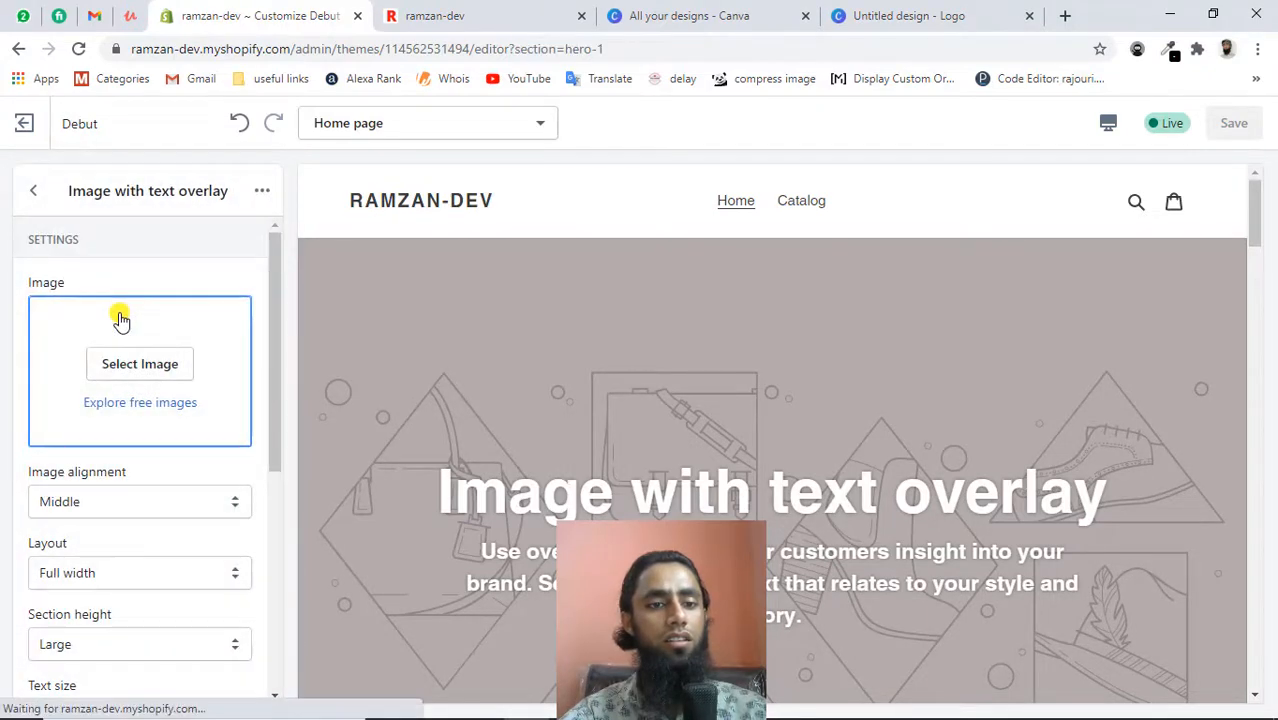
{"action": "left_click", "coordinate": [132, 364]}
{"action": "left_click", "coordinate": [92, 455]}
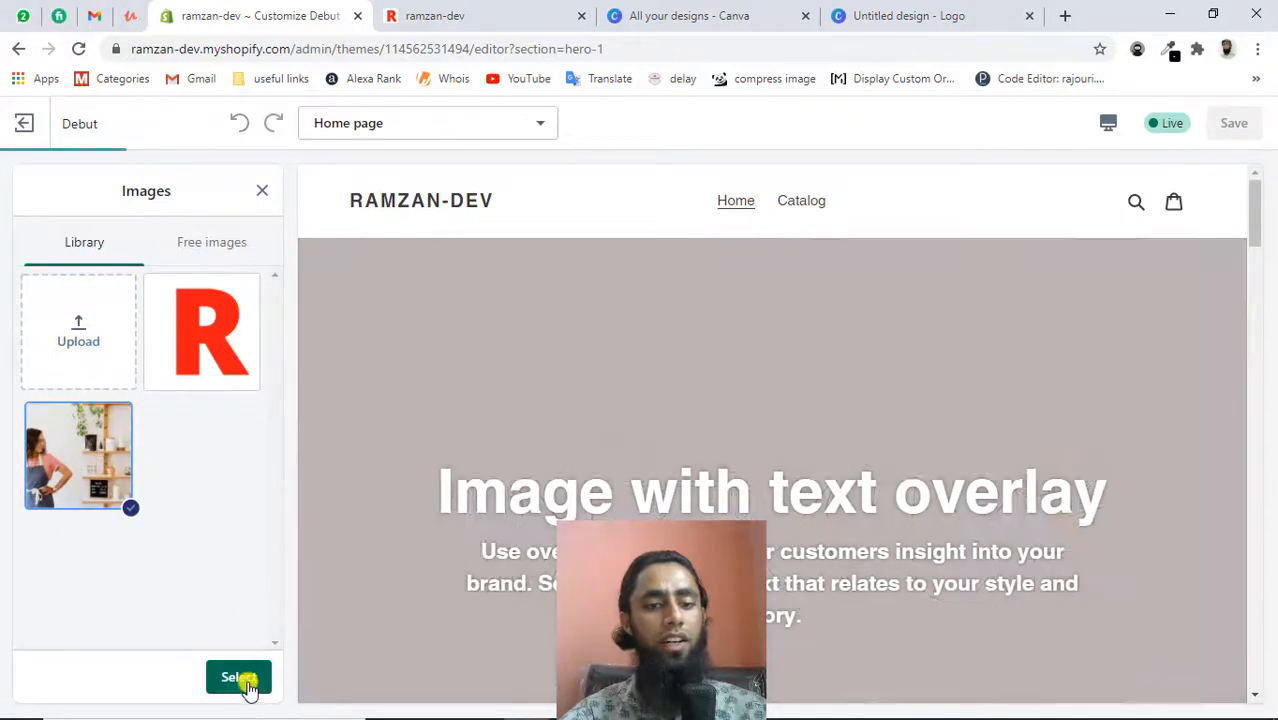
{"action": "left_click", "coordinate": [246, 680]}
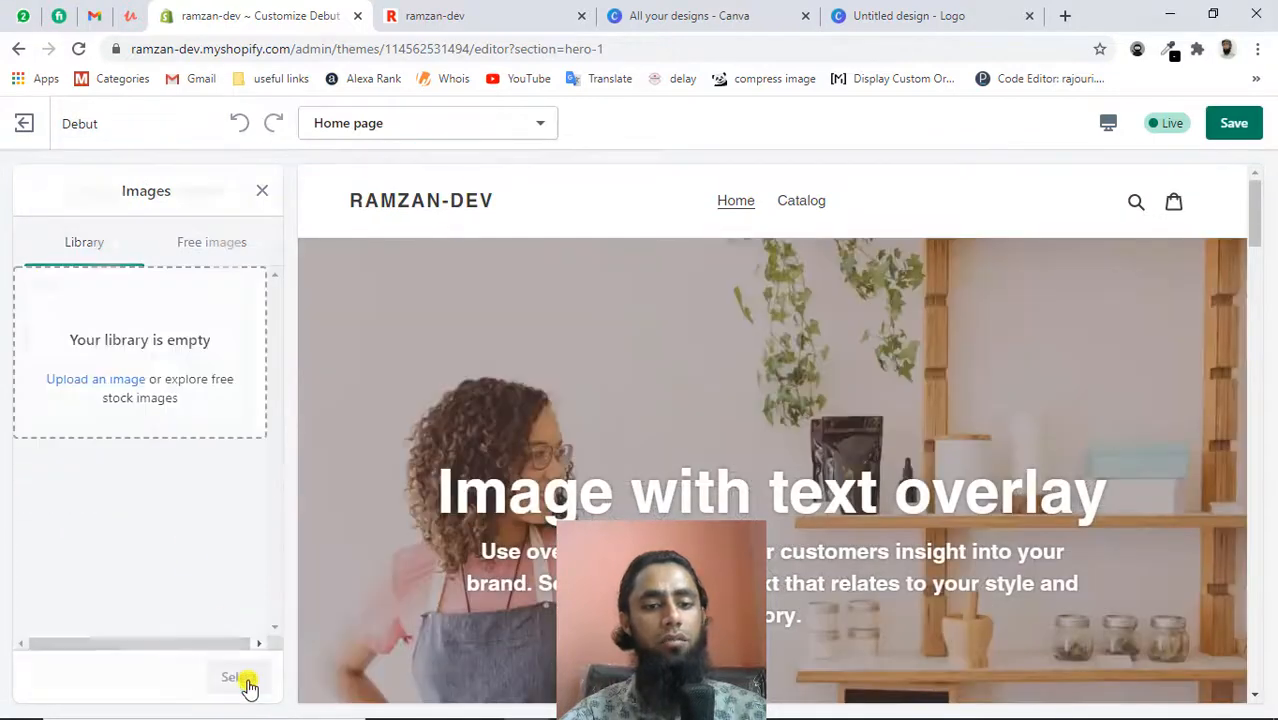
{"action": "left_click", "coordinate": [1234, 123]}
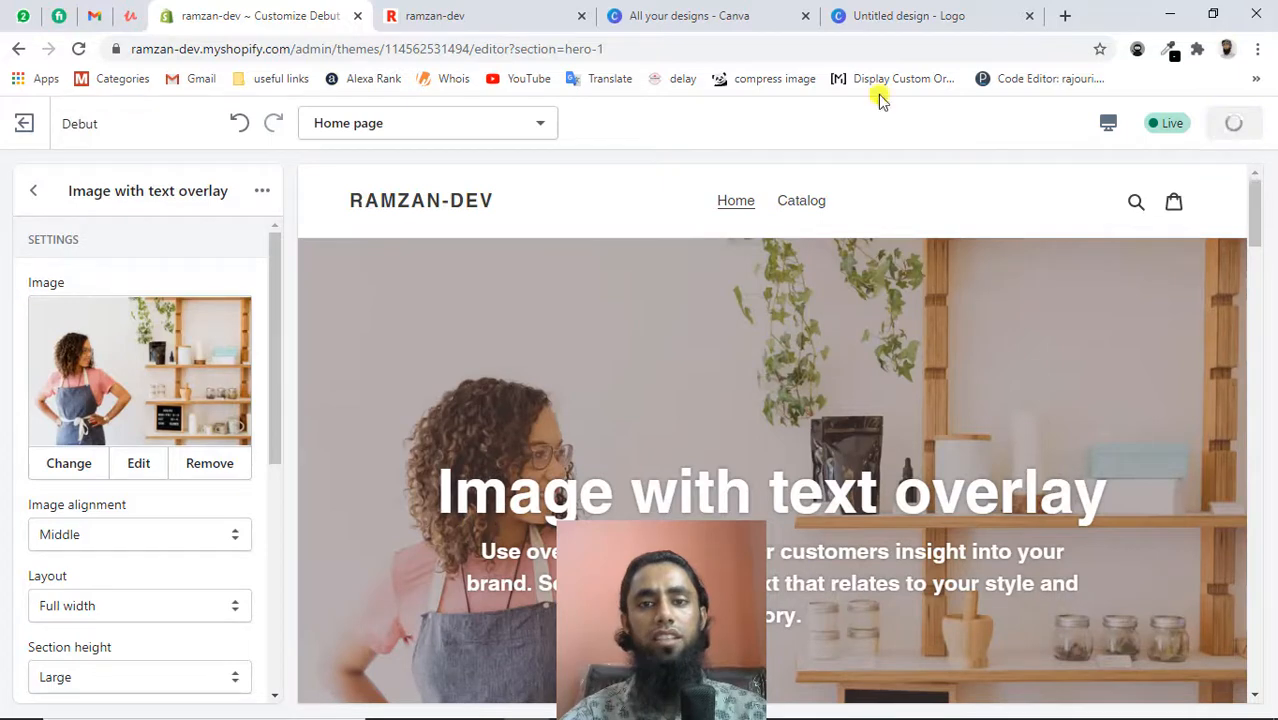
Reload the storefront to check the banner image with the preview bar hidden, and return to Debut's home page section list
{"action": "left_click", "coordinate": [553, 8]}
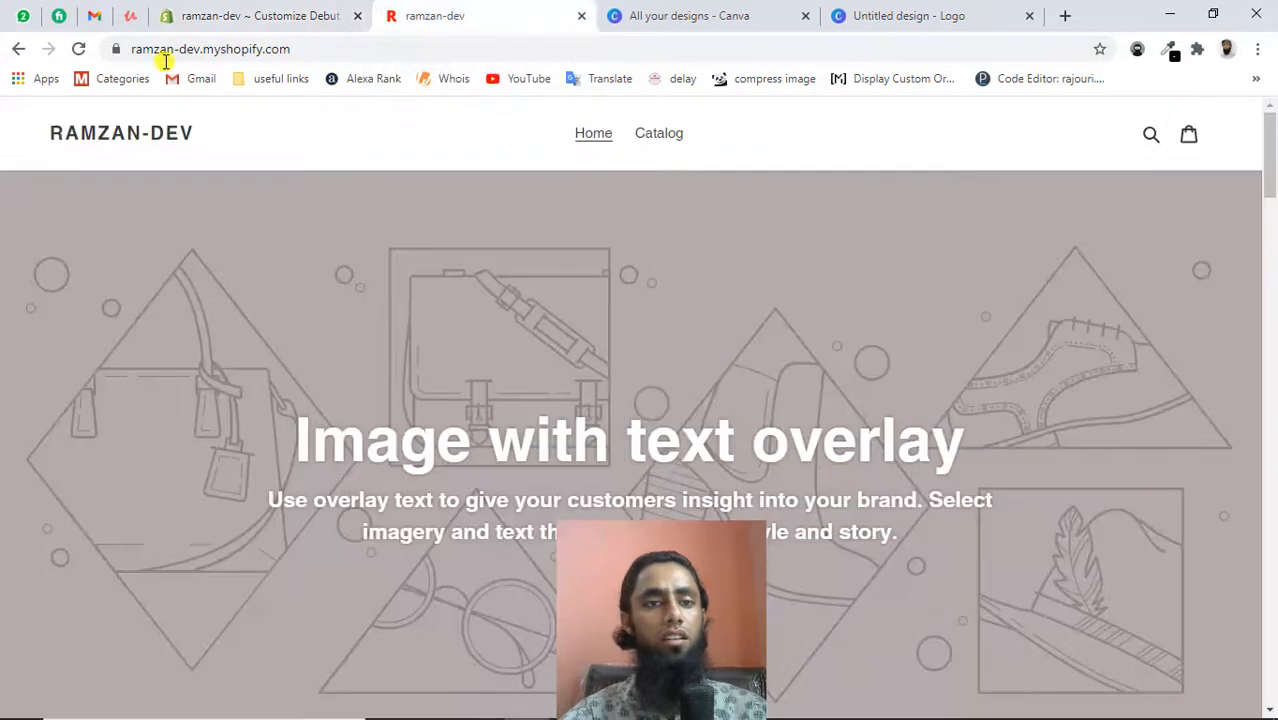
{"action": "left_click", "coordinate": [81, 48]}
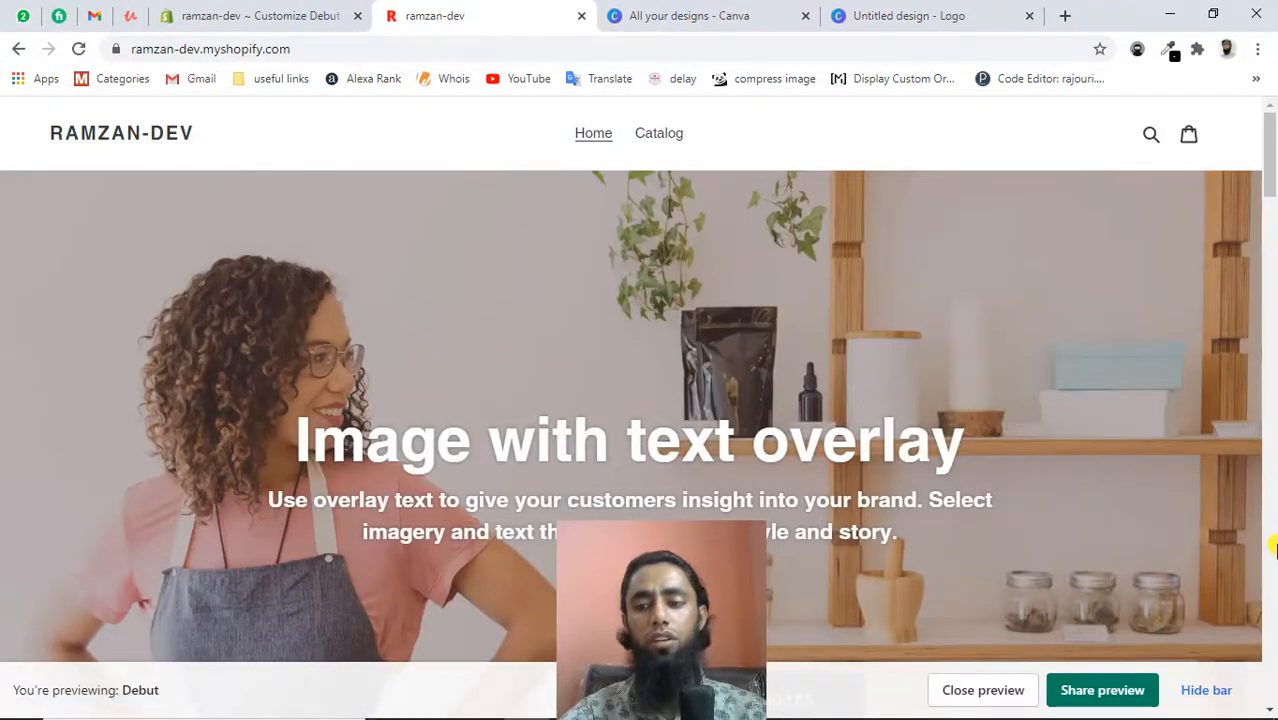
{"action": "left_click", "coordinate": [1206, 690]}
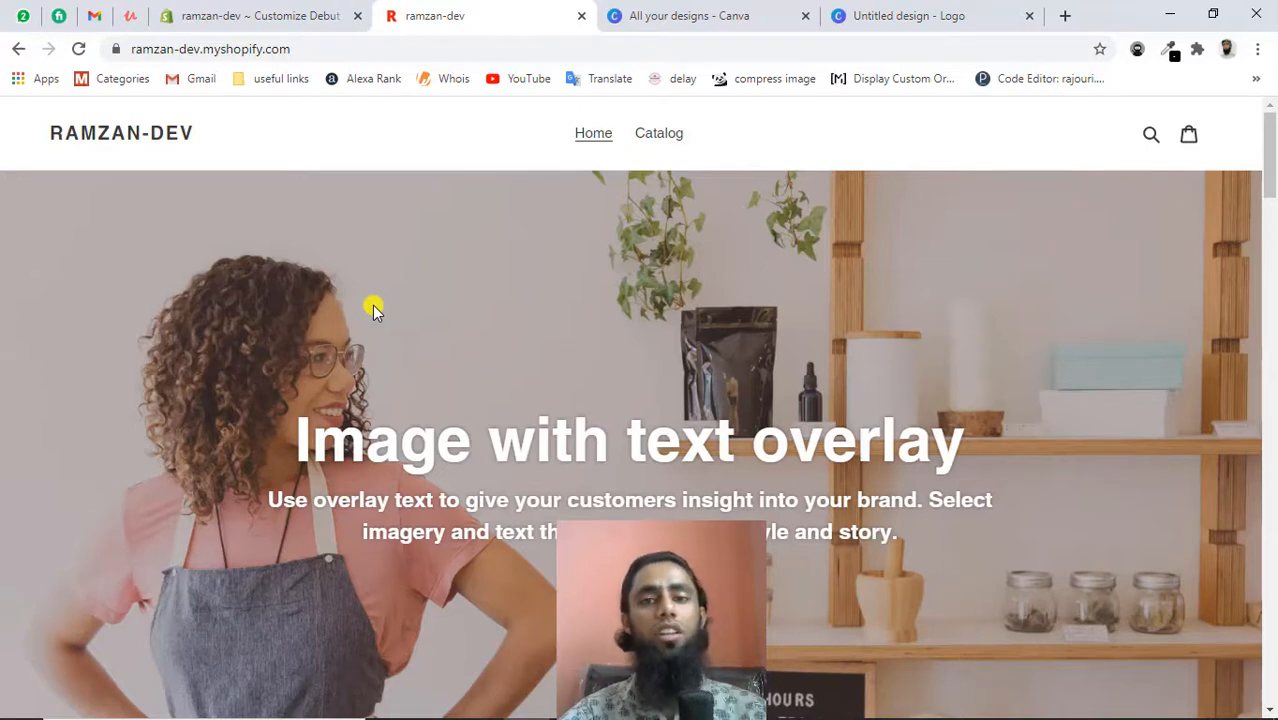
{"action": "left_click", "coordinate": [259, 10]}
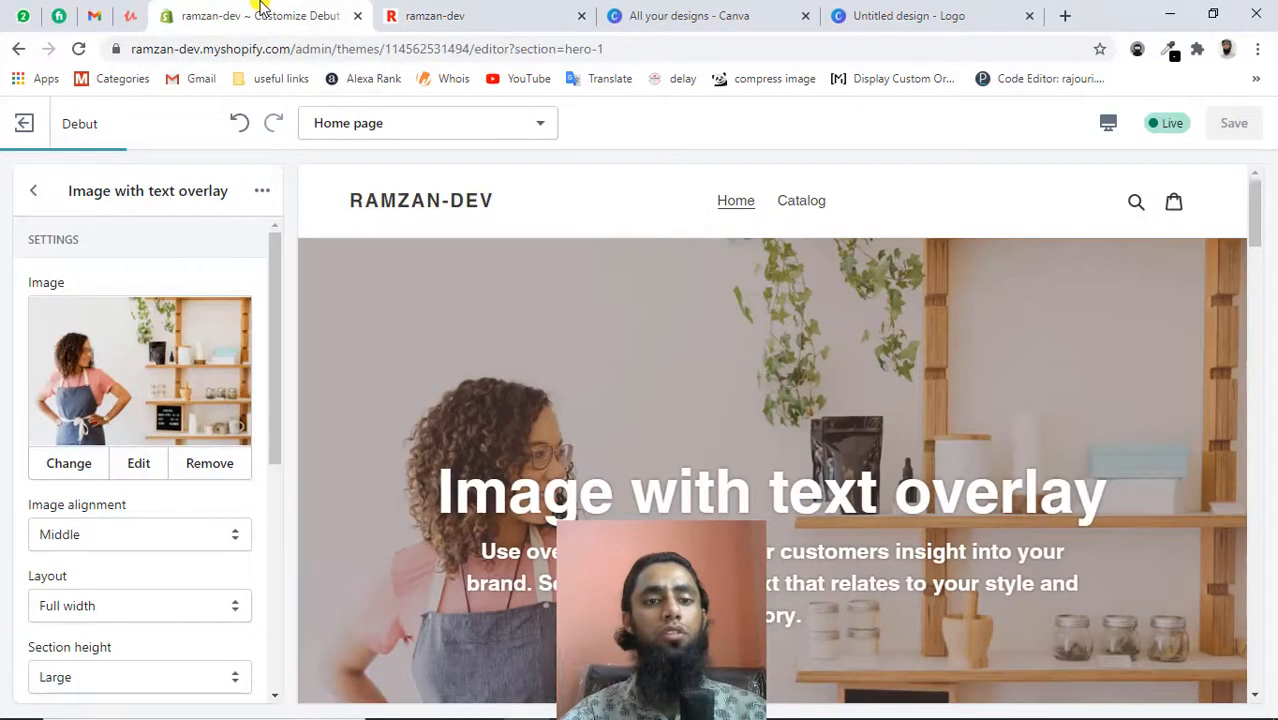
{"action": "left_click", "coordinate": [32, 183]}
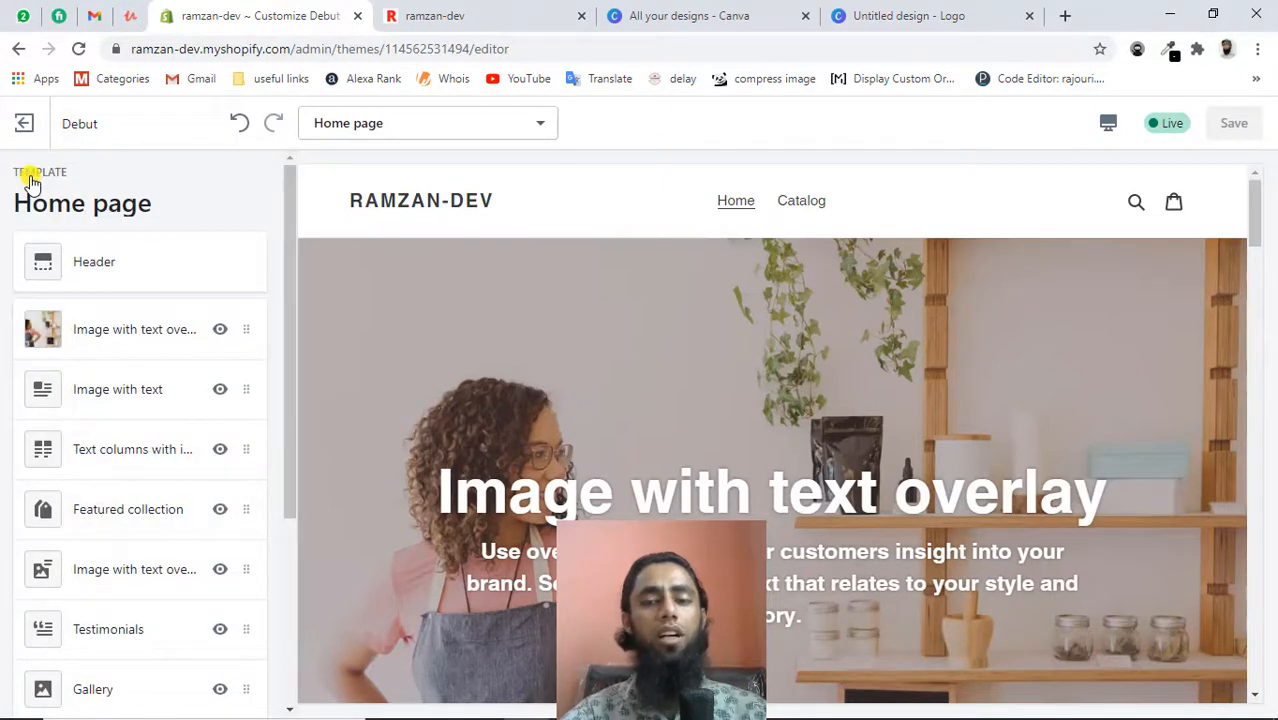